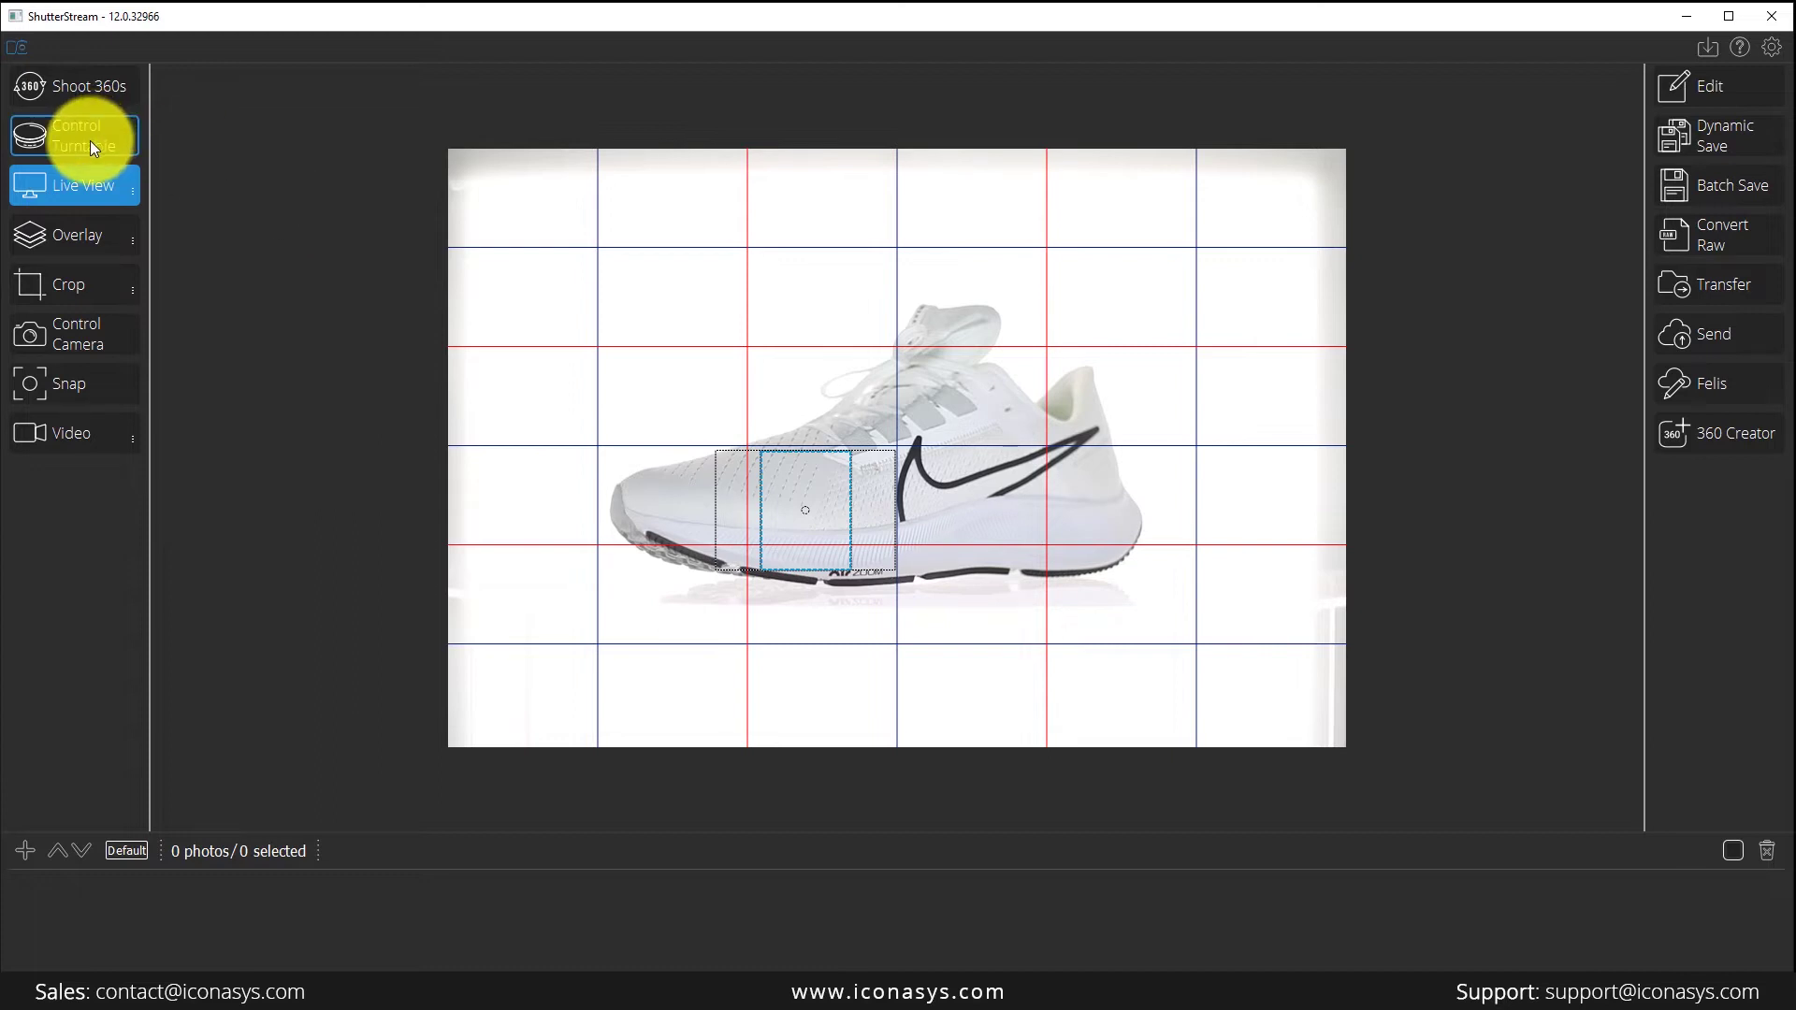
Step: Choose Manual in the Select turntable dialog from the settings menu and confirm it
left_click(1773, 46)
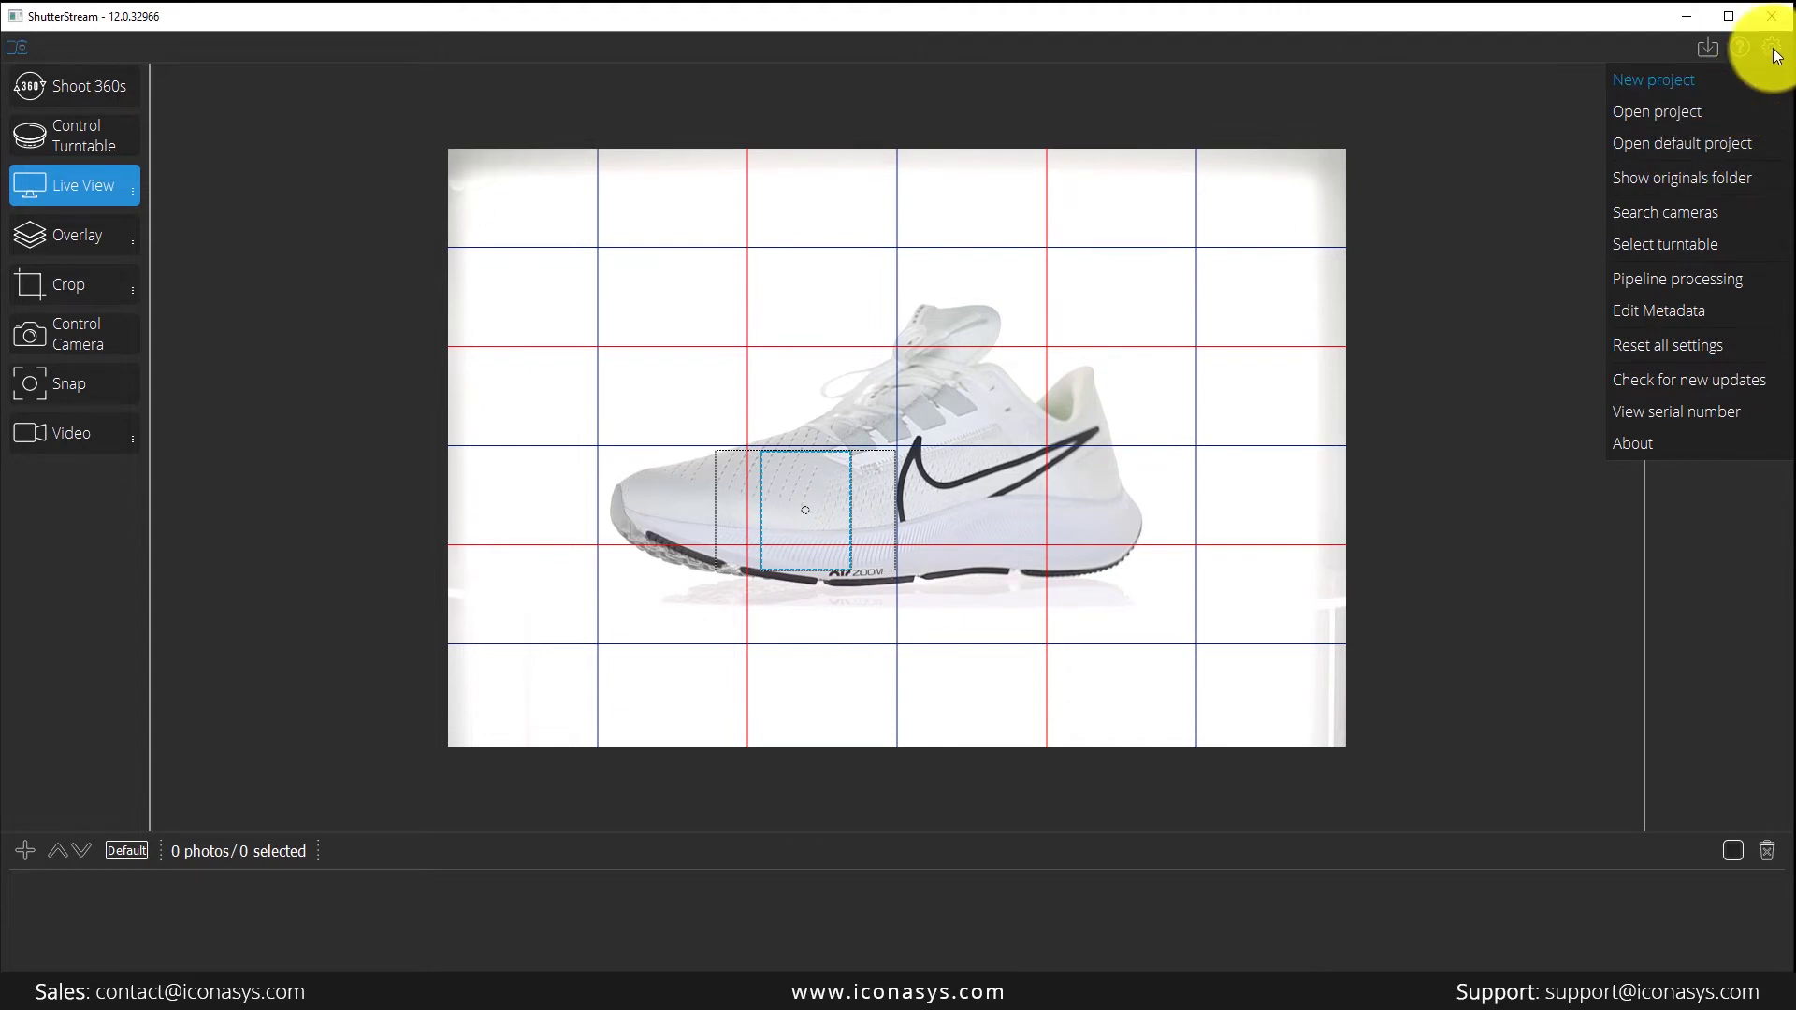
left_click(1700, 241)
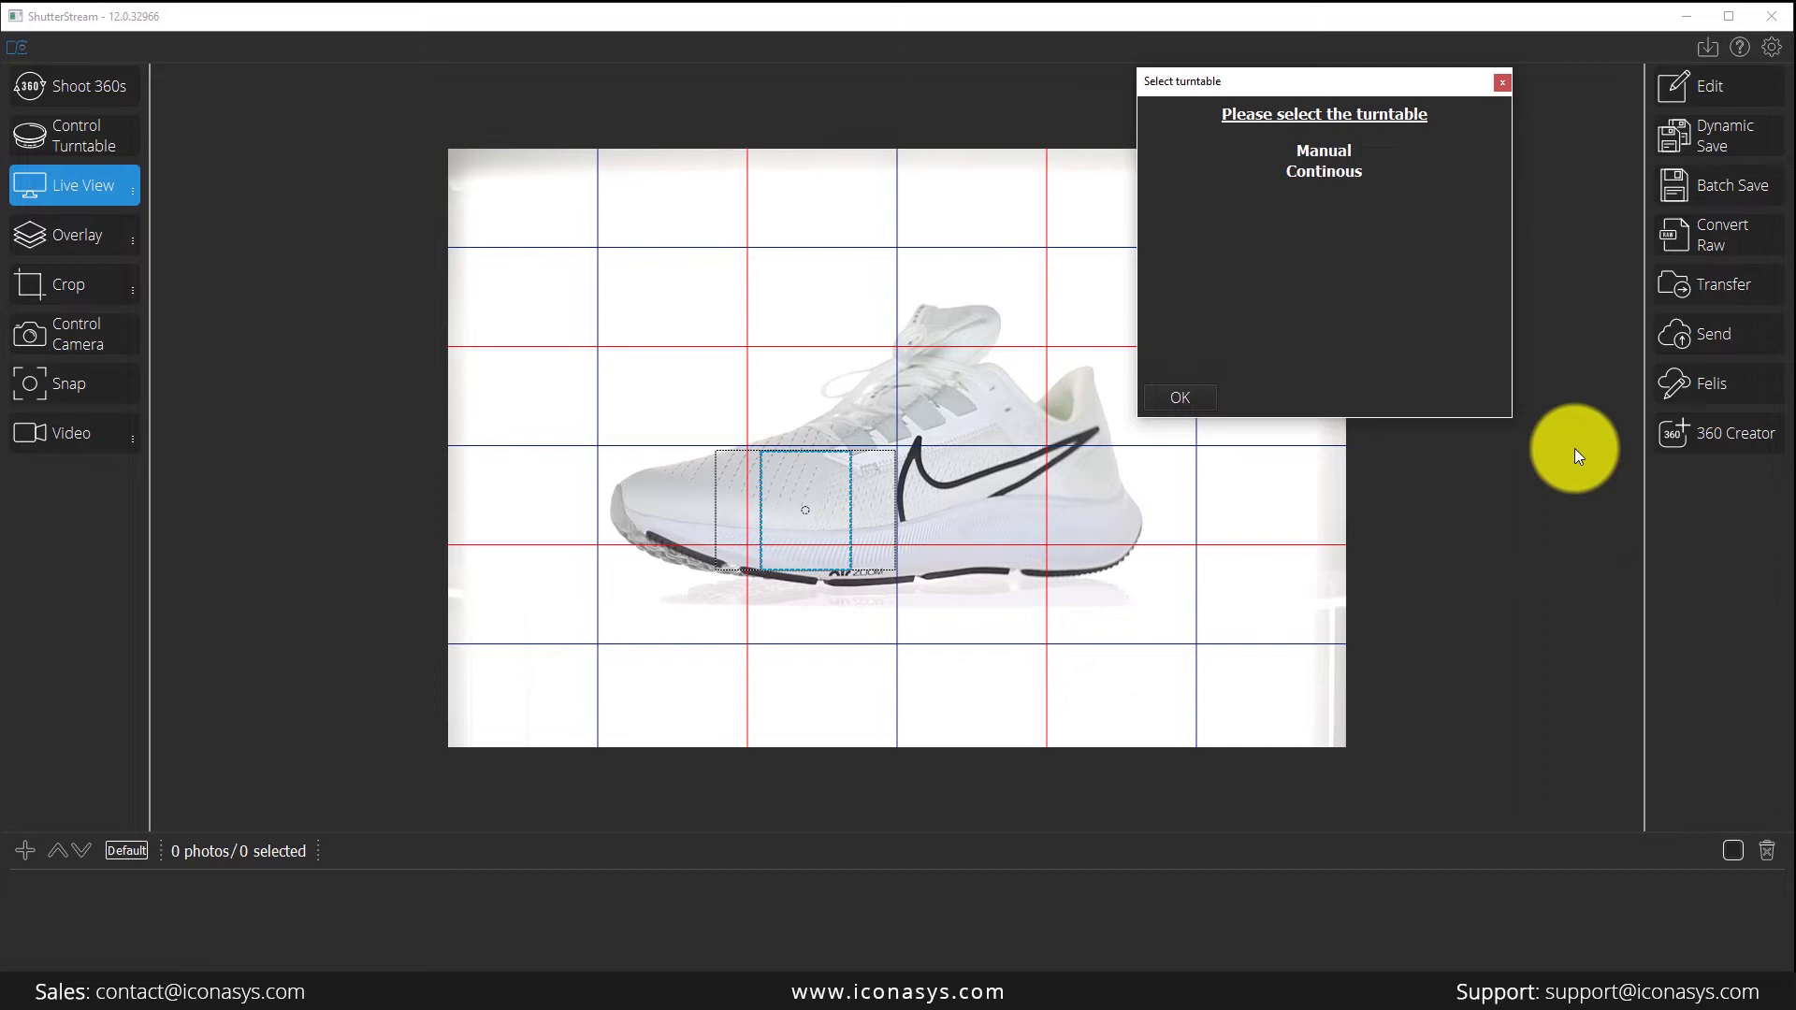
left_click(1192, 11)
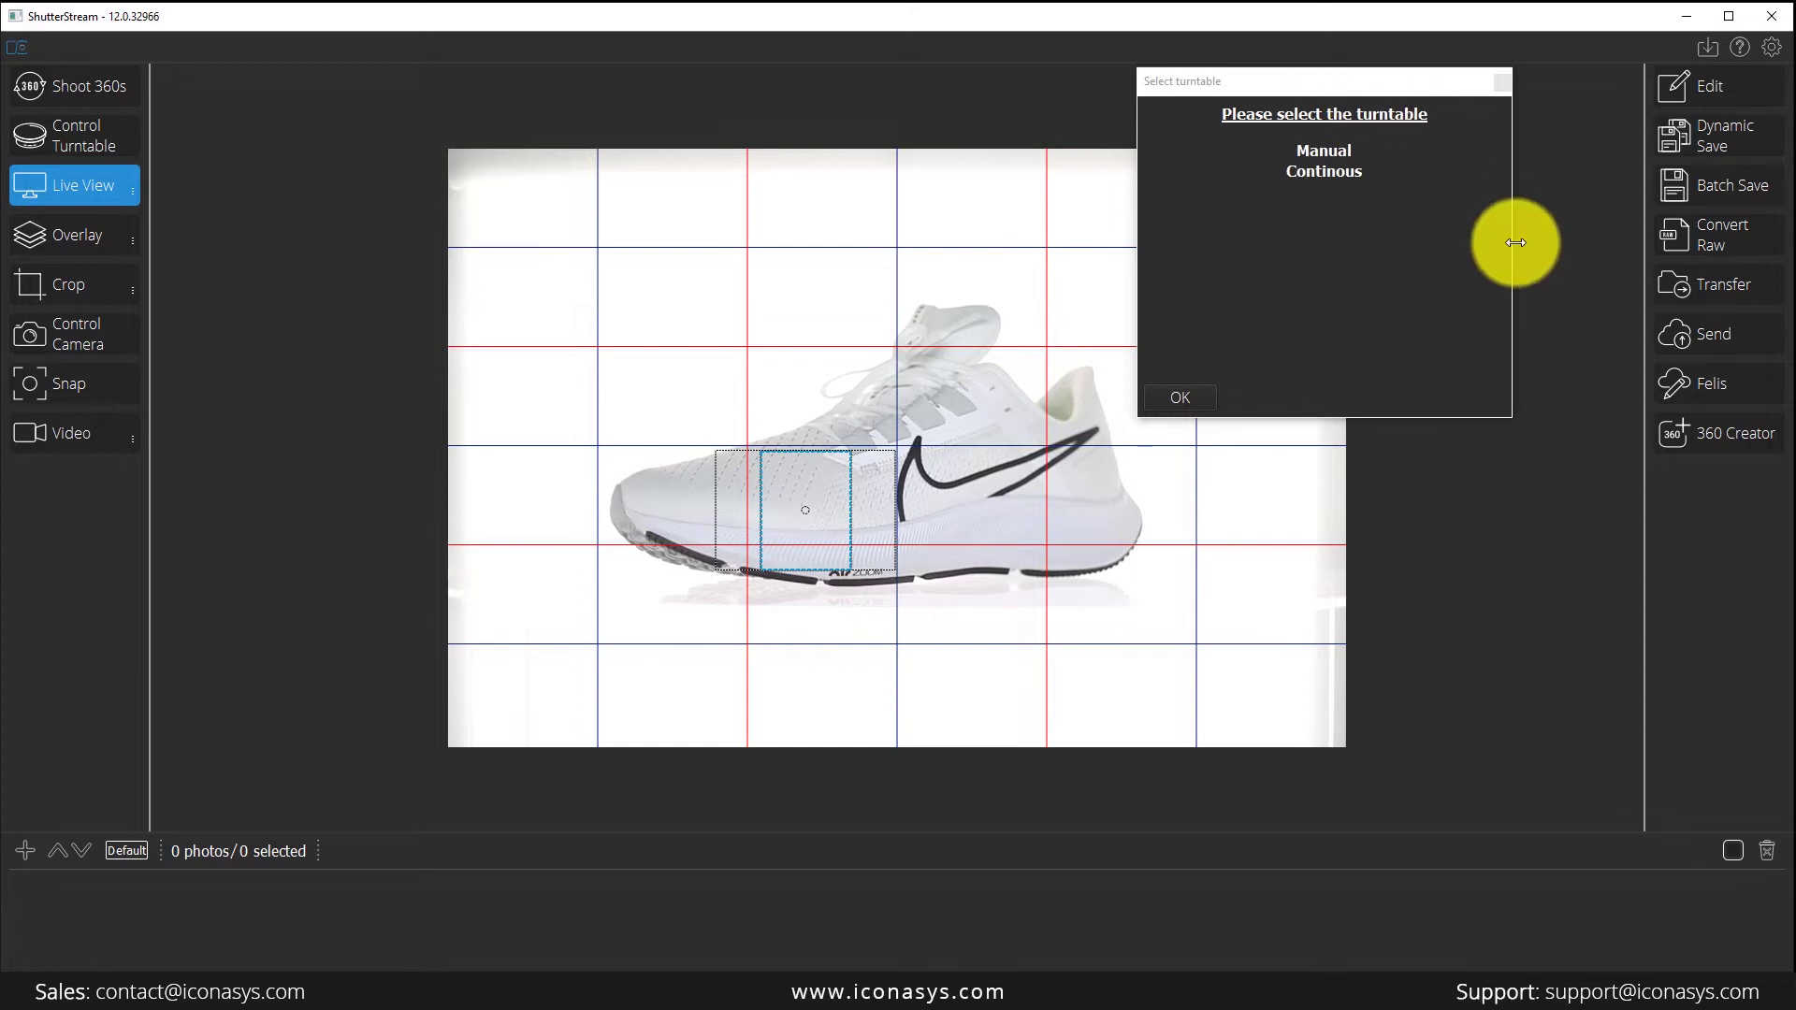
left_click(1330, 152)
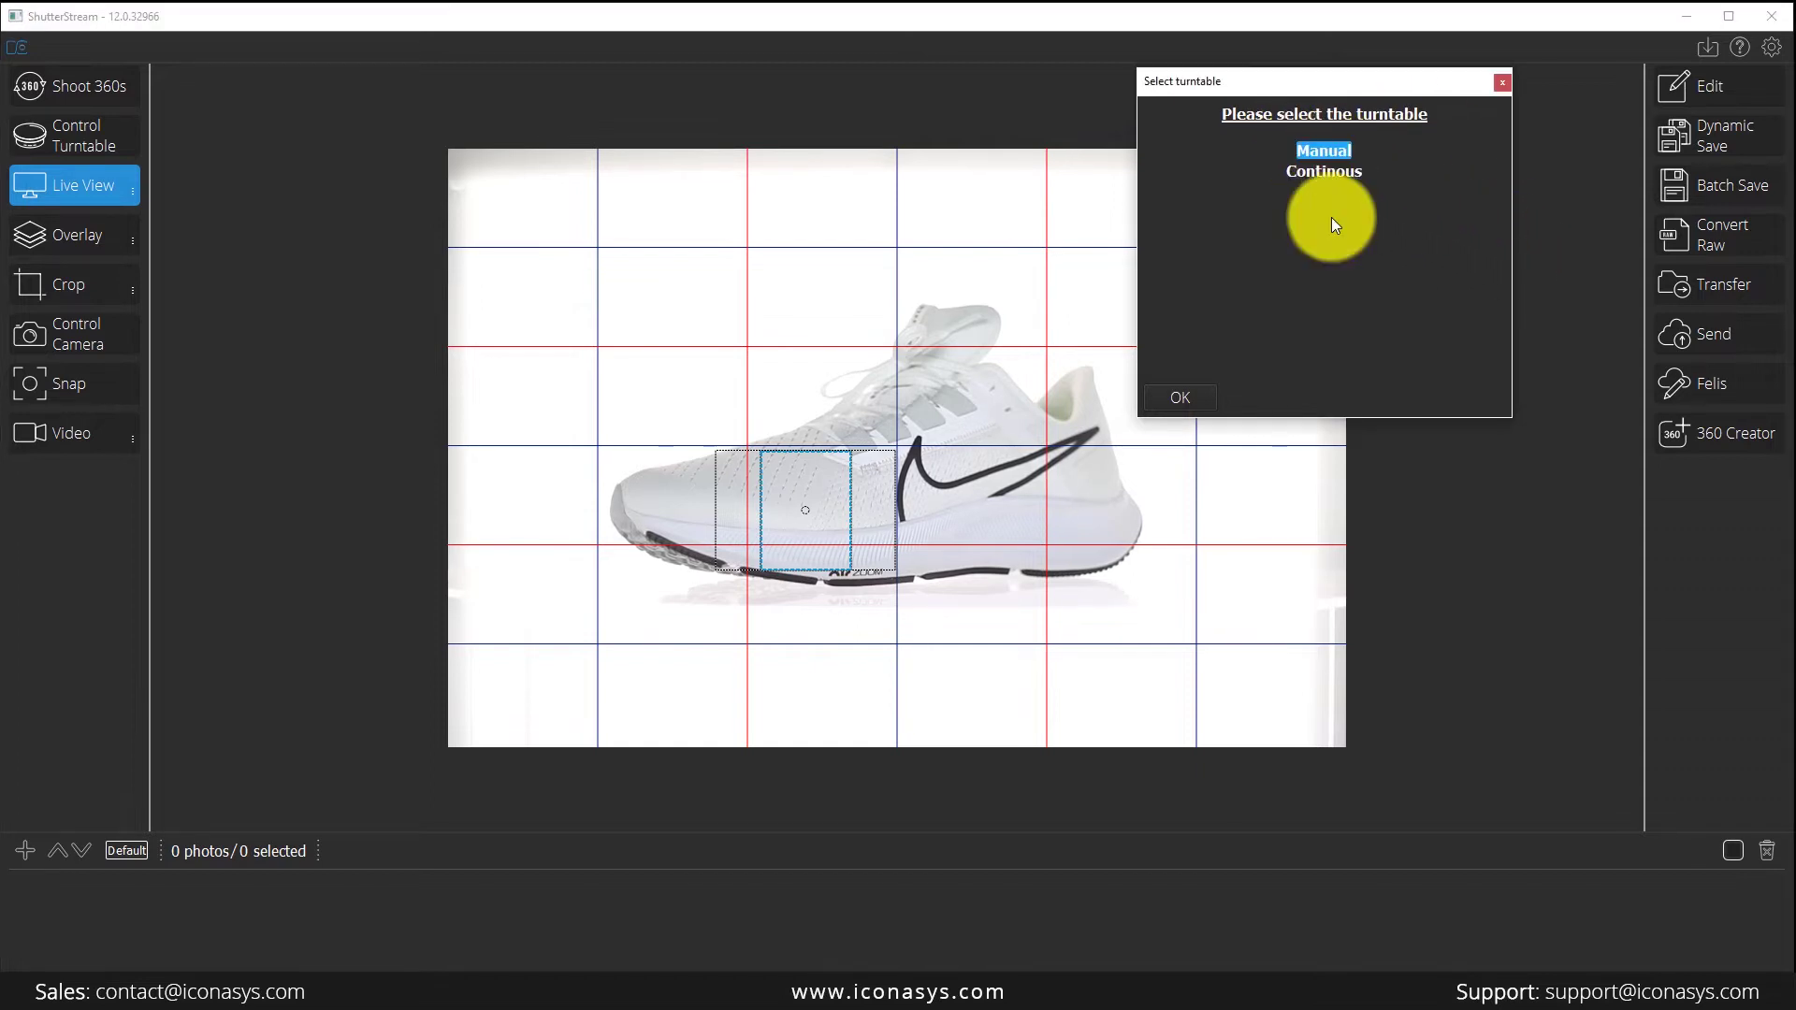
left_click(1207, 404)
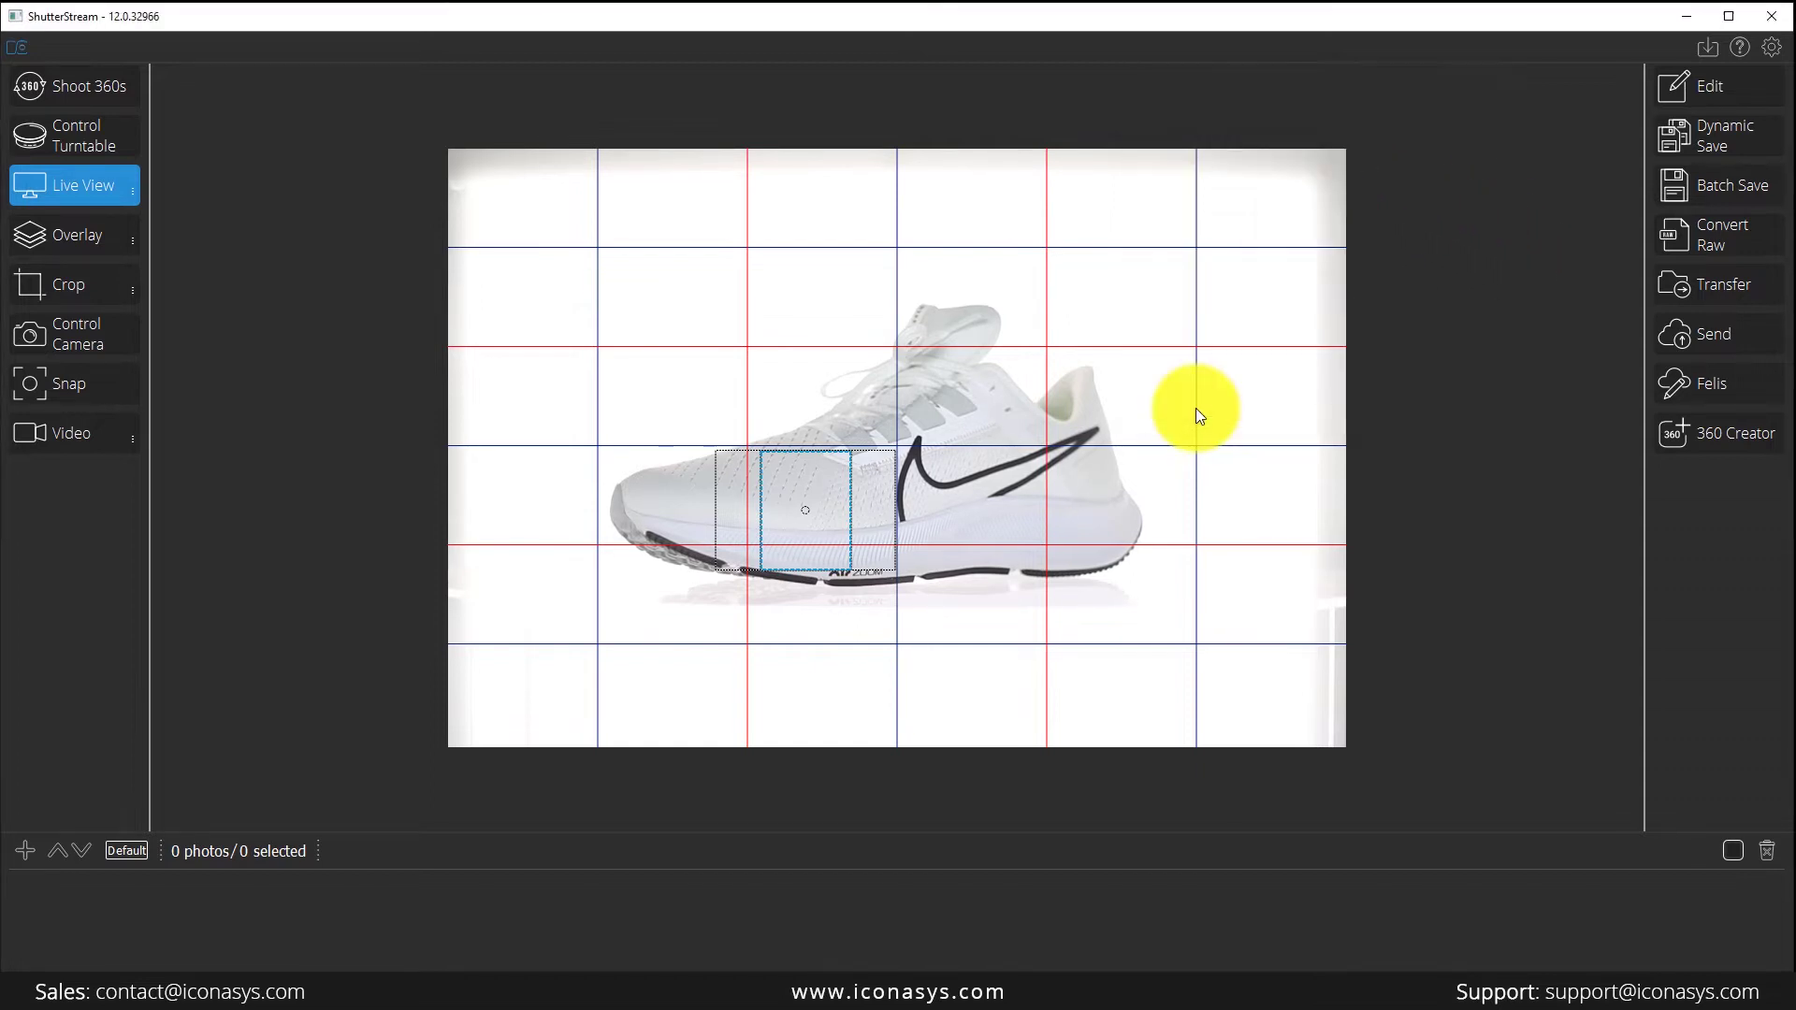
Step: In Shoot 360s, set Images Count to 24 and the turntable-stop delay to 8 seconds
left_click(55, 85)
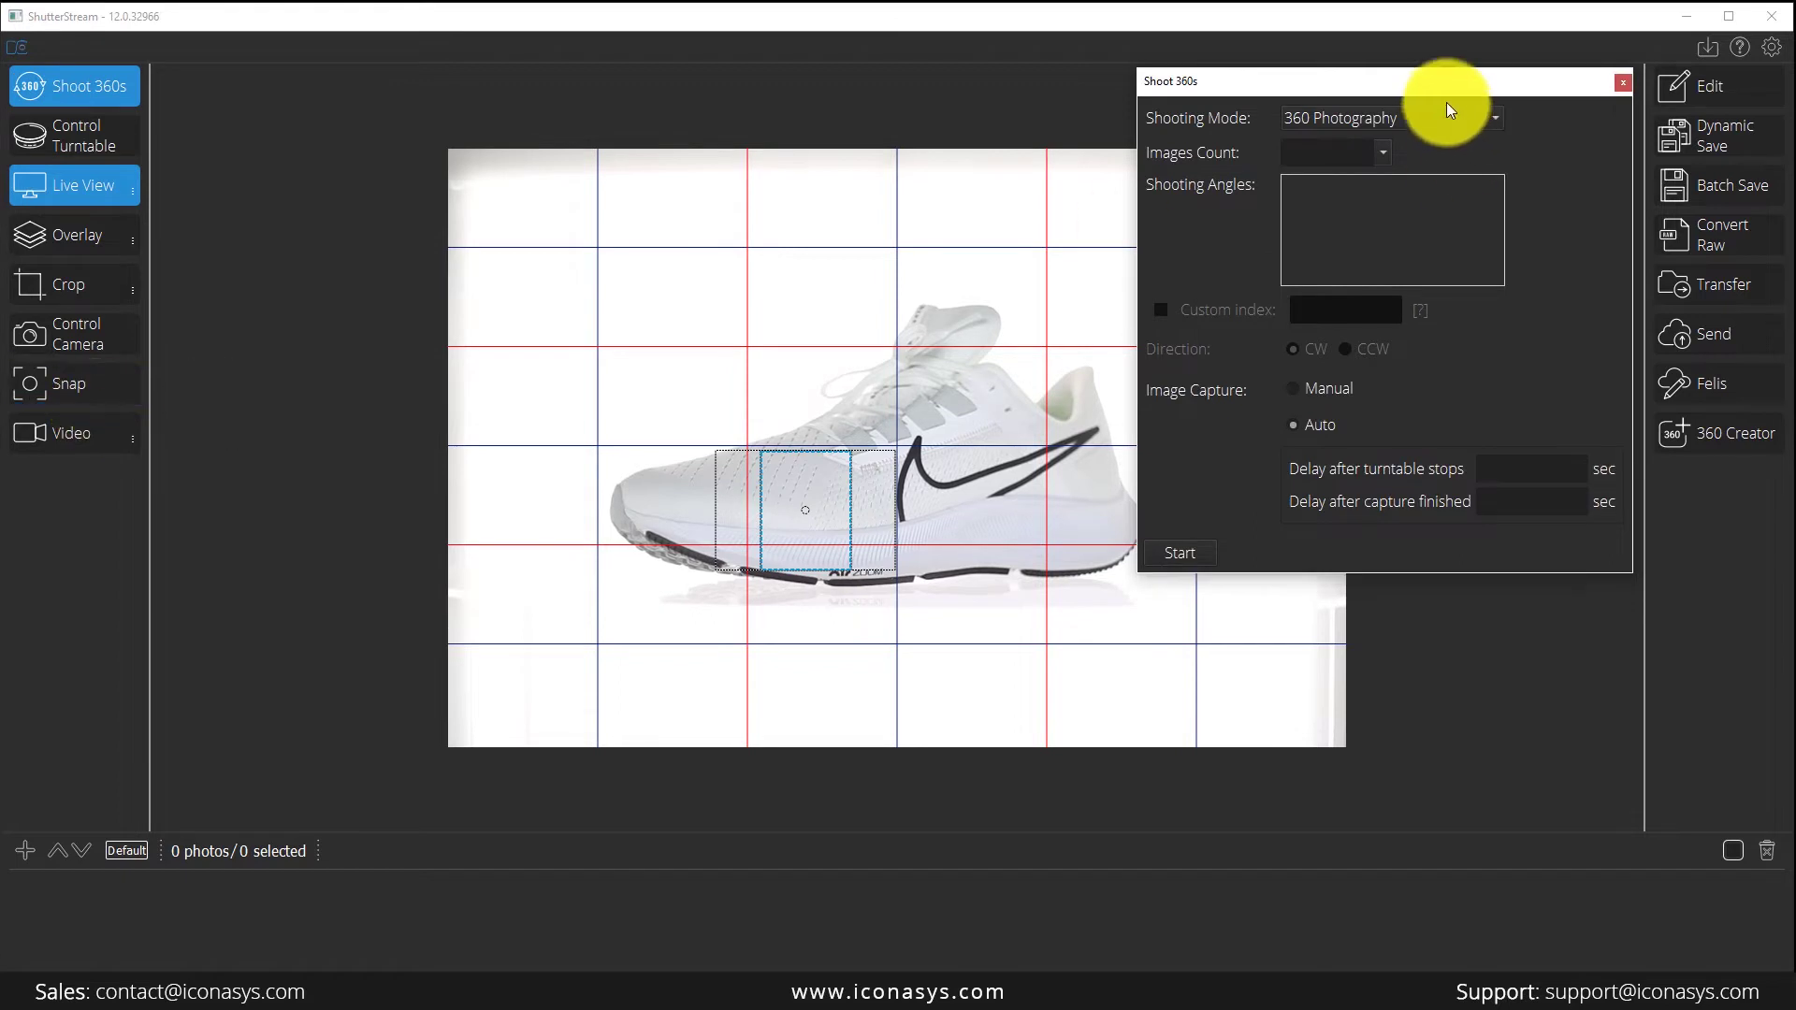
left_click_drag(1439, 89, 1325, 68)
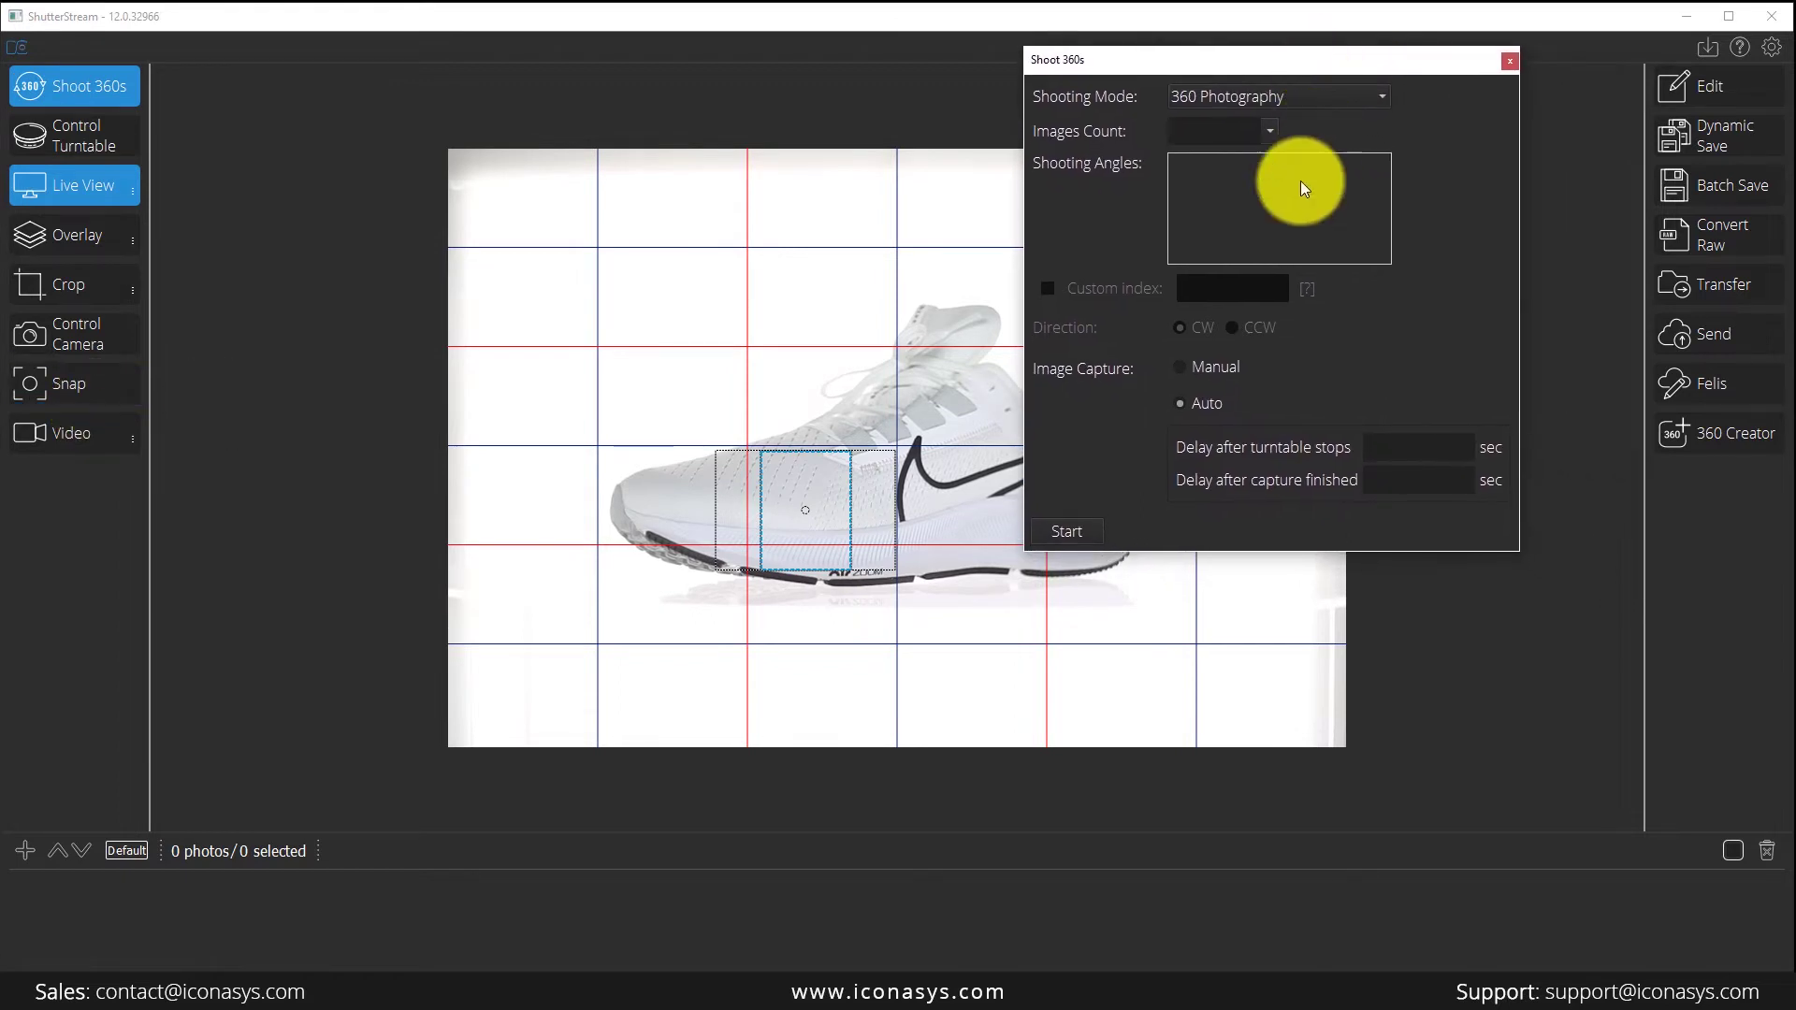
left_click(1277, 128)
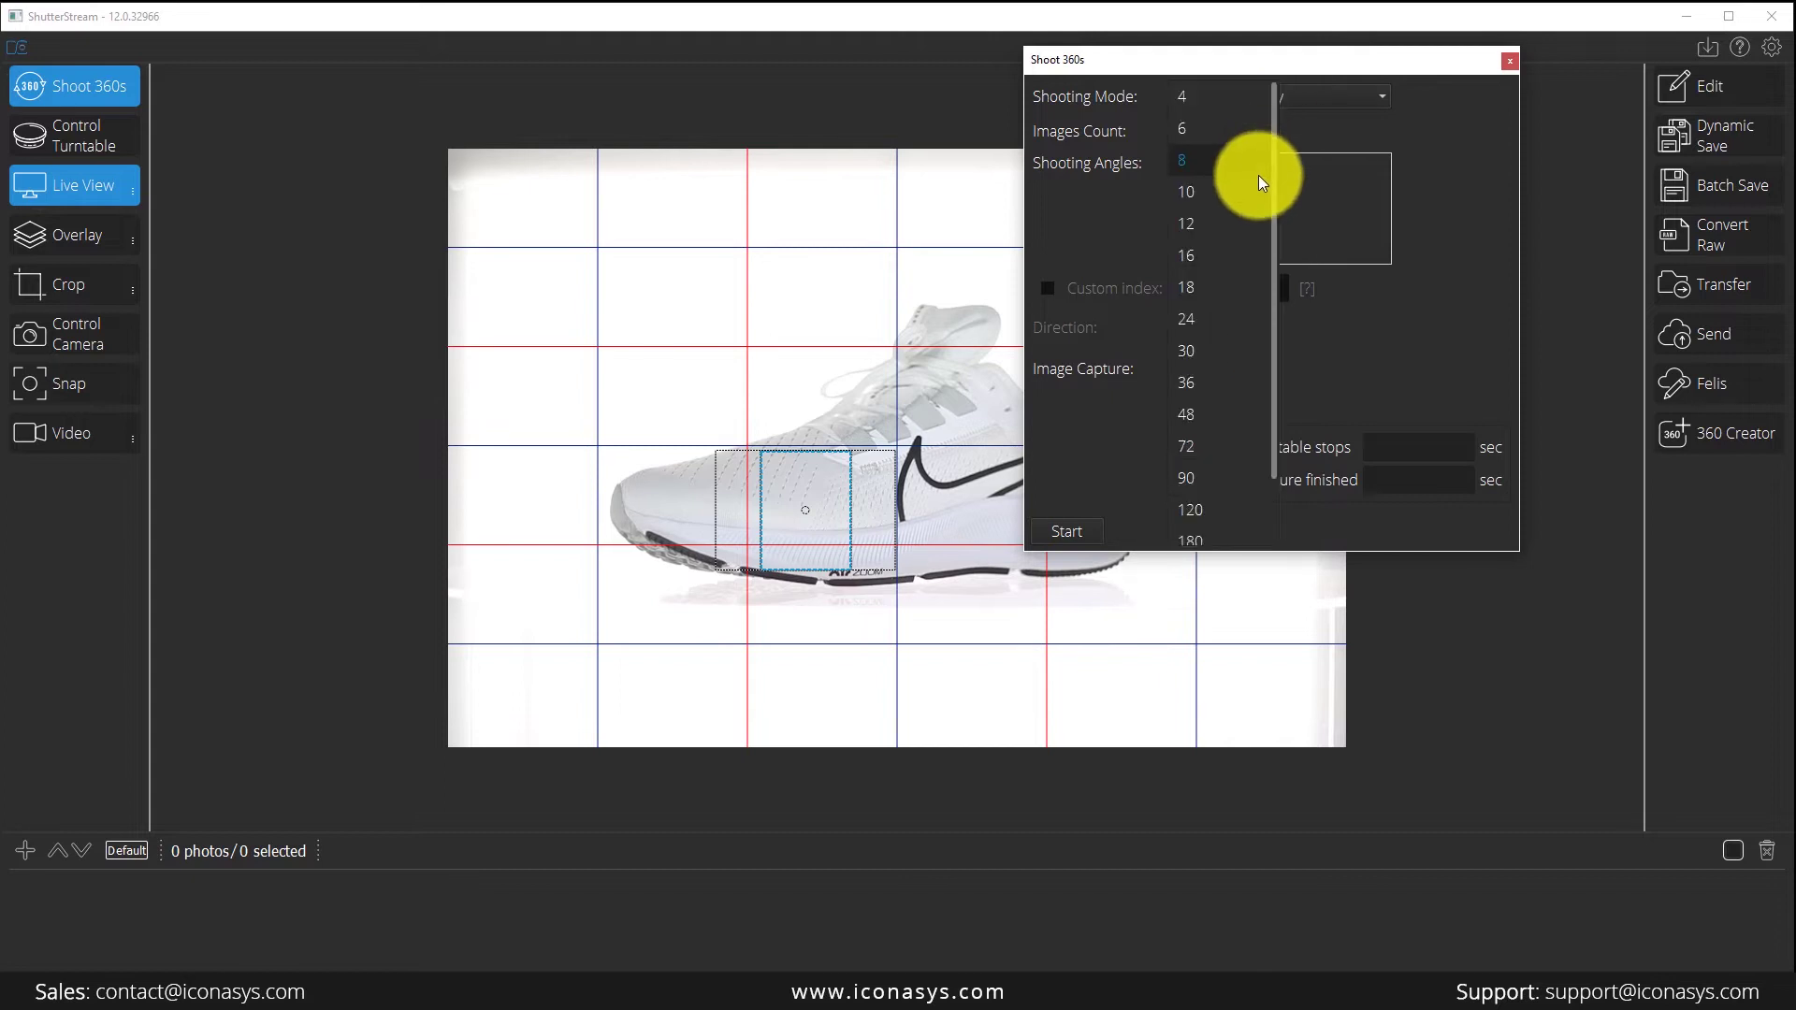
left_click(1230, 339)
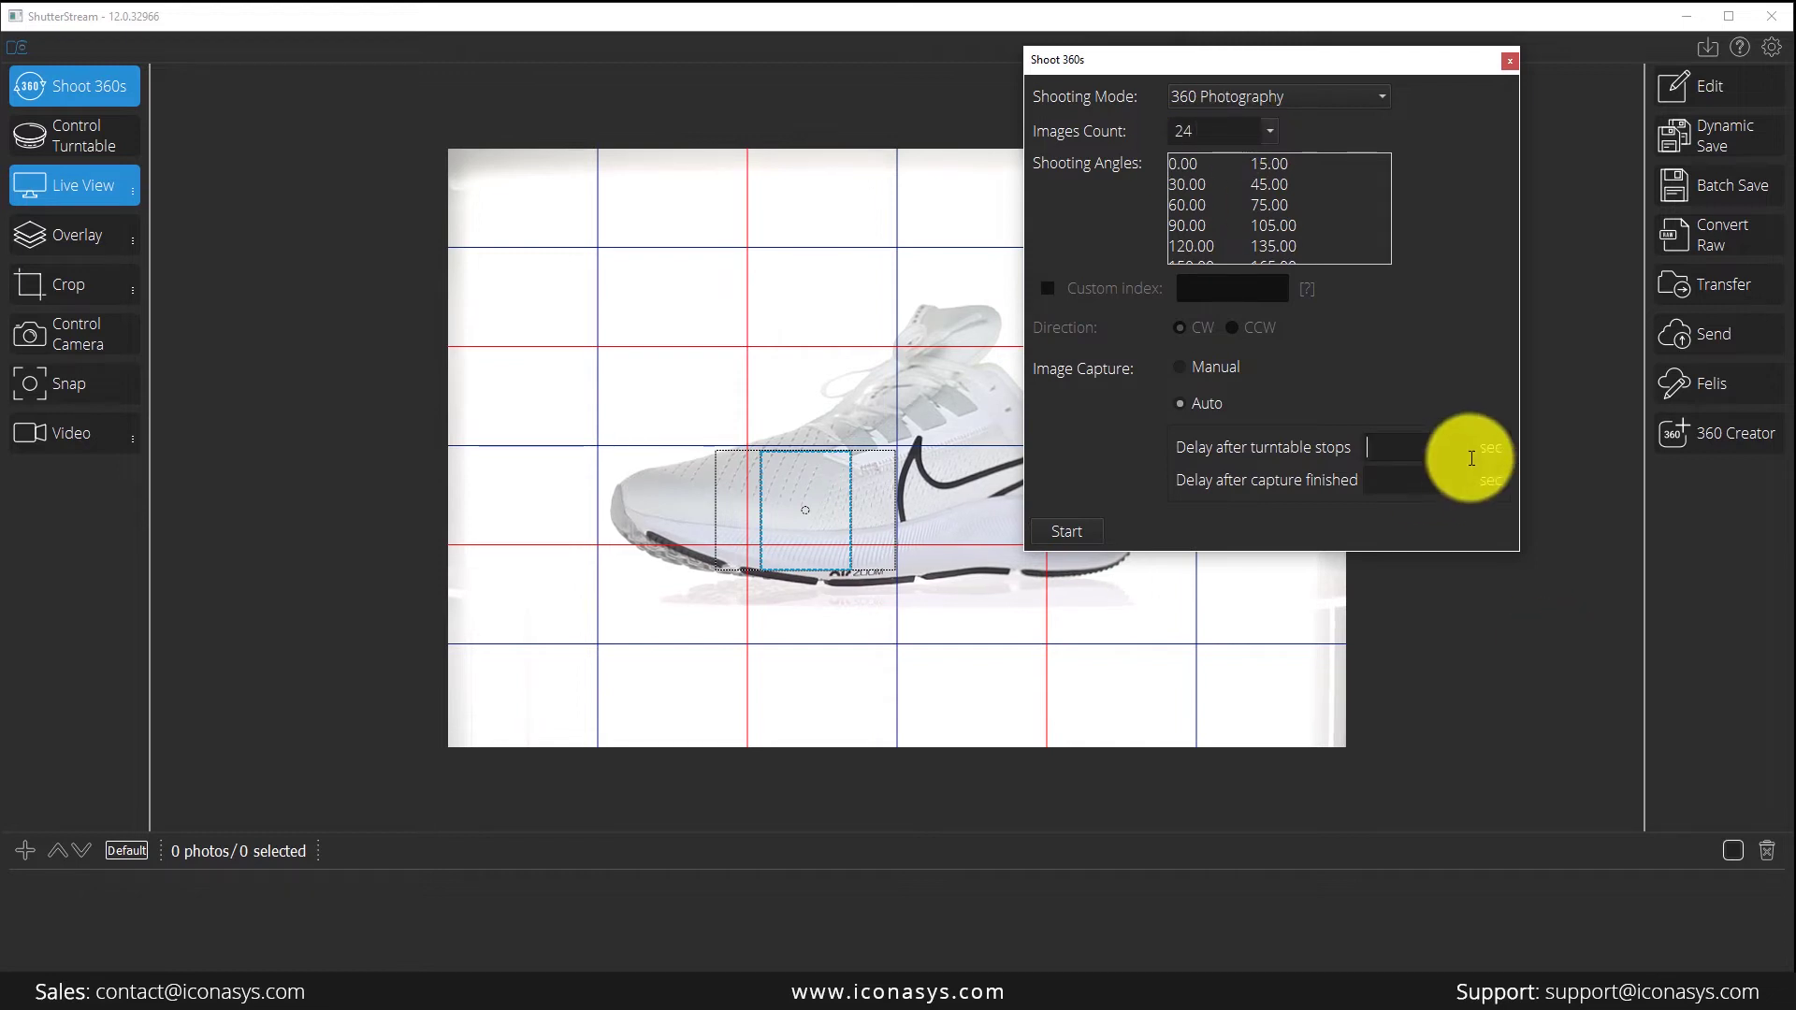
type("8")
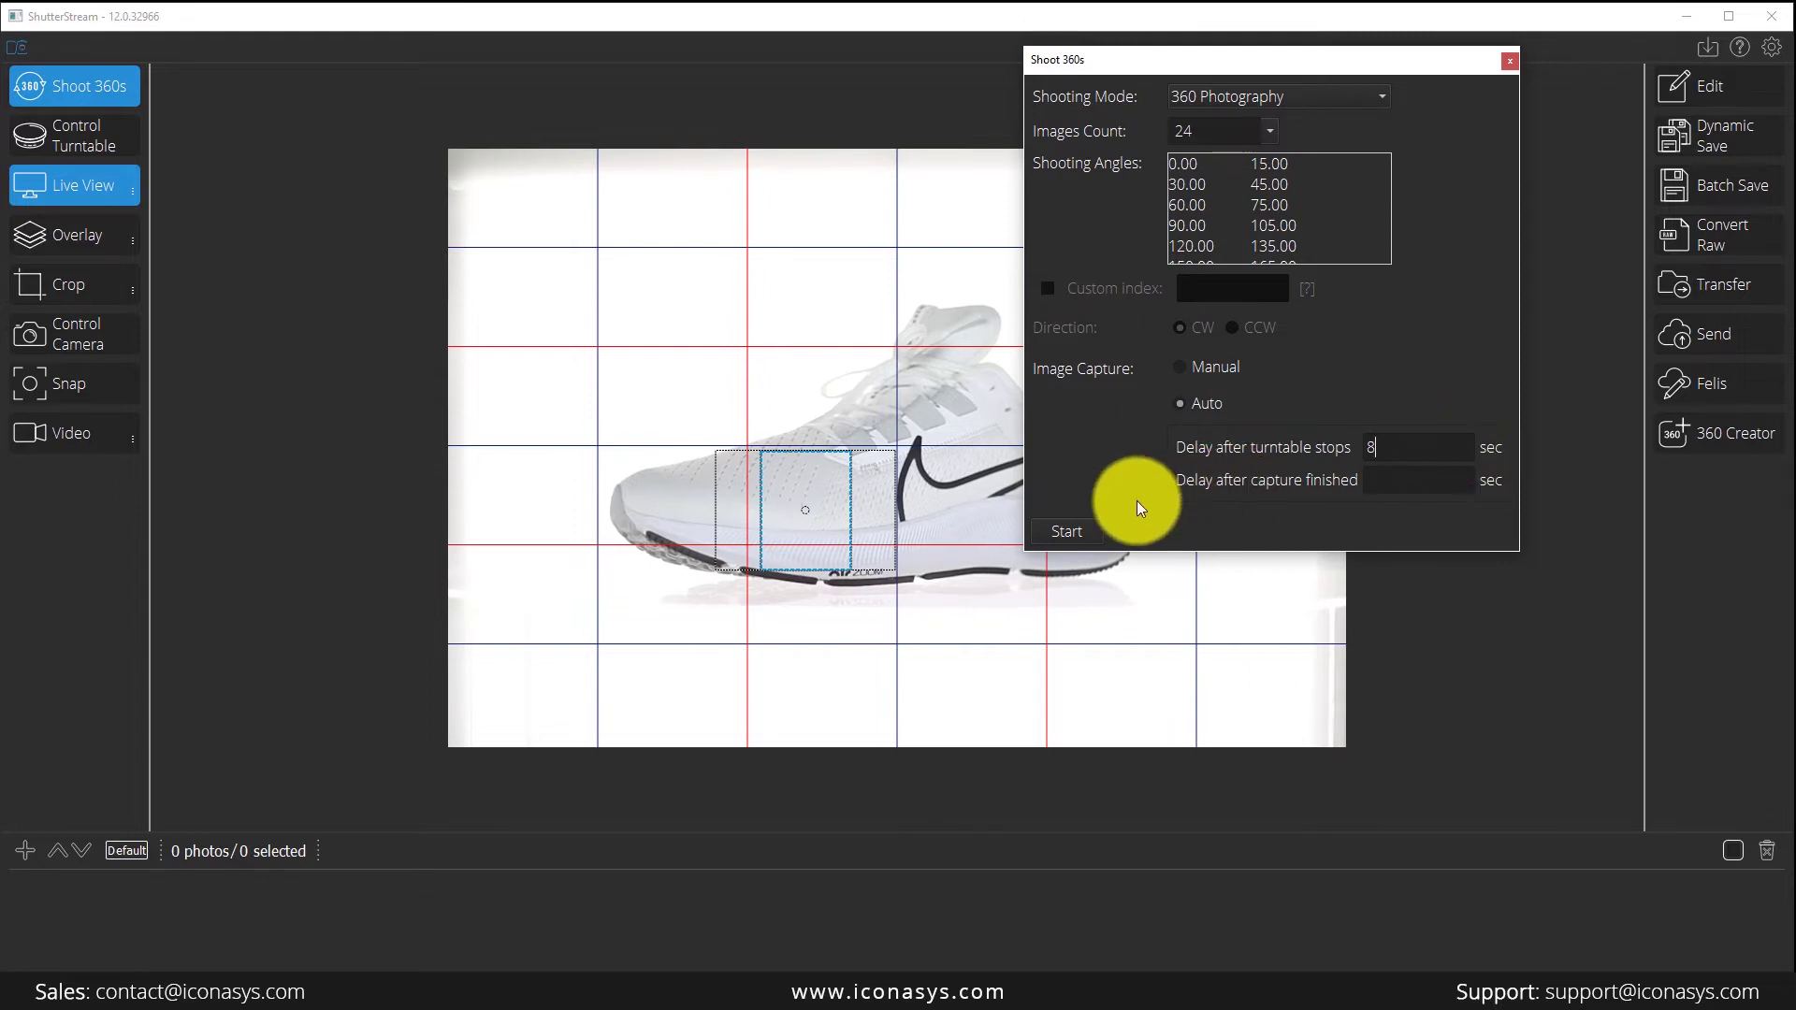
Step: Start the 360 capture, then stop it and confirm once five sneaker photos are captured
left_click(1063, 531)
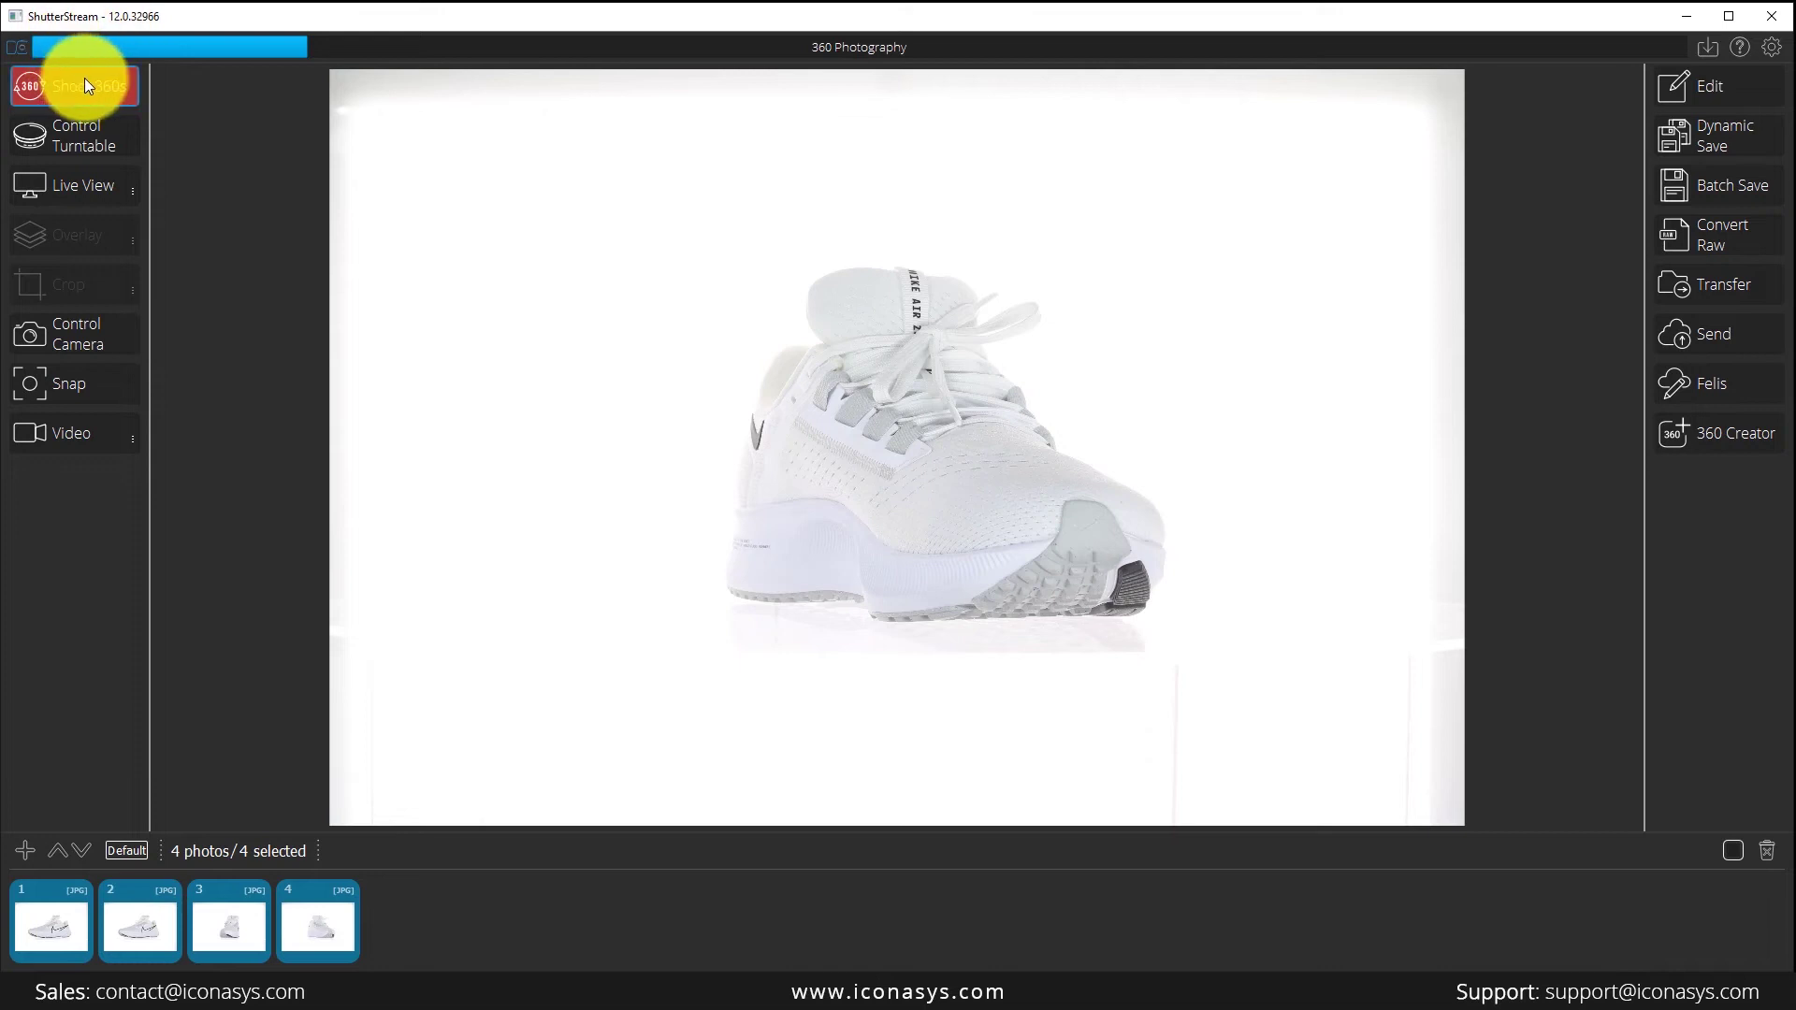
left_click(84, 85)
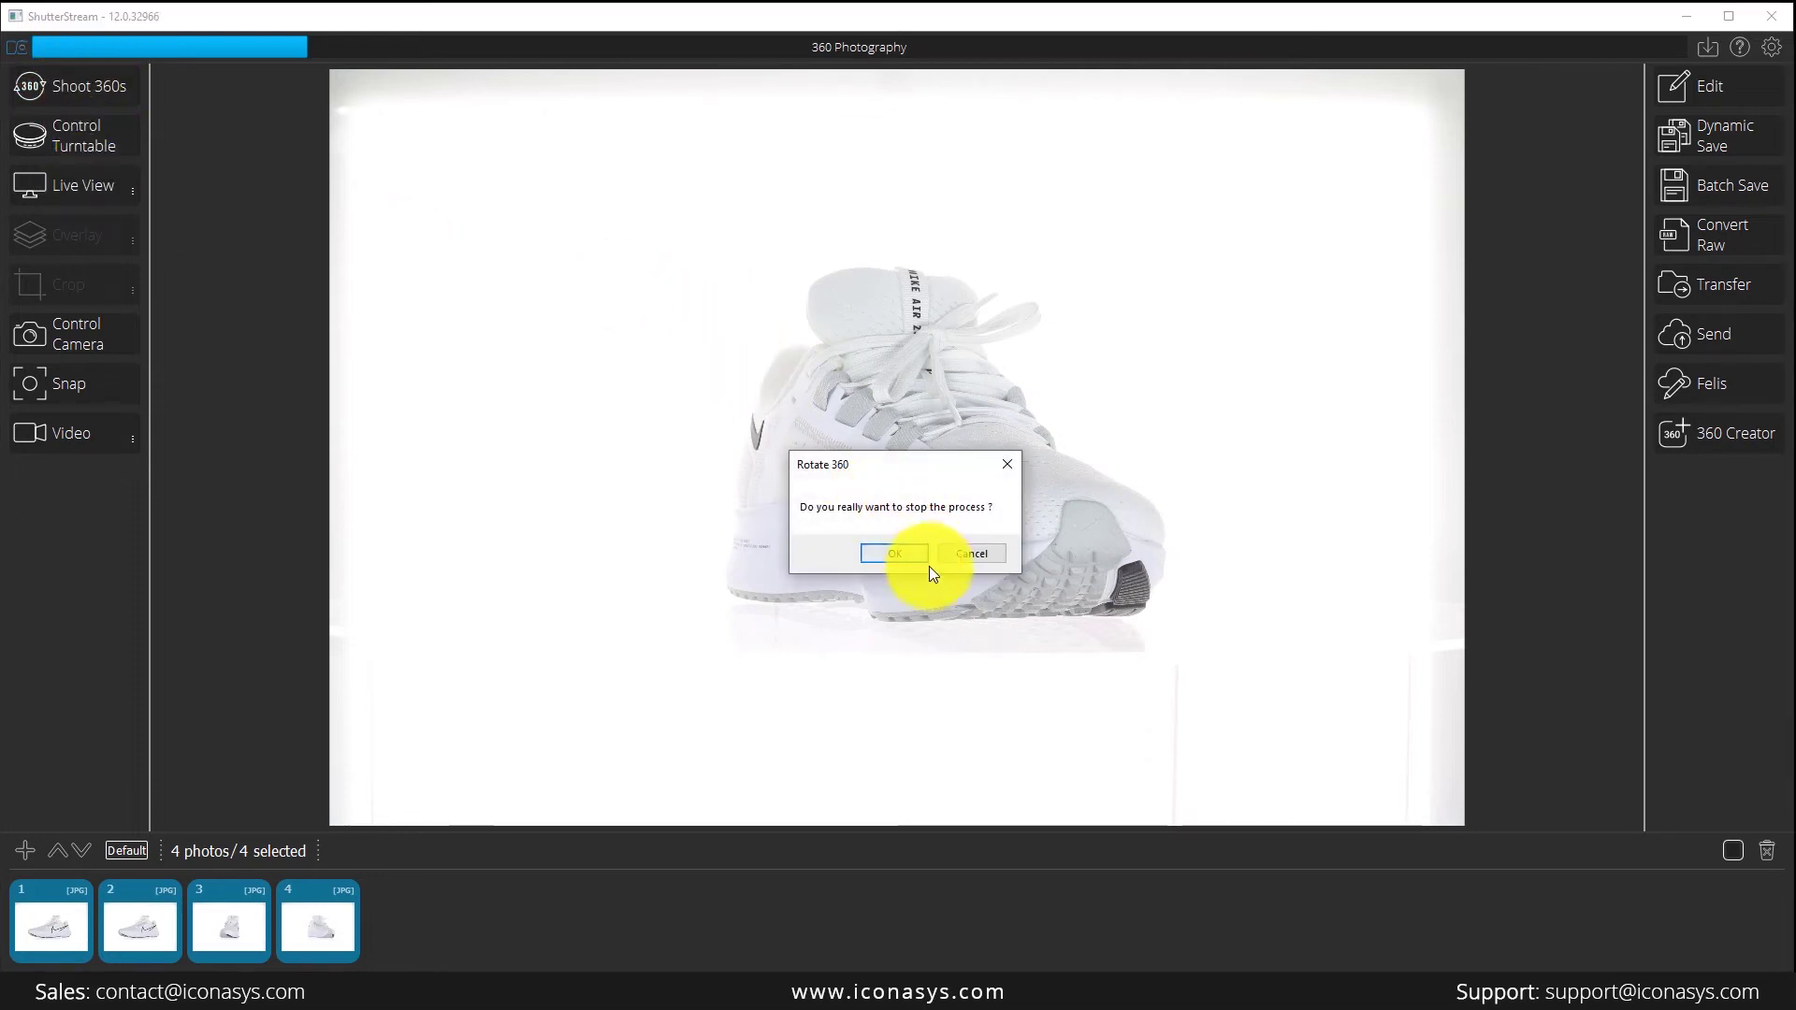
left_click(898, 554)
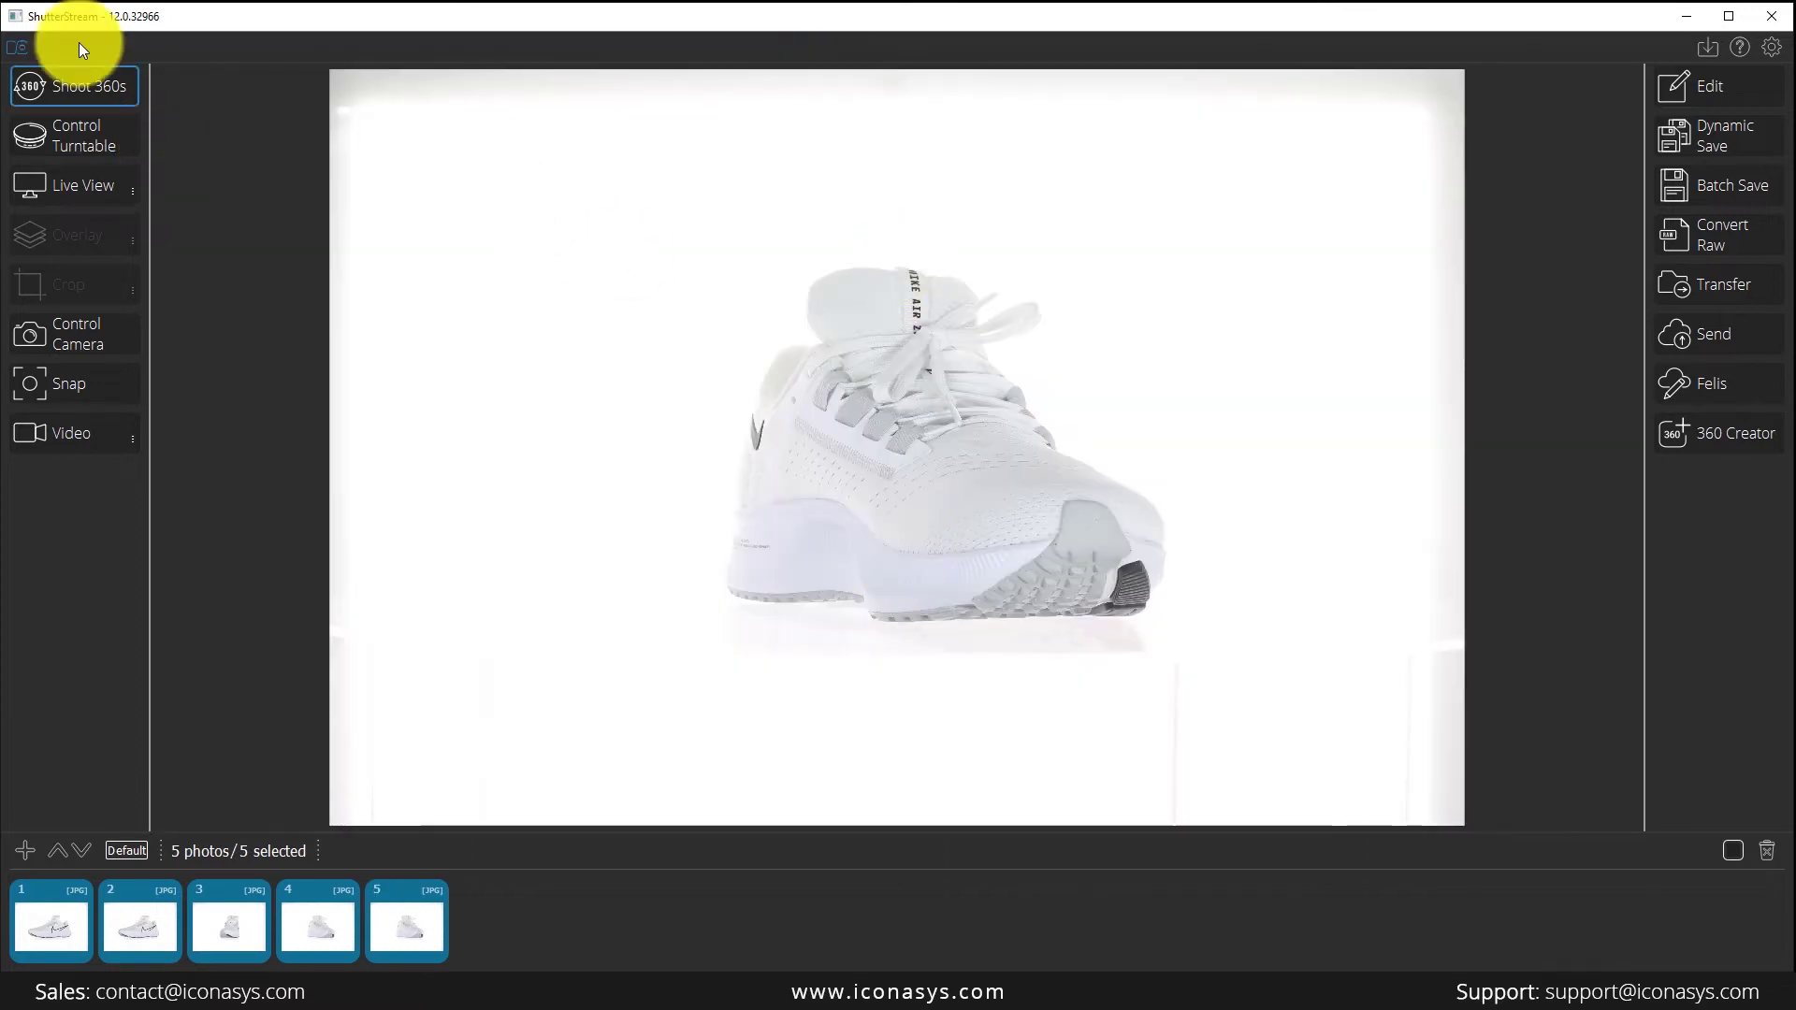
Step: Open the Shoot 360s settings to review them, then close the dialog
left_click(101, 137)
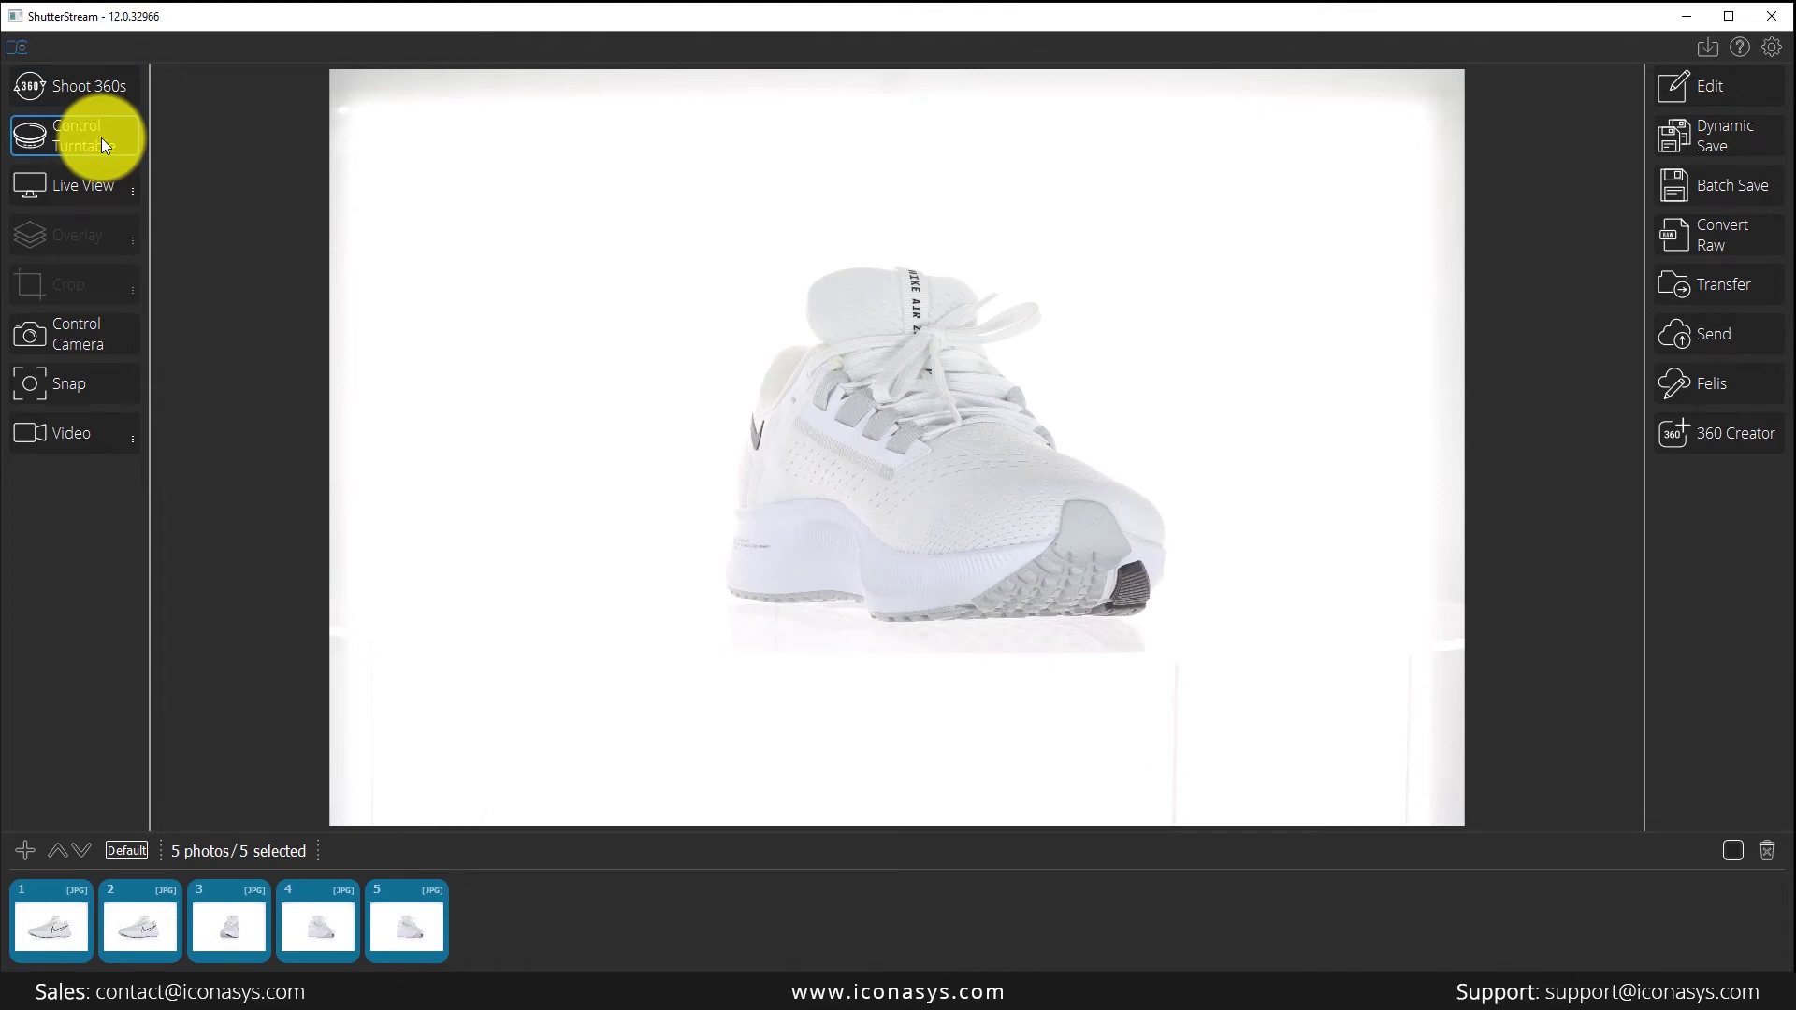
left_click(123, 91)
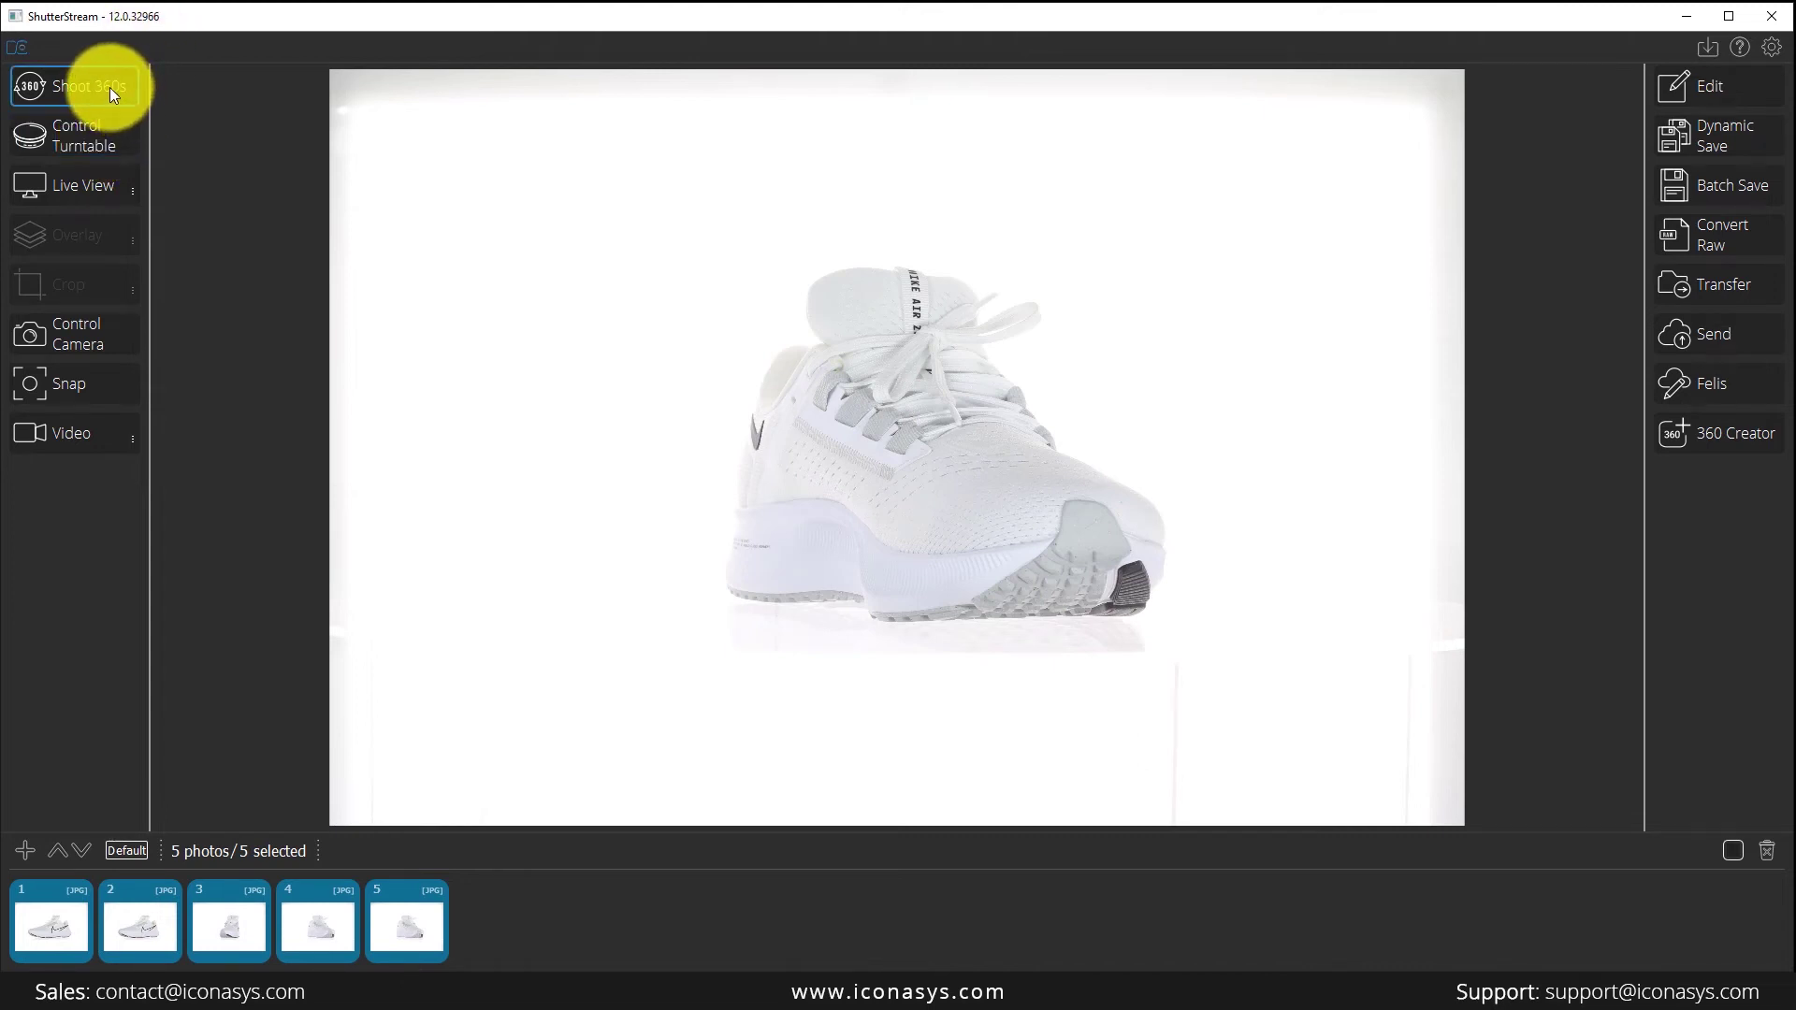
left_click(110, 88)
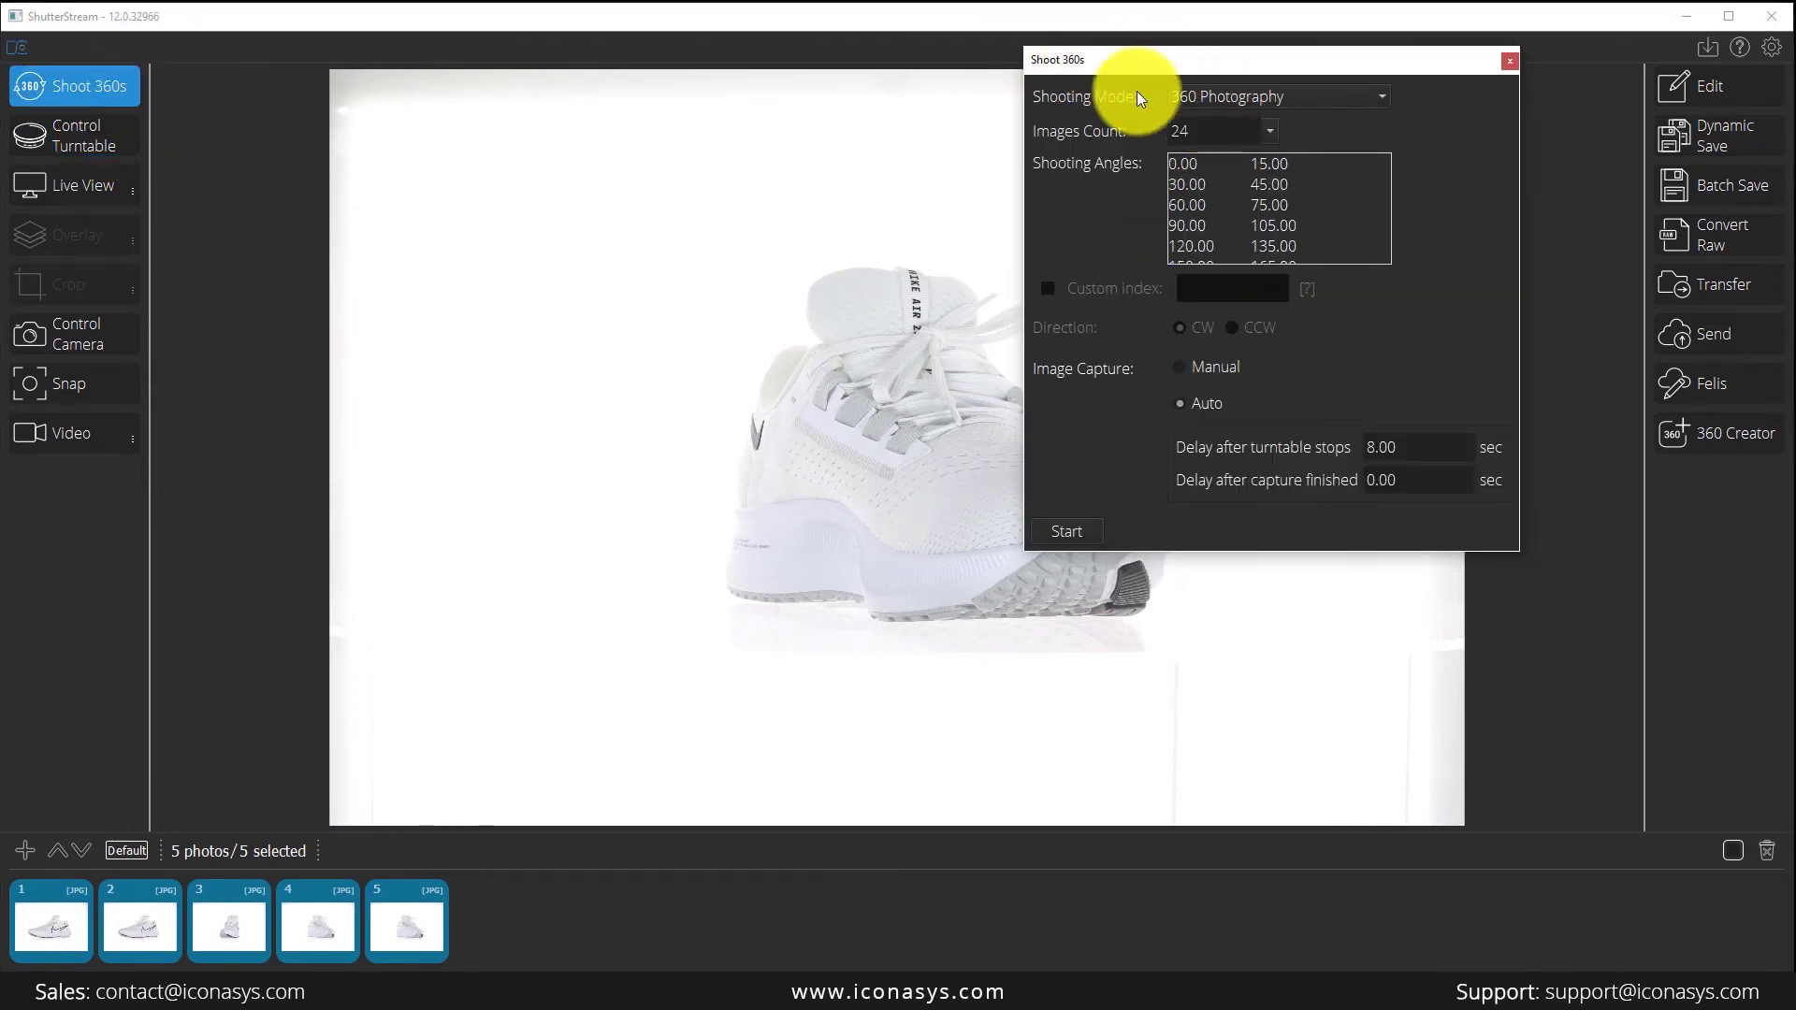
left_click(1510, 61)
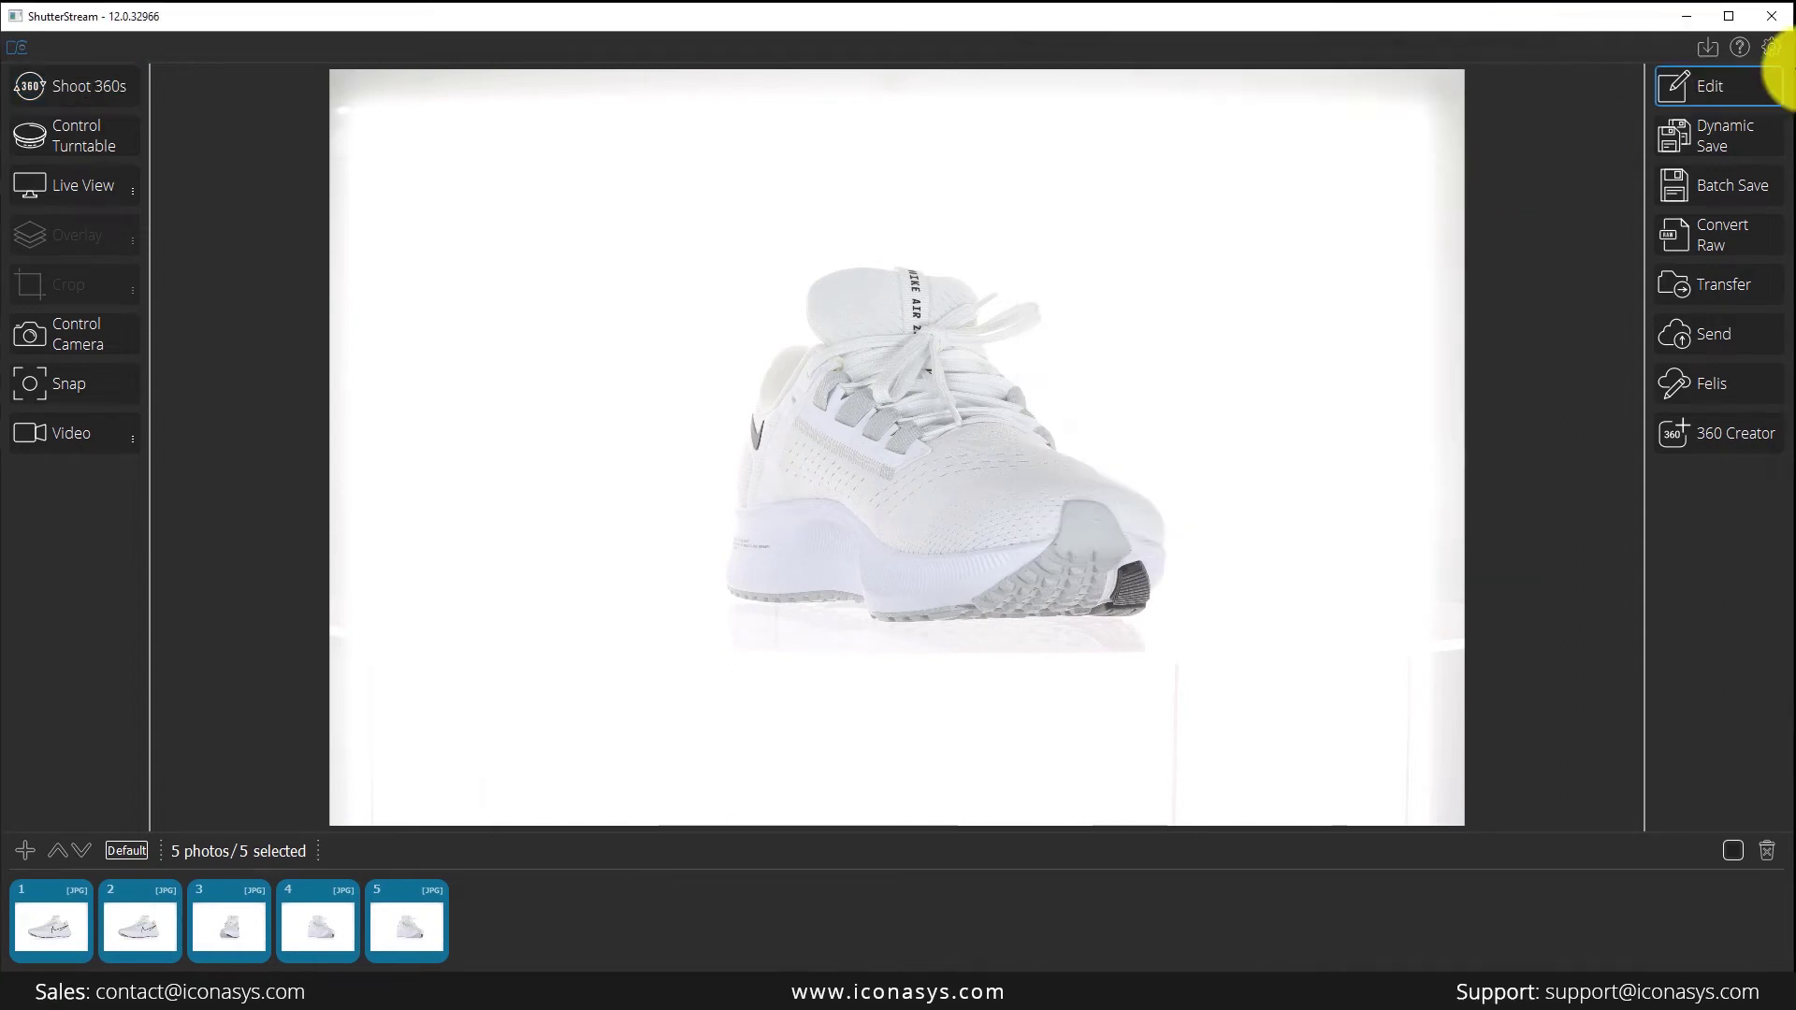
Step: Change the turntable type to Continous in the Select turntable dialog
left_click(1772, 47)
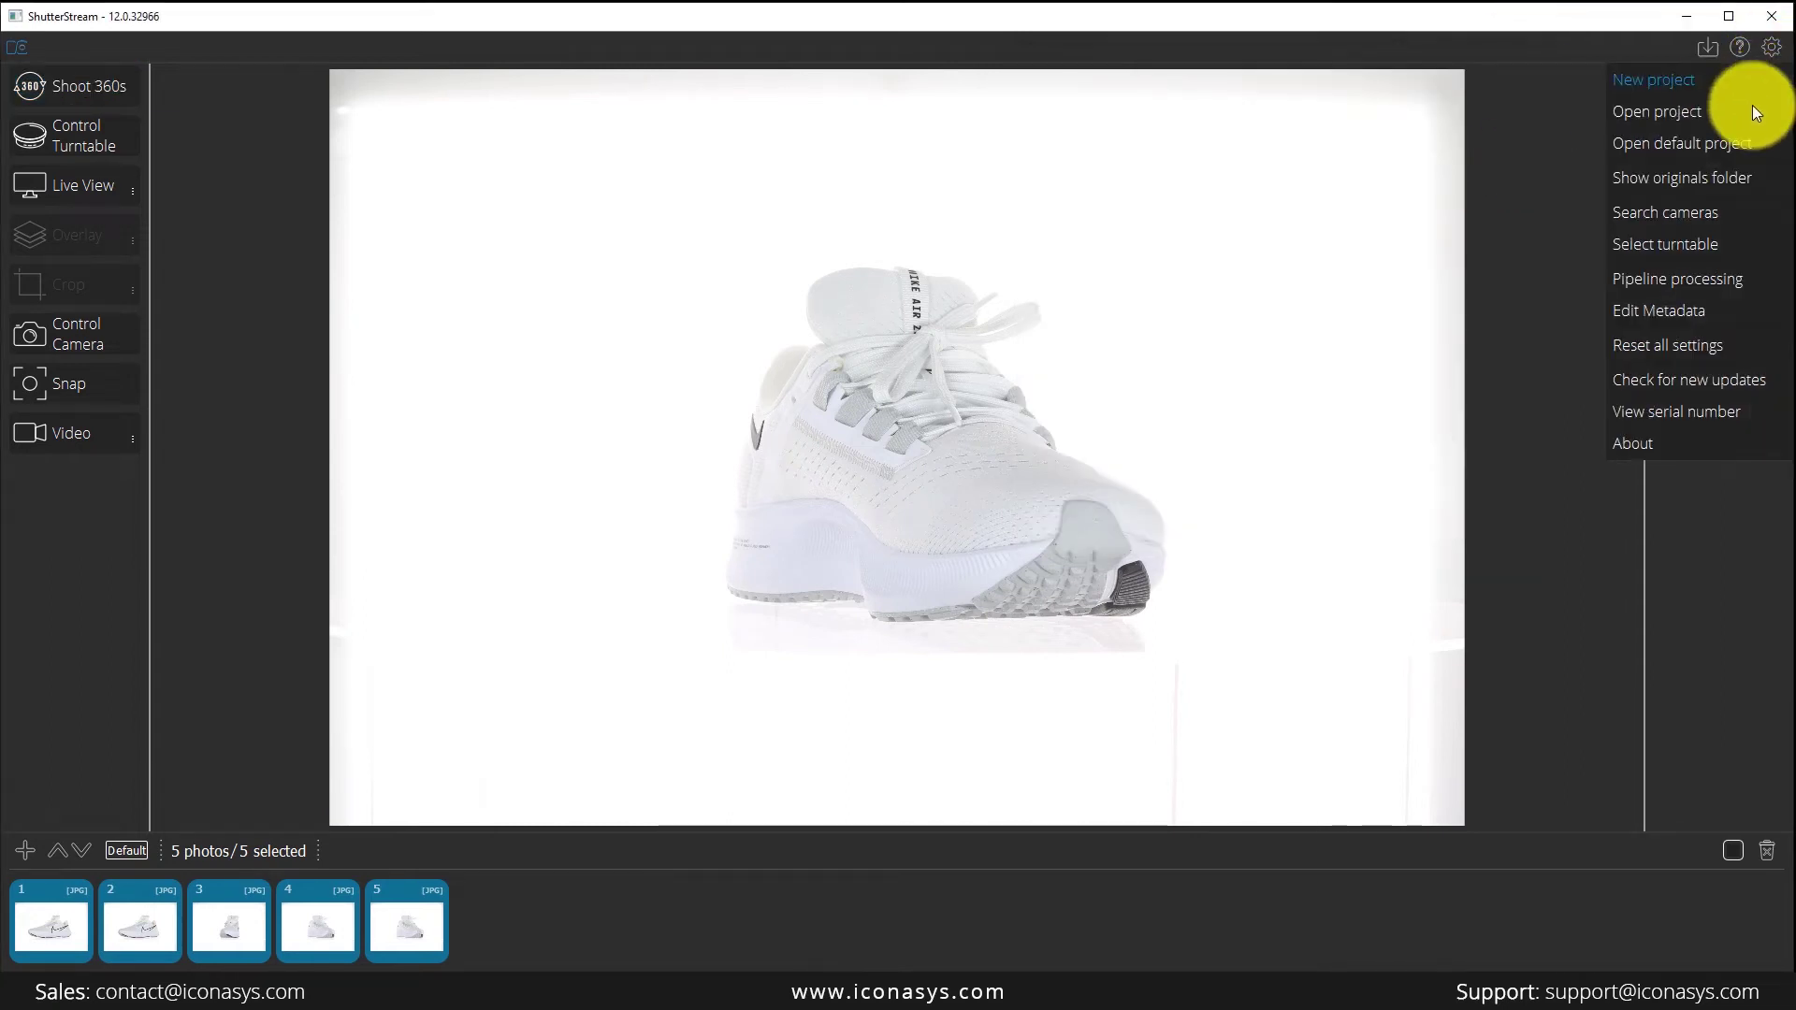
left_click(1718, 245)
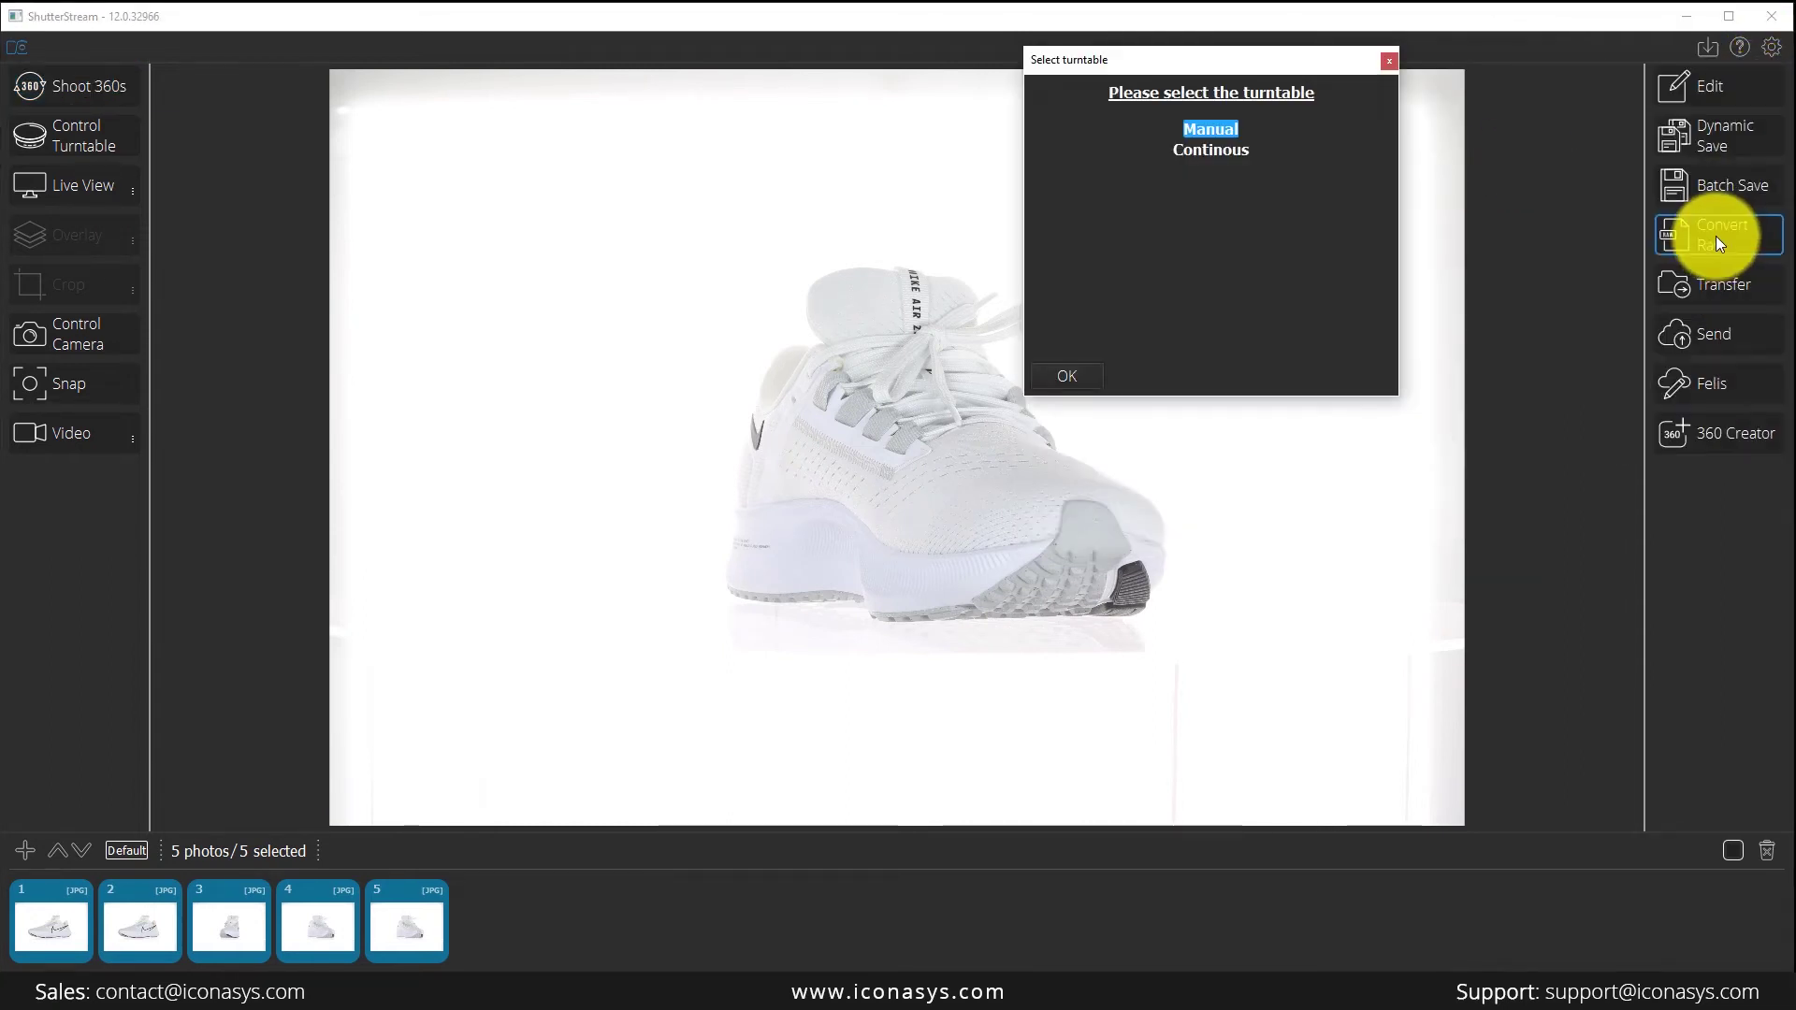
left_click(1064, 381)
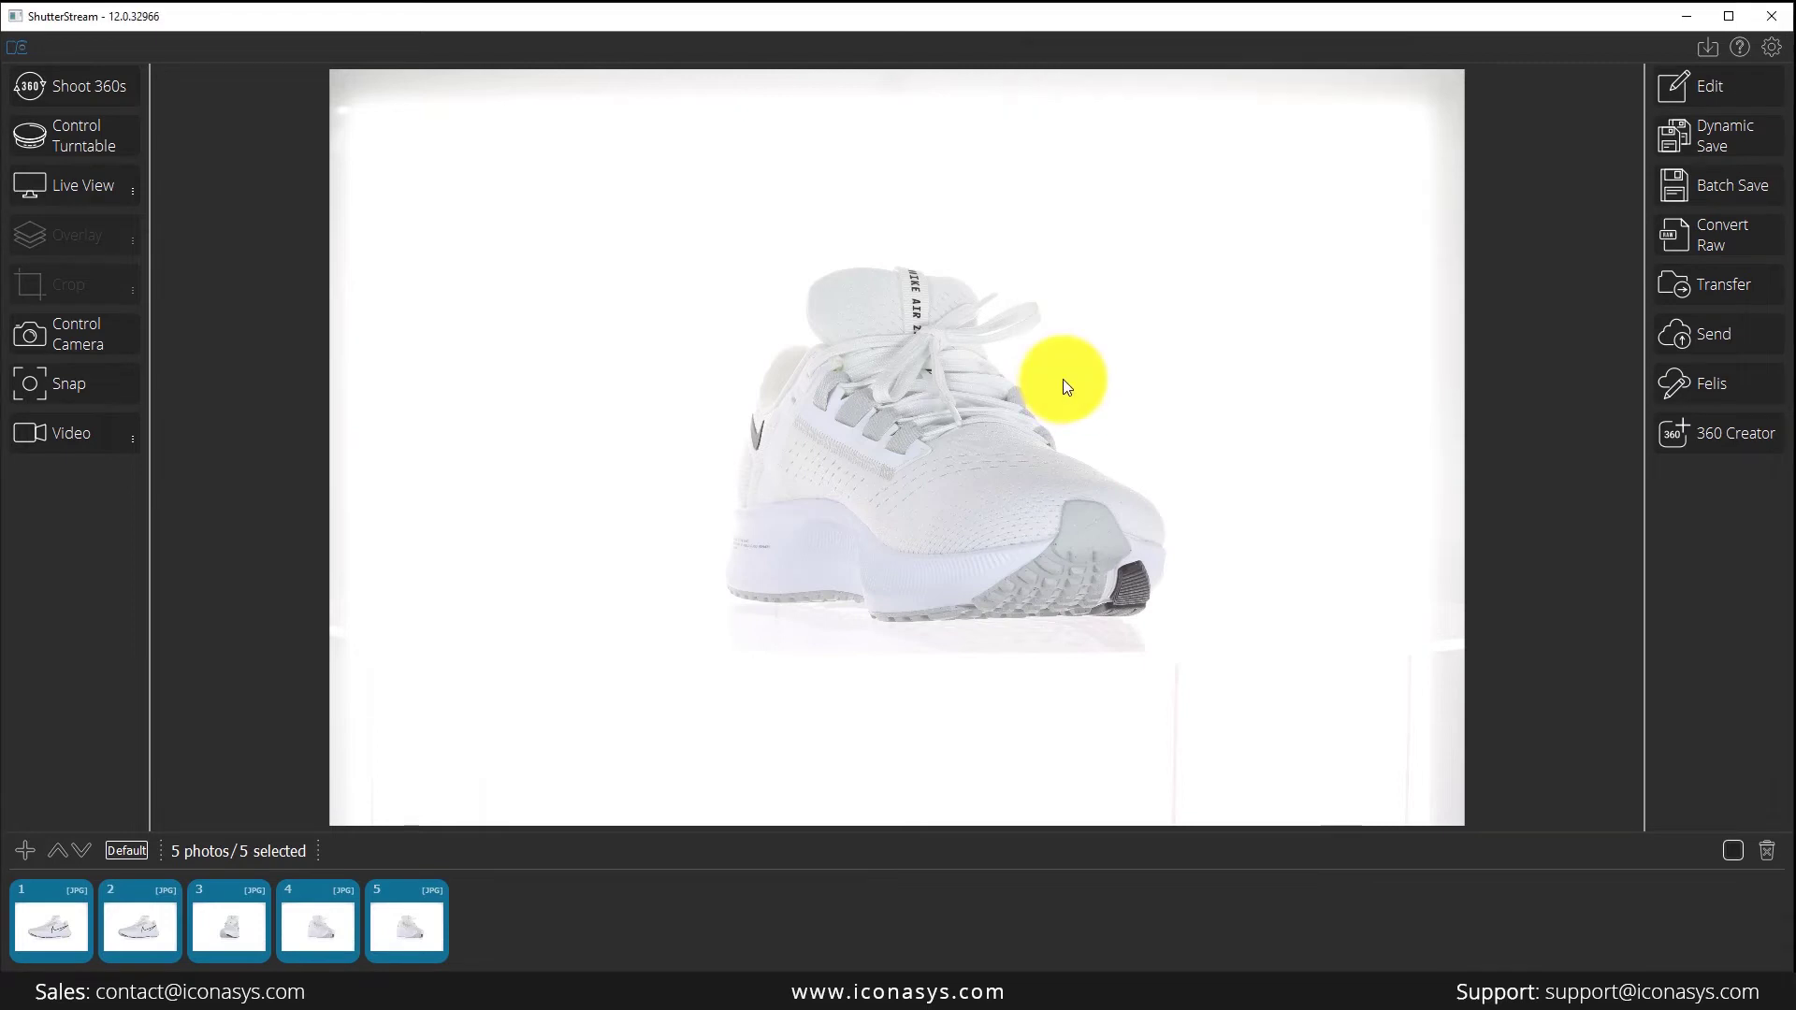
Step: In Shoot 360s, change the delay after turntable stops from 8 to 4 seconds
left_click(61, 94)
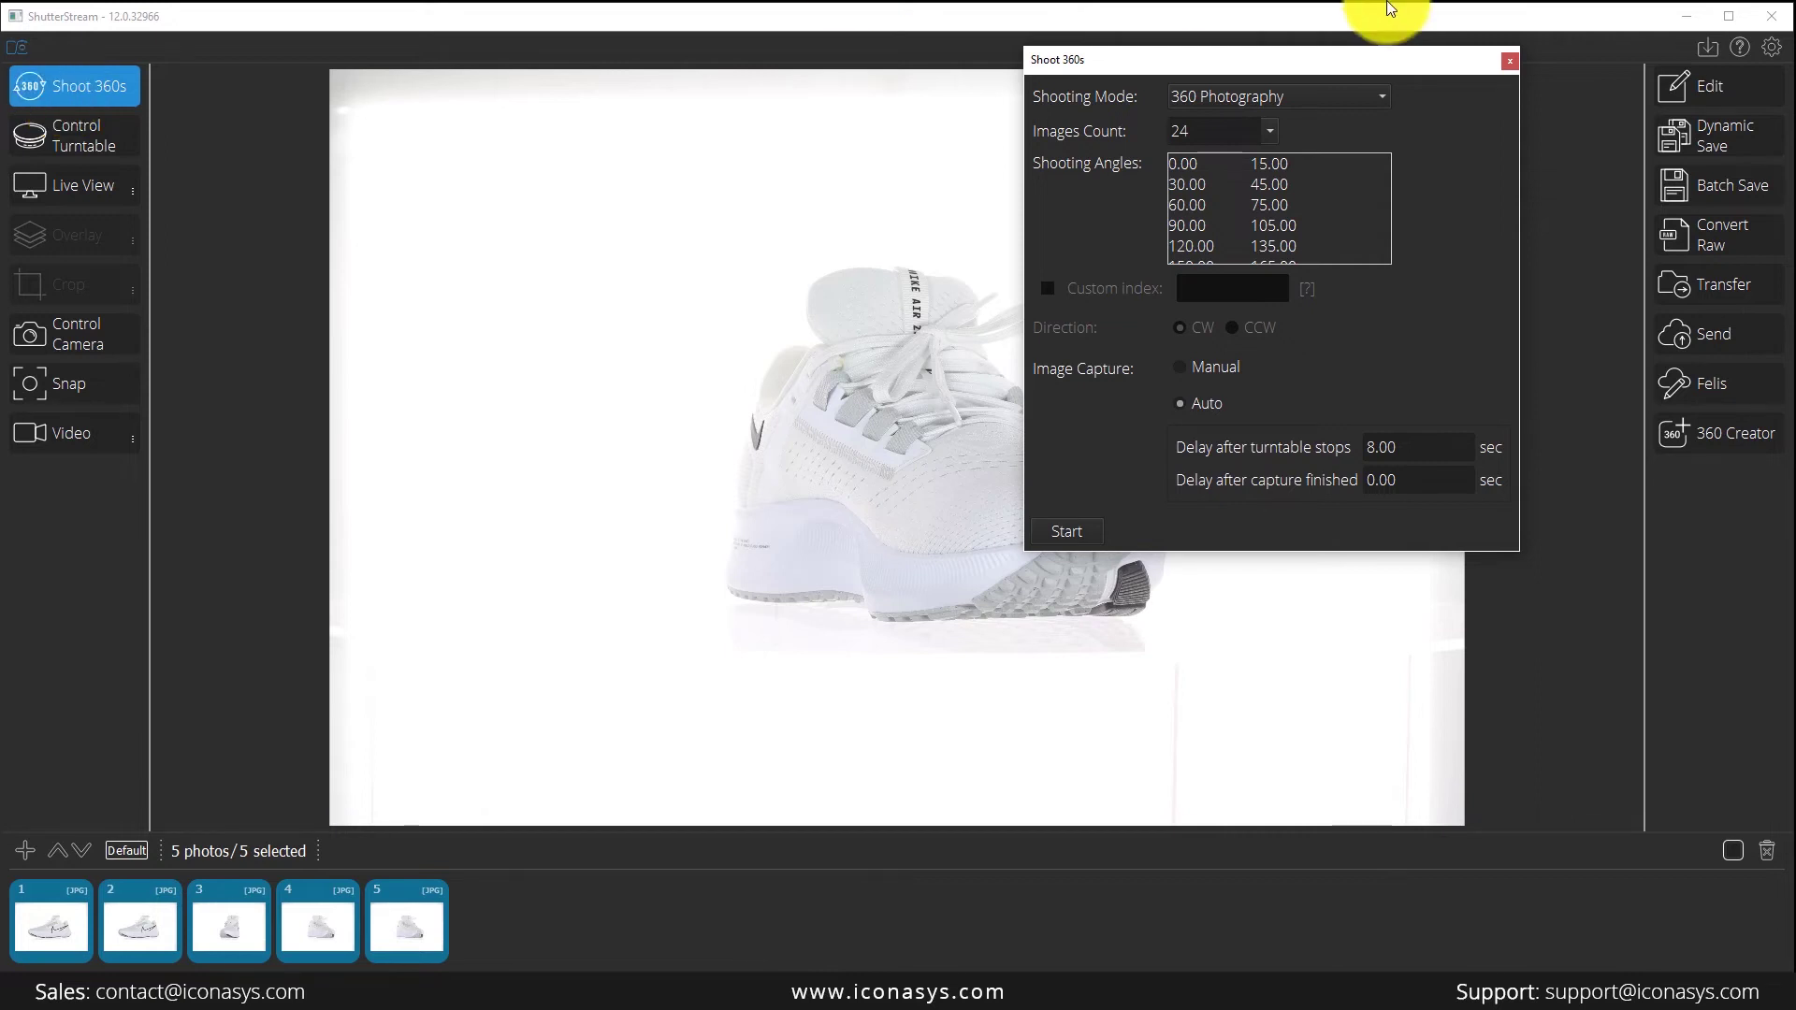
left_click(1205, 126)
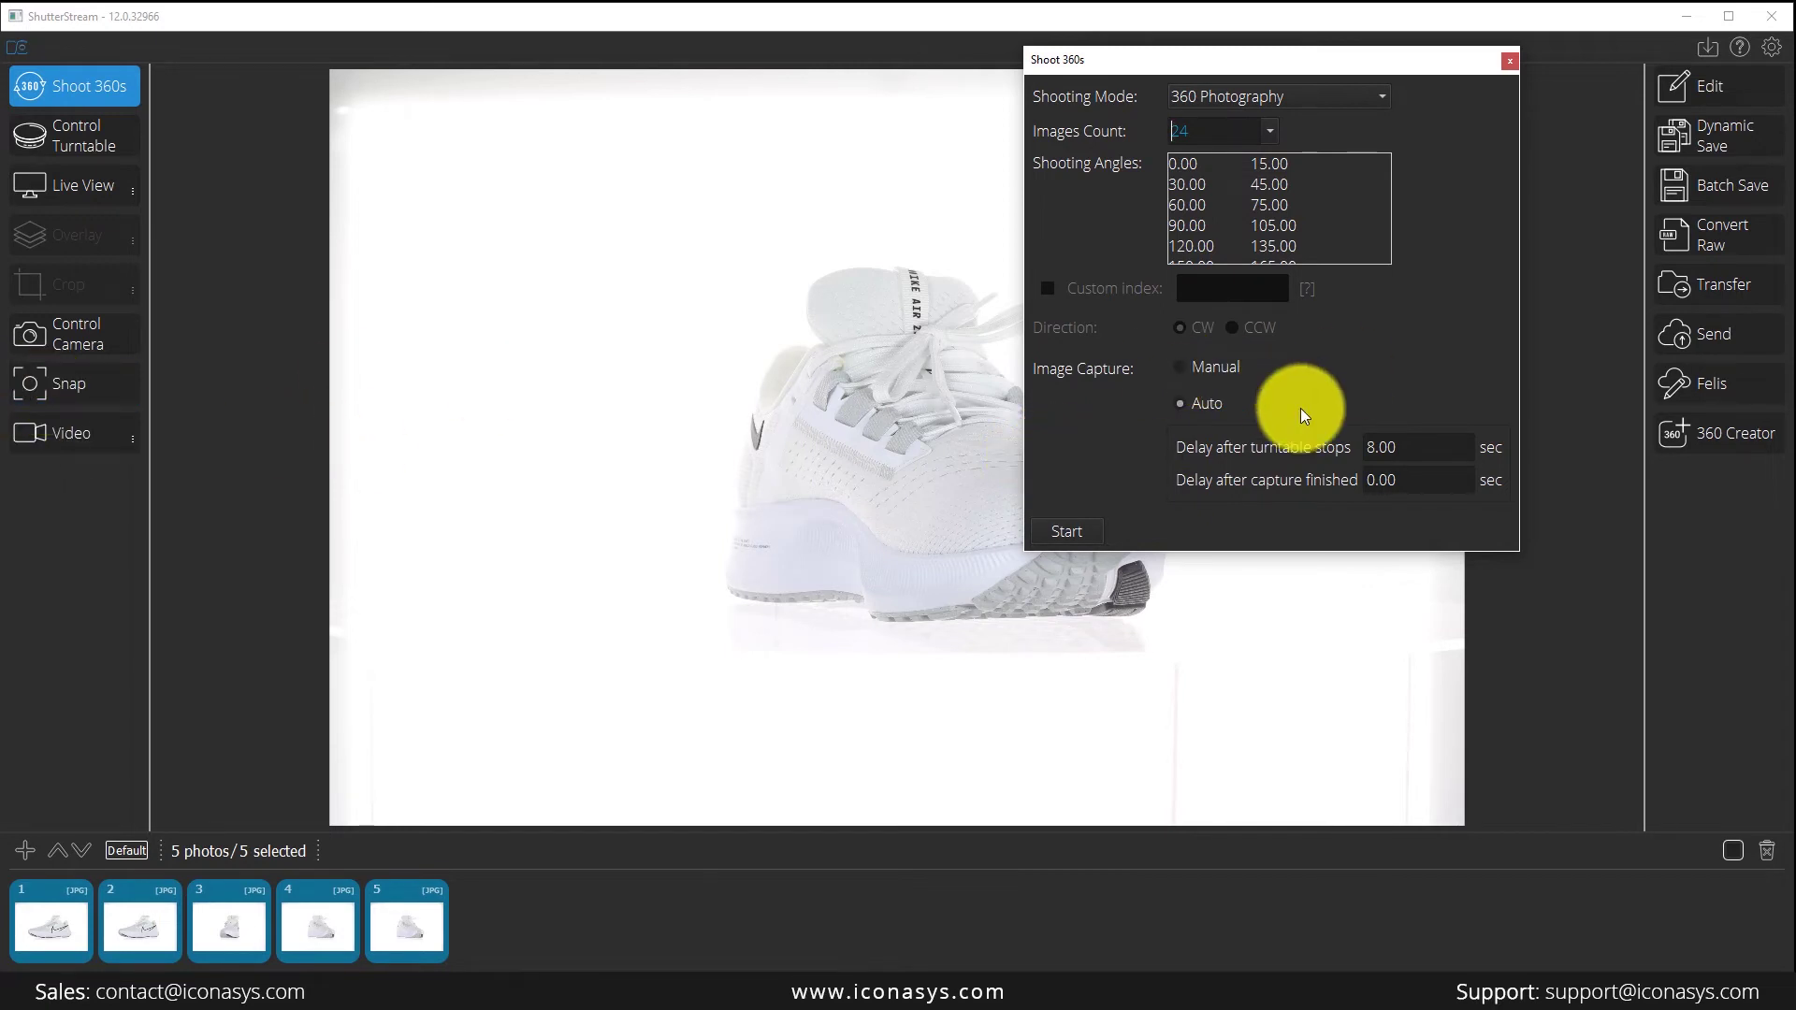
left_click(1371, 449)
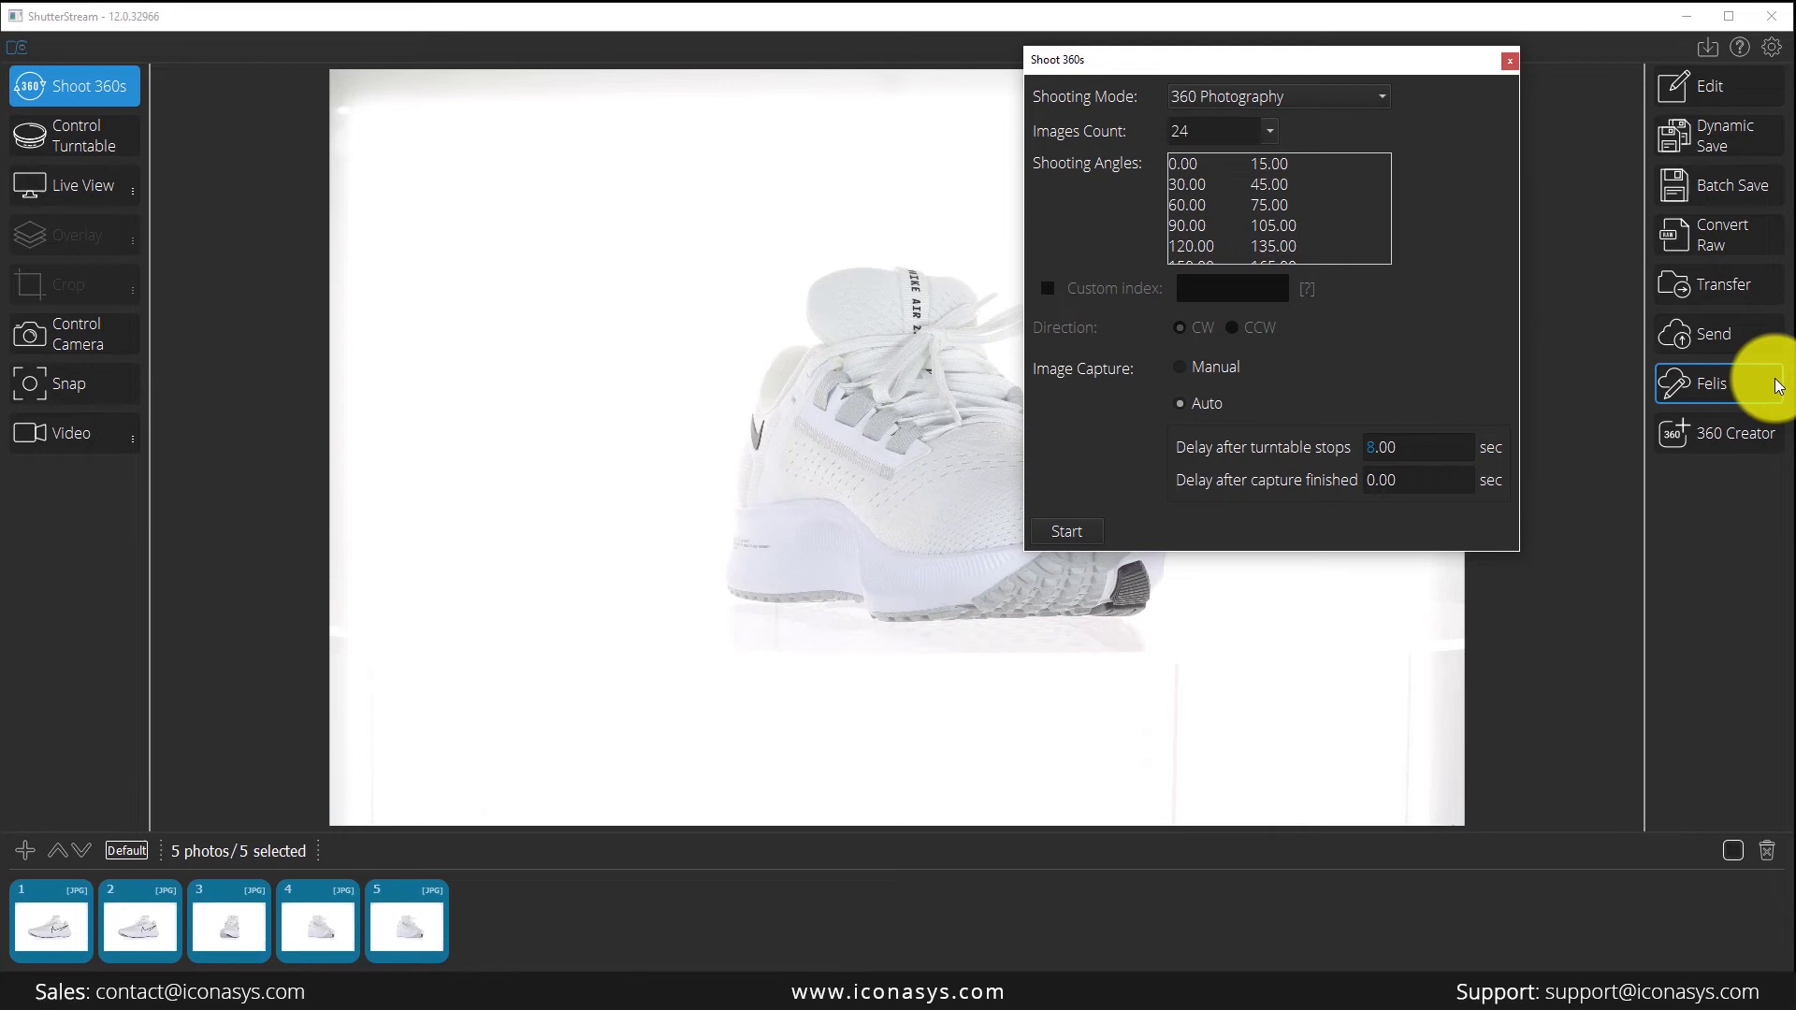
type("4")
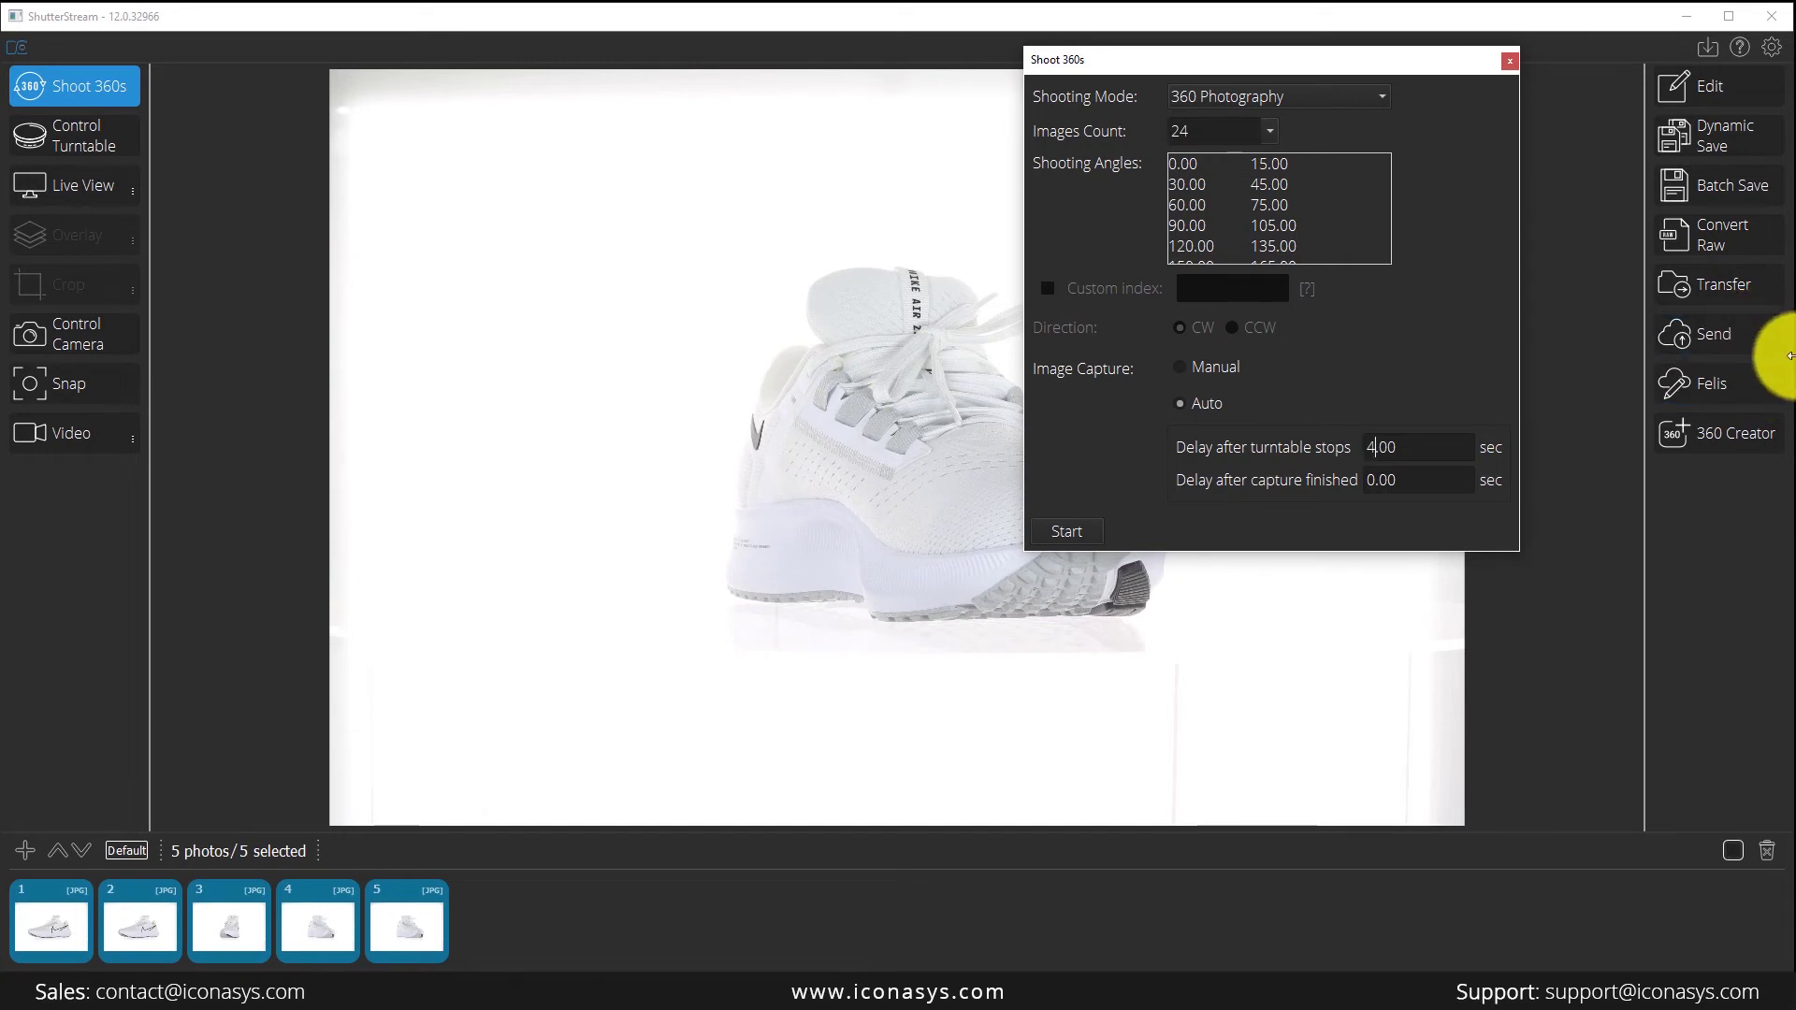
Step: Run a second 360 capture with the 4-second delay and stop it at 11 photos
left_click(1067, 533)
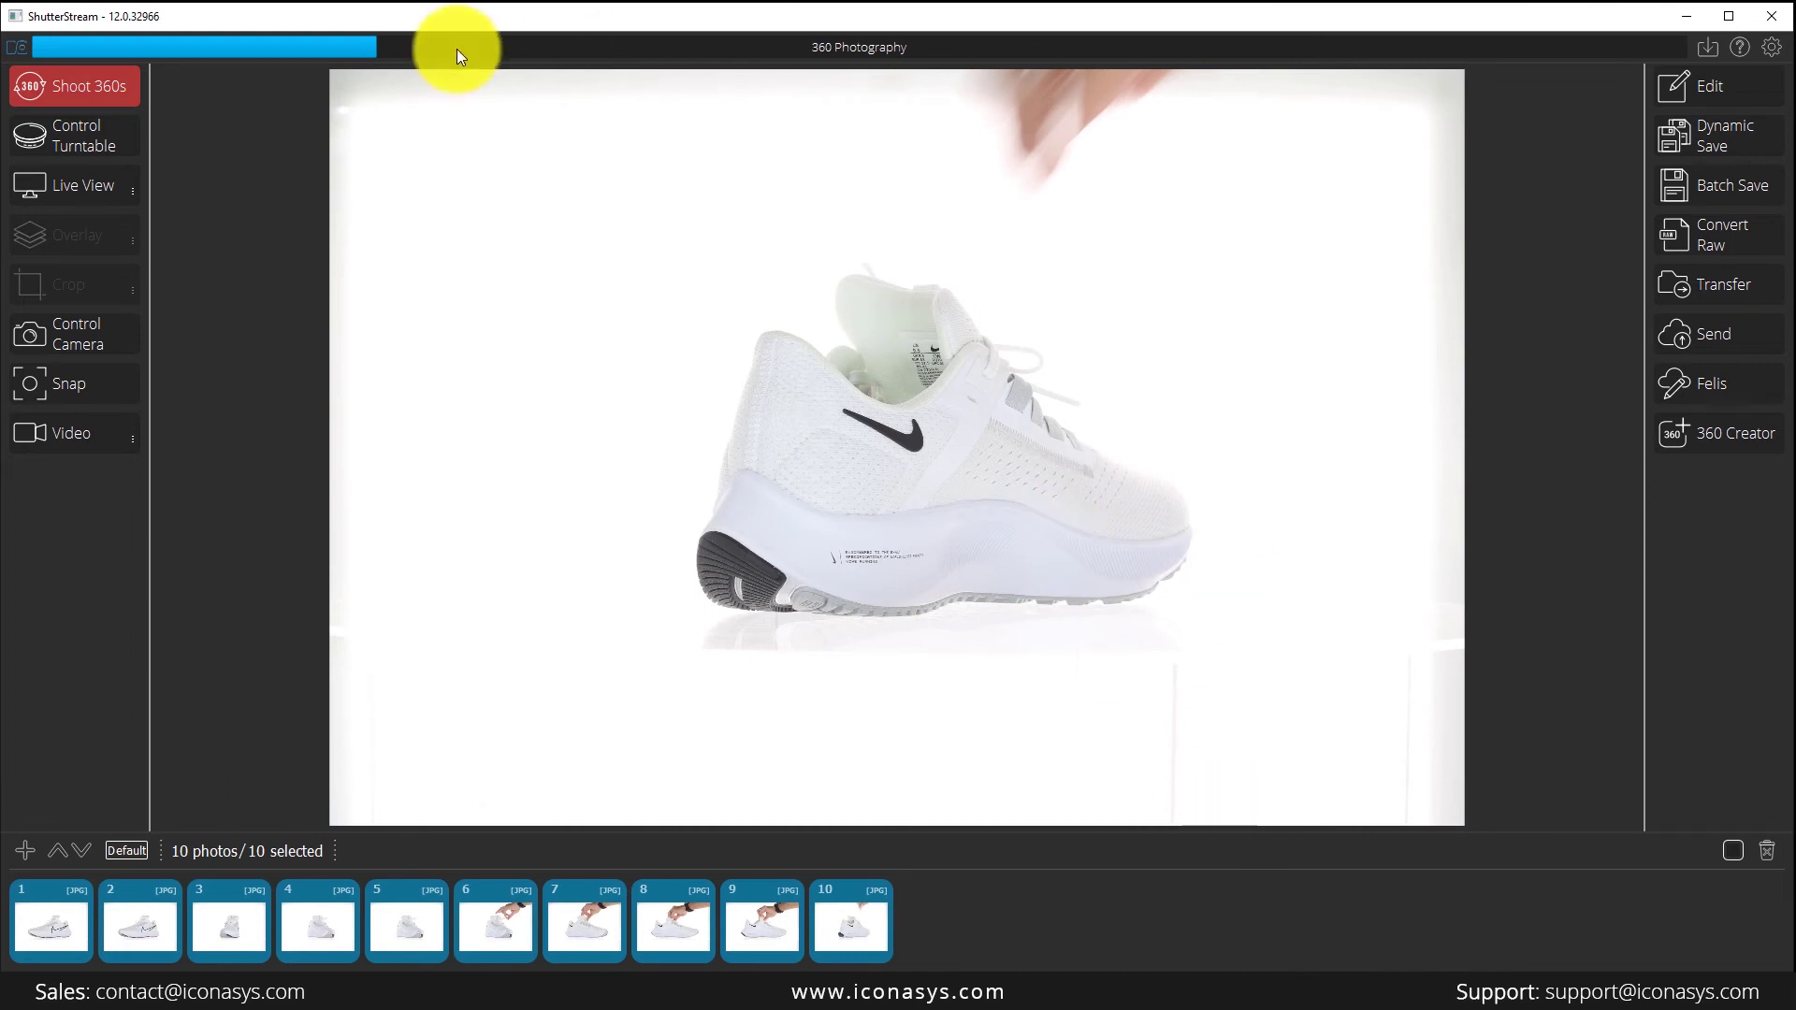
left_click(77, 83)
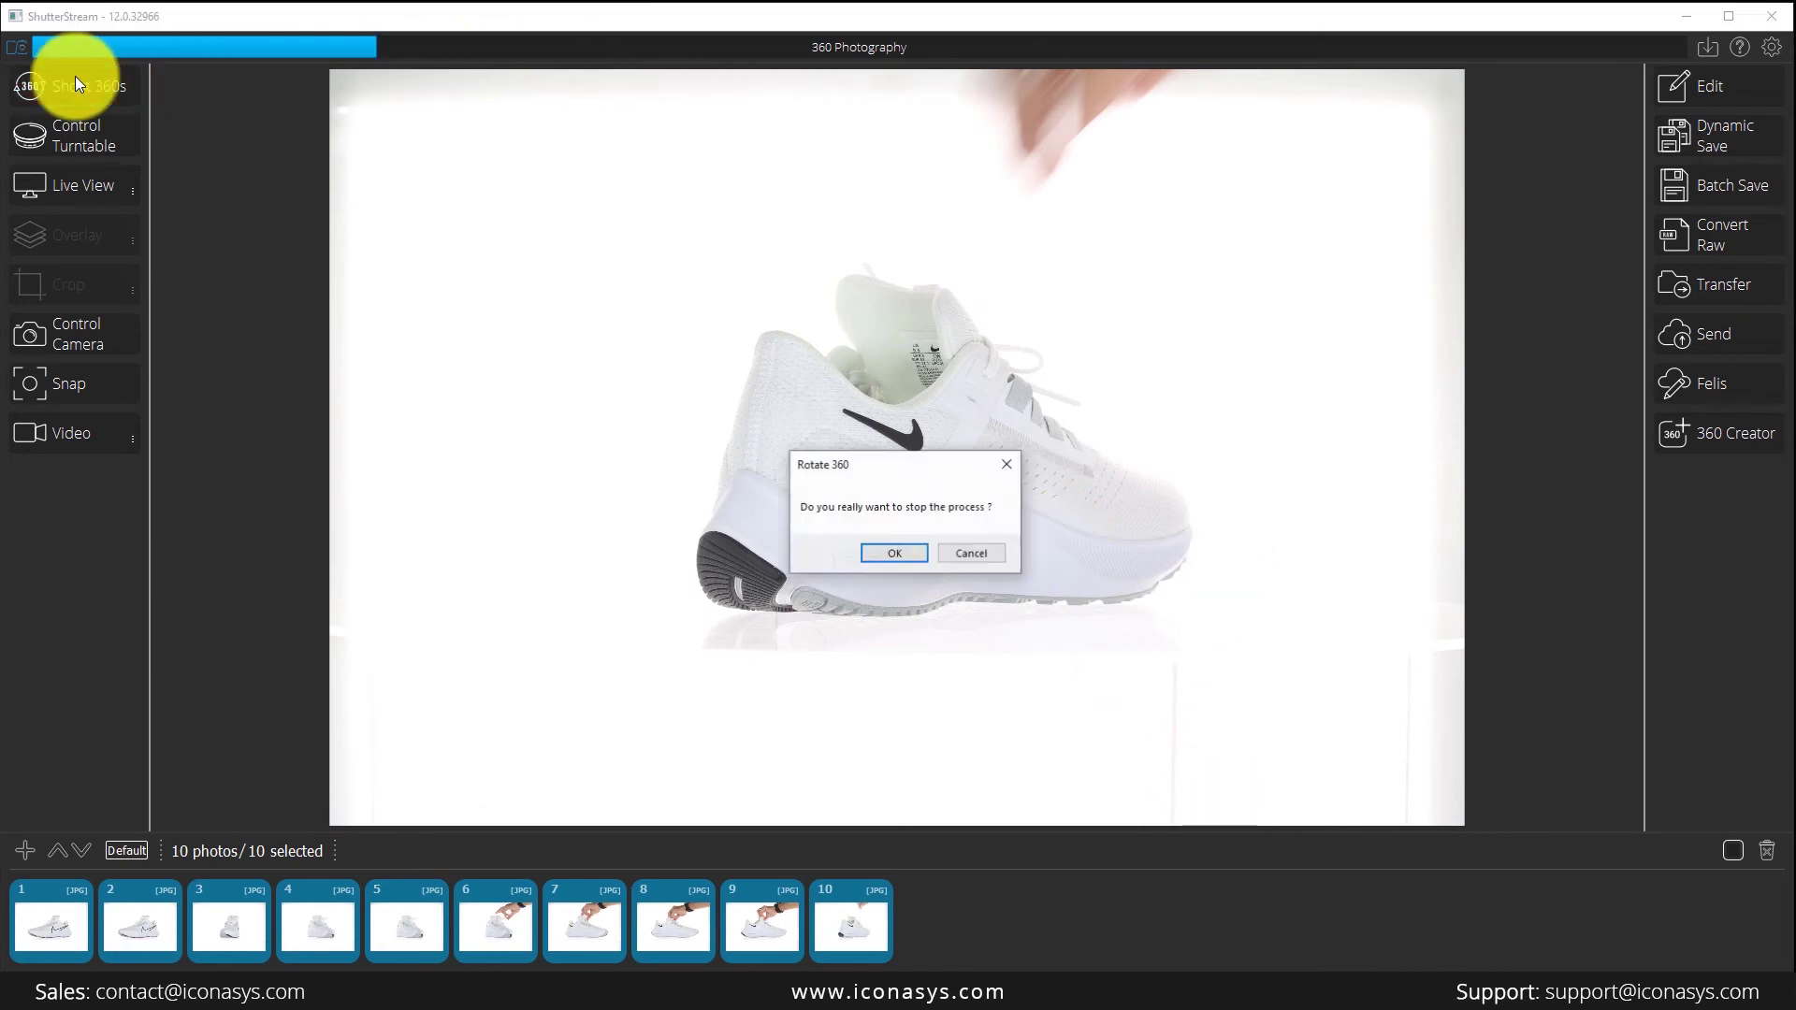
left_click(911, 551)
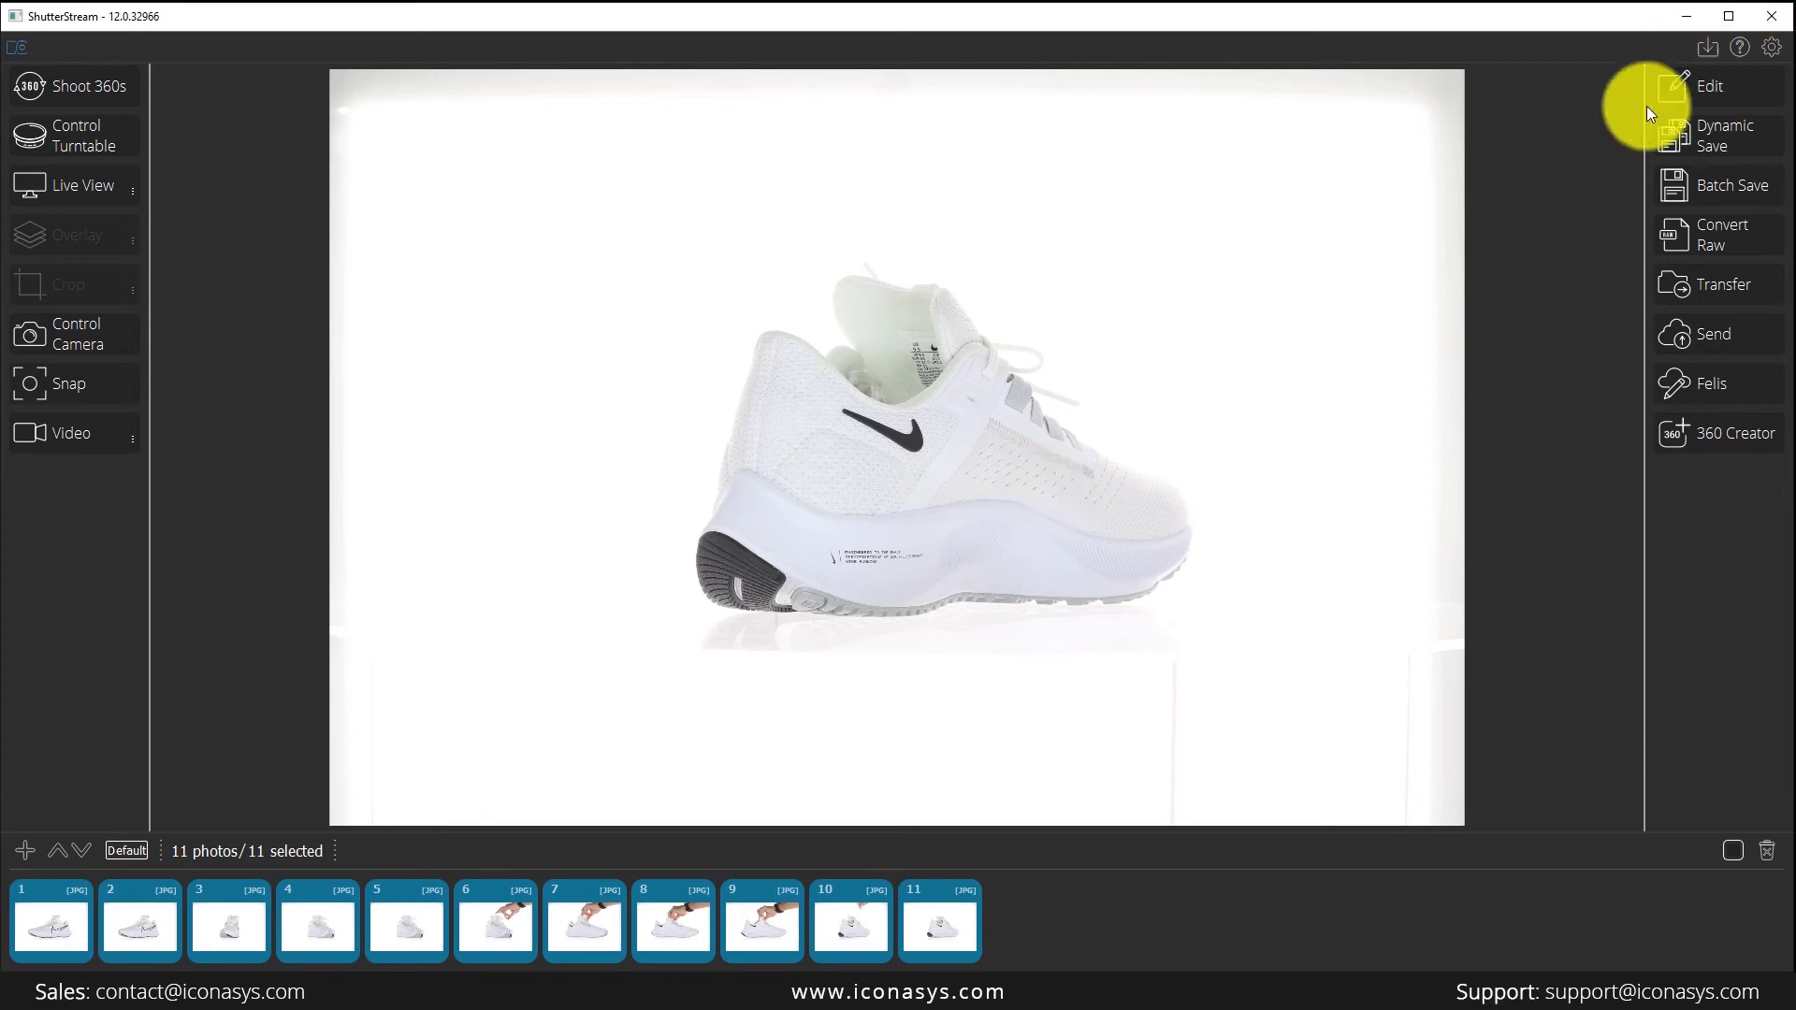
Step: Pick Iconasys Silver Medium from the Select turntable list and confirm it
left_click(1772, 46)
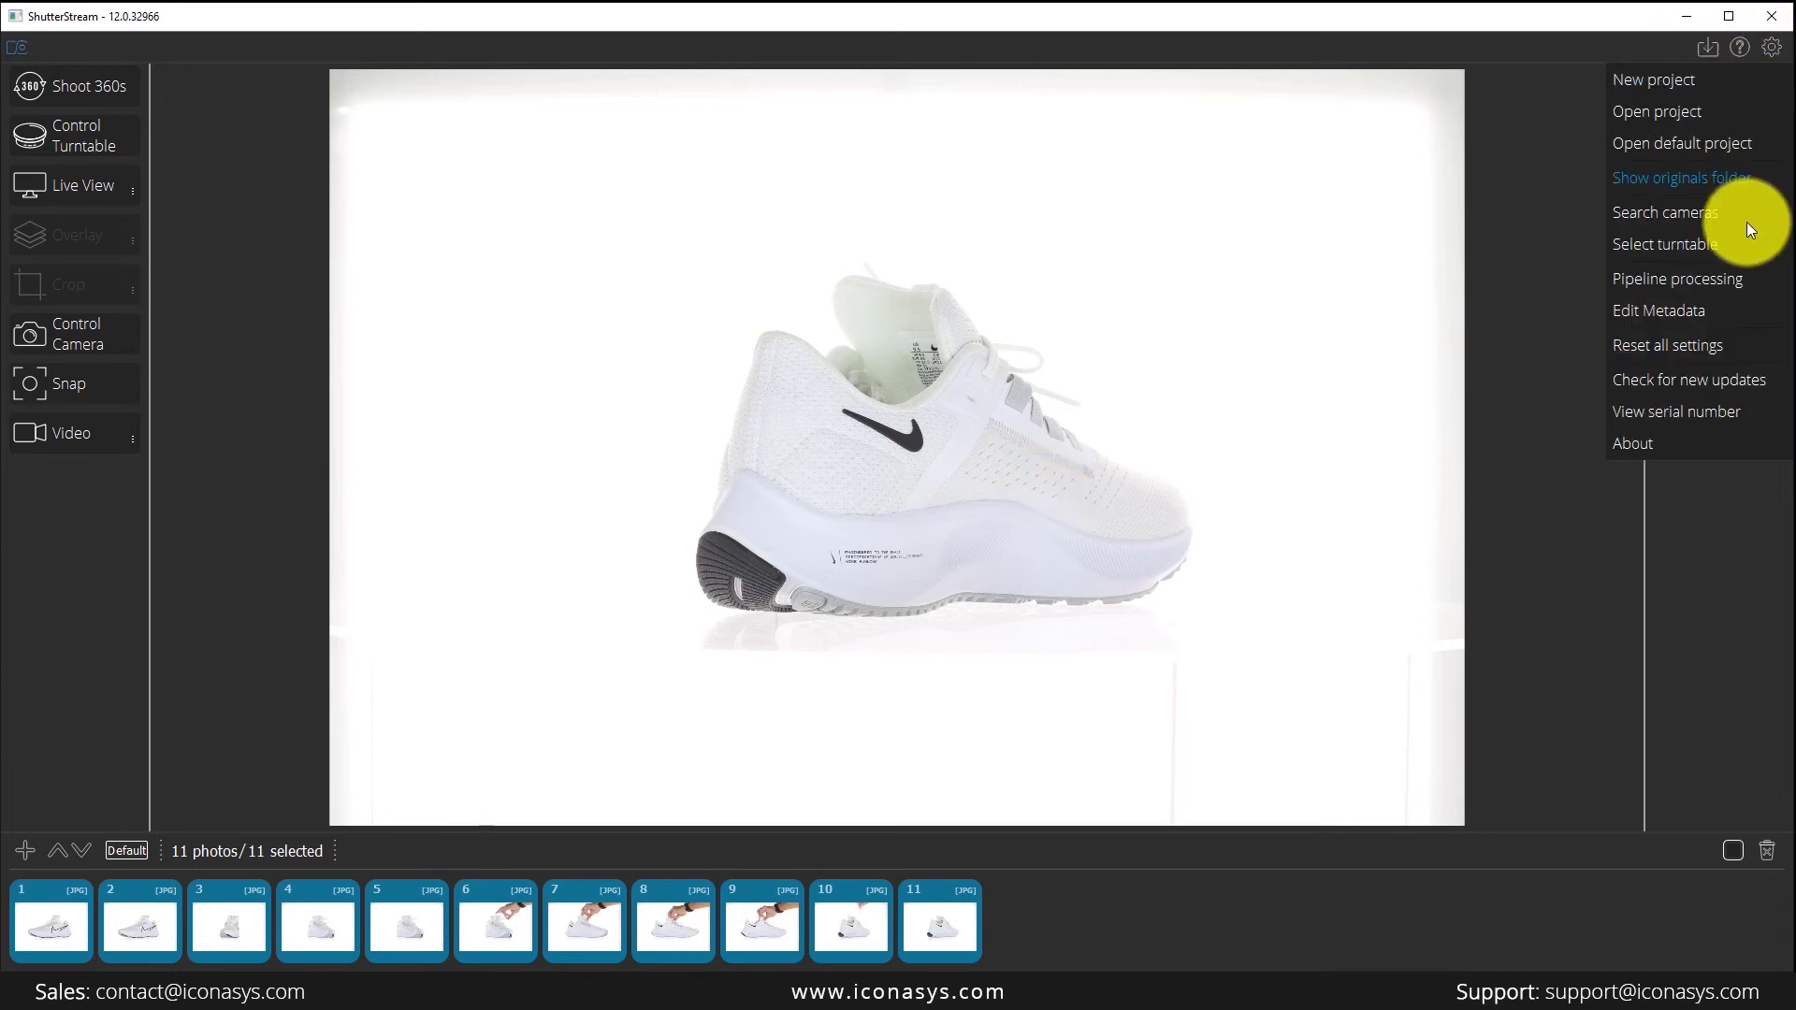
left_click(1660, 255)
scroll(1222, 154, "down", 2)
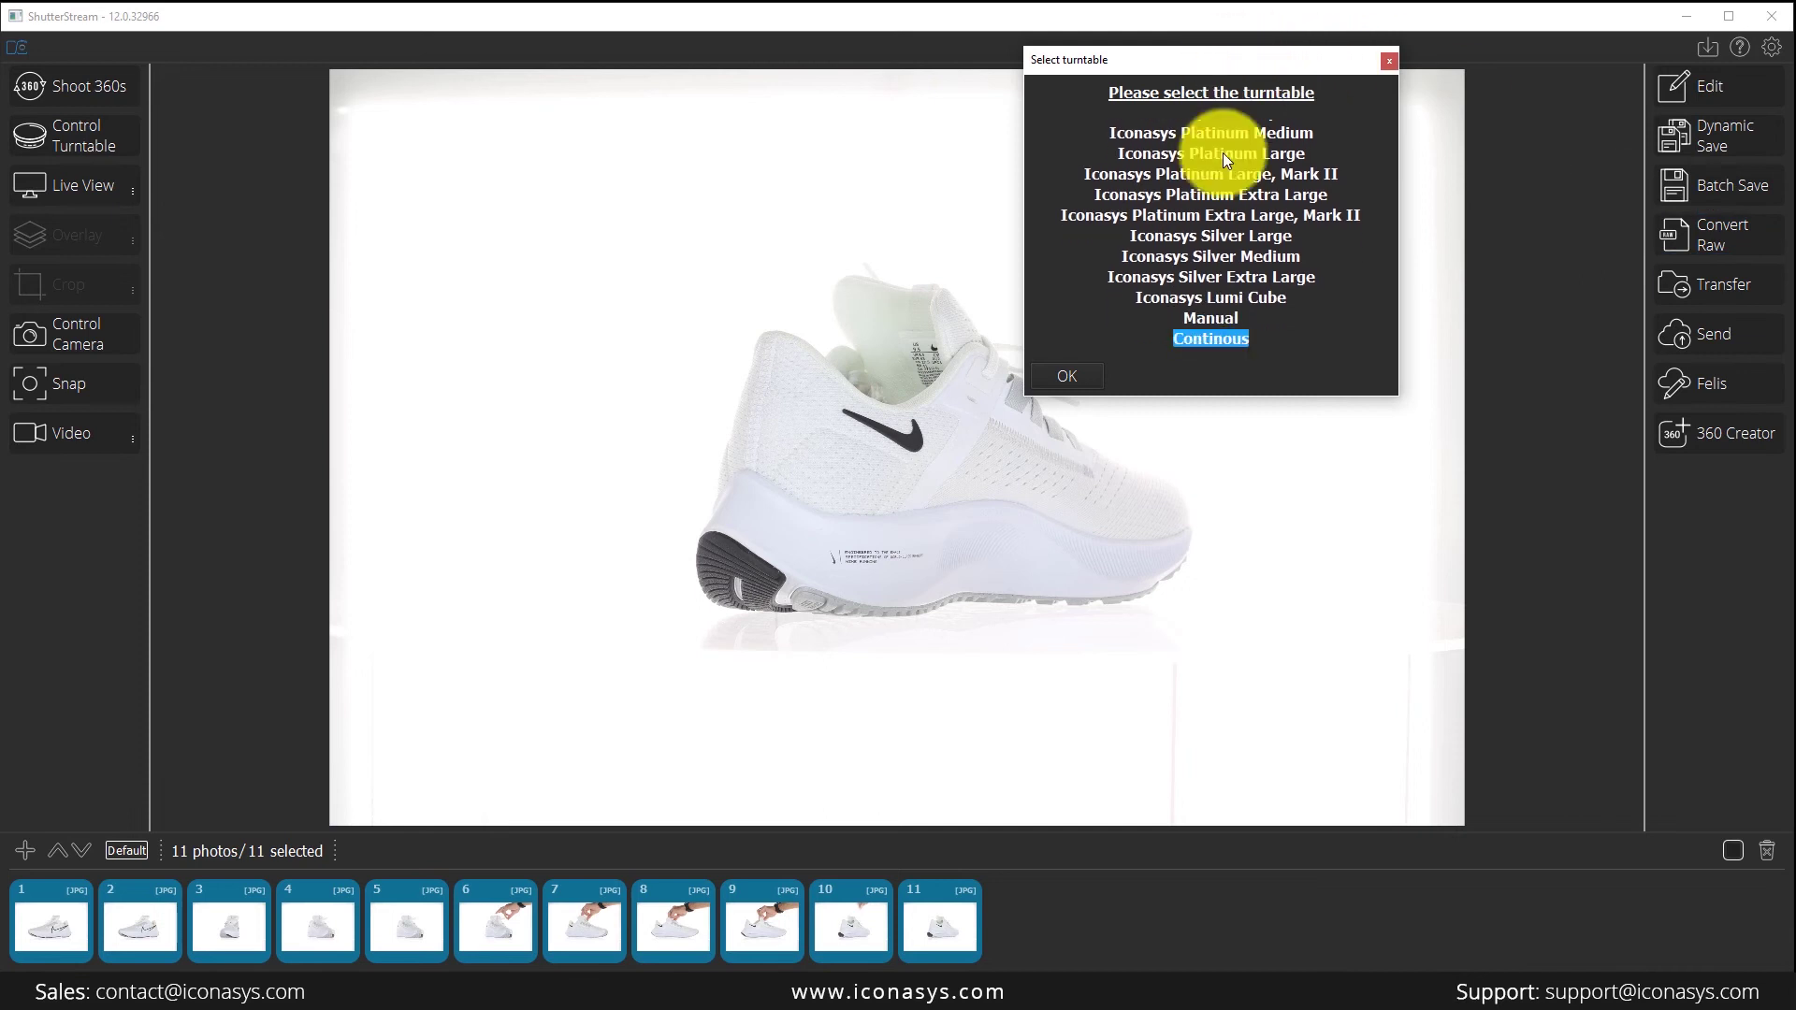
scroll(1231, 338, "up", 3)
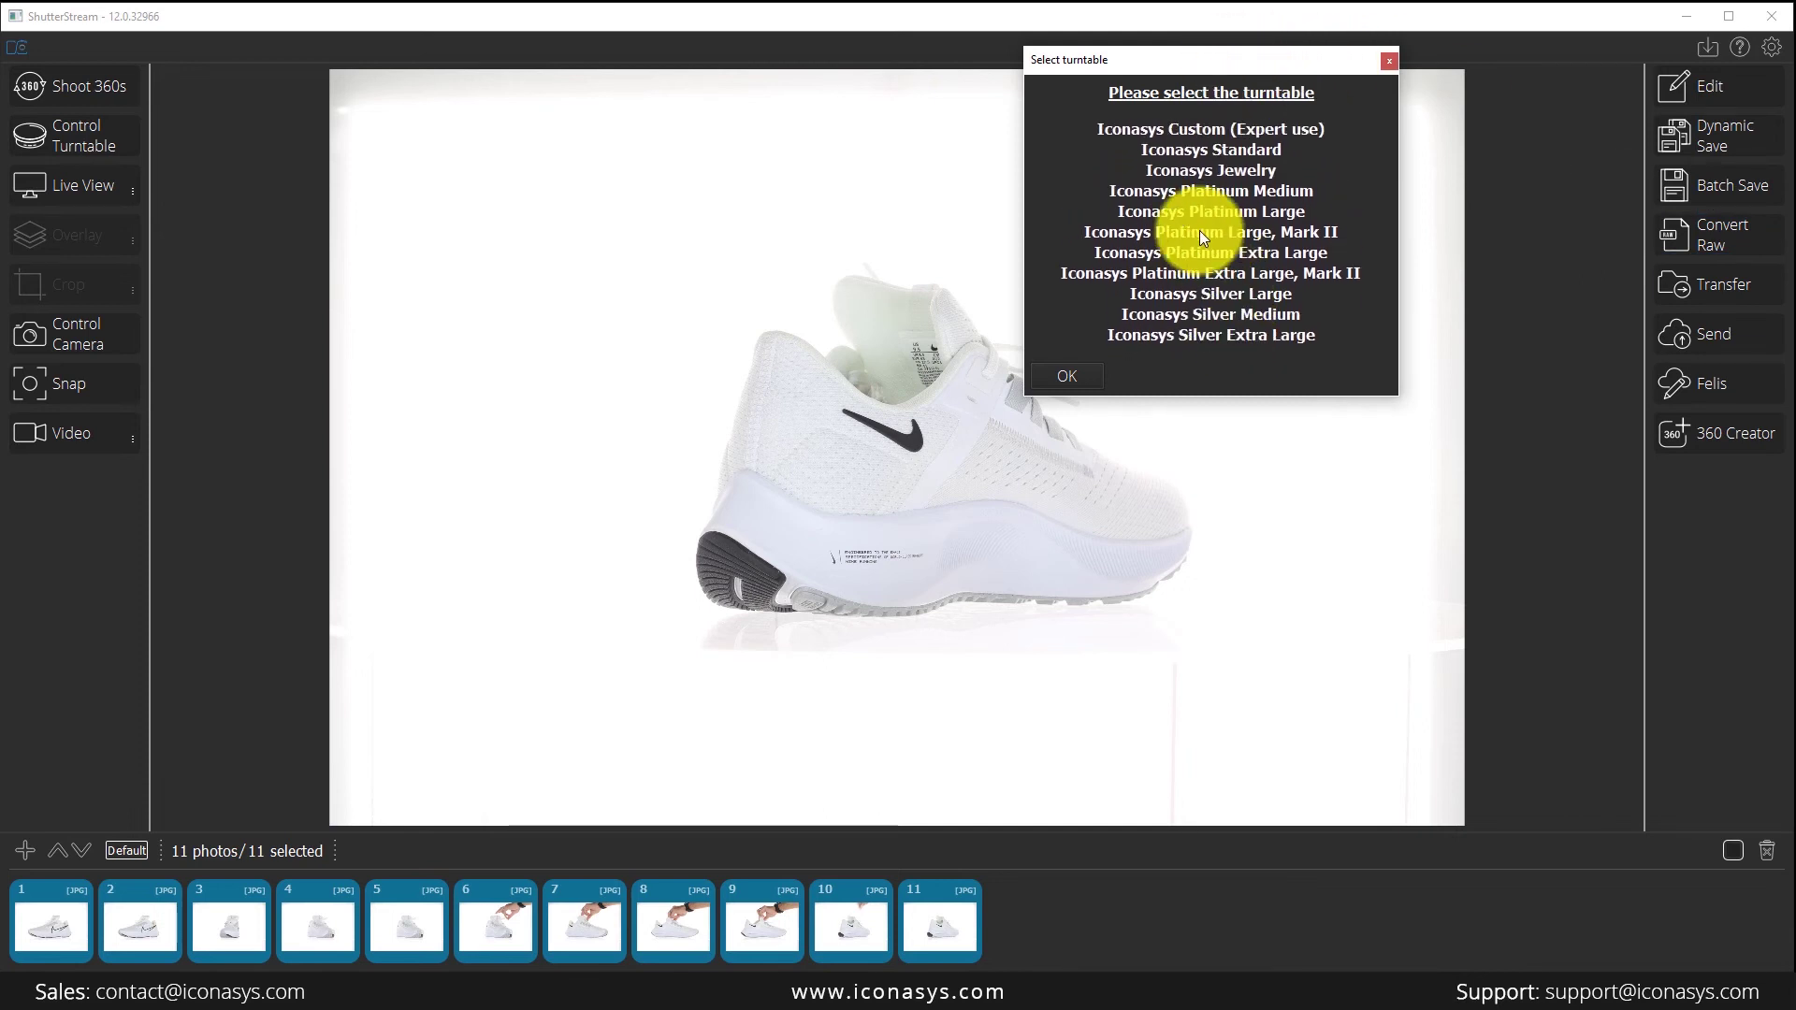
scroll(1200, 231, "down", 3)
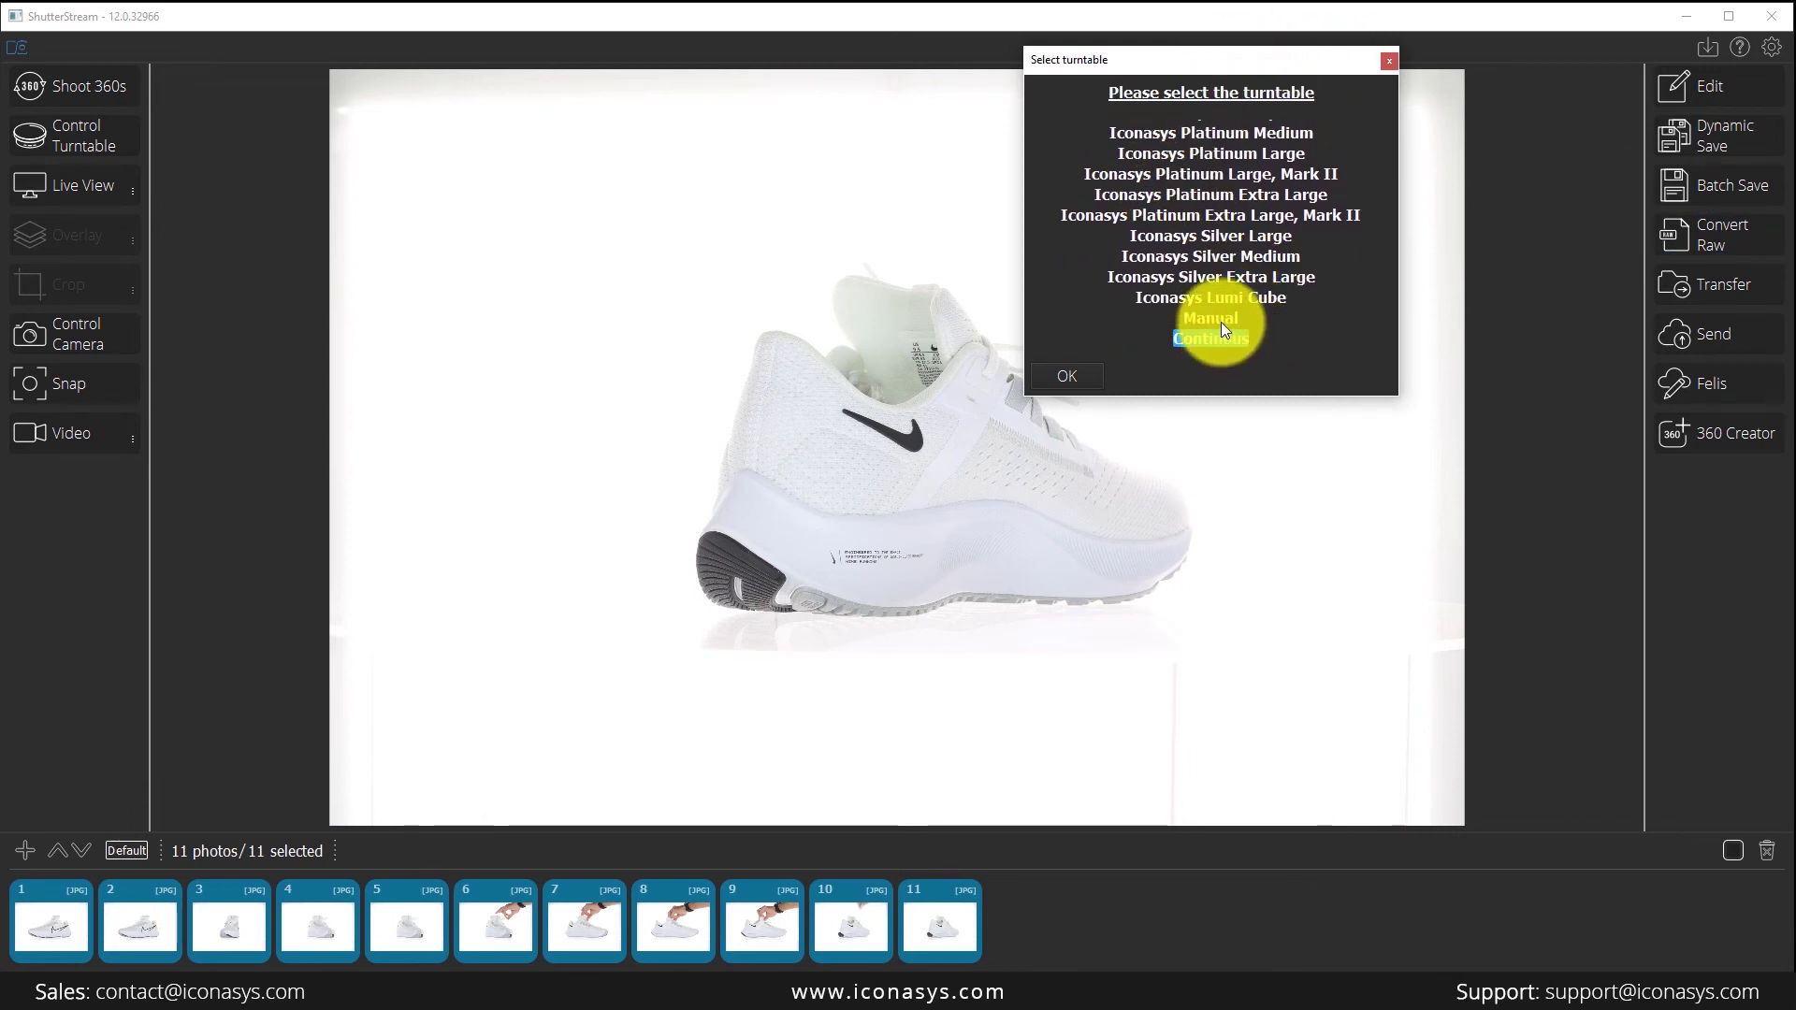
scroll(1294, 201, "up", 3)
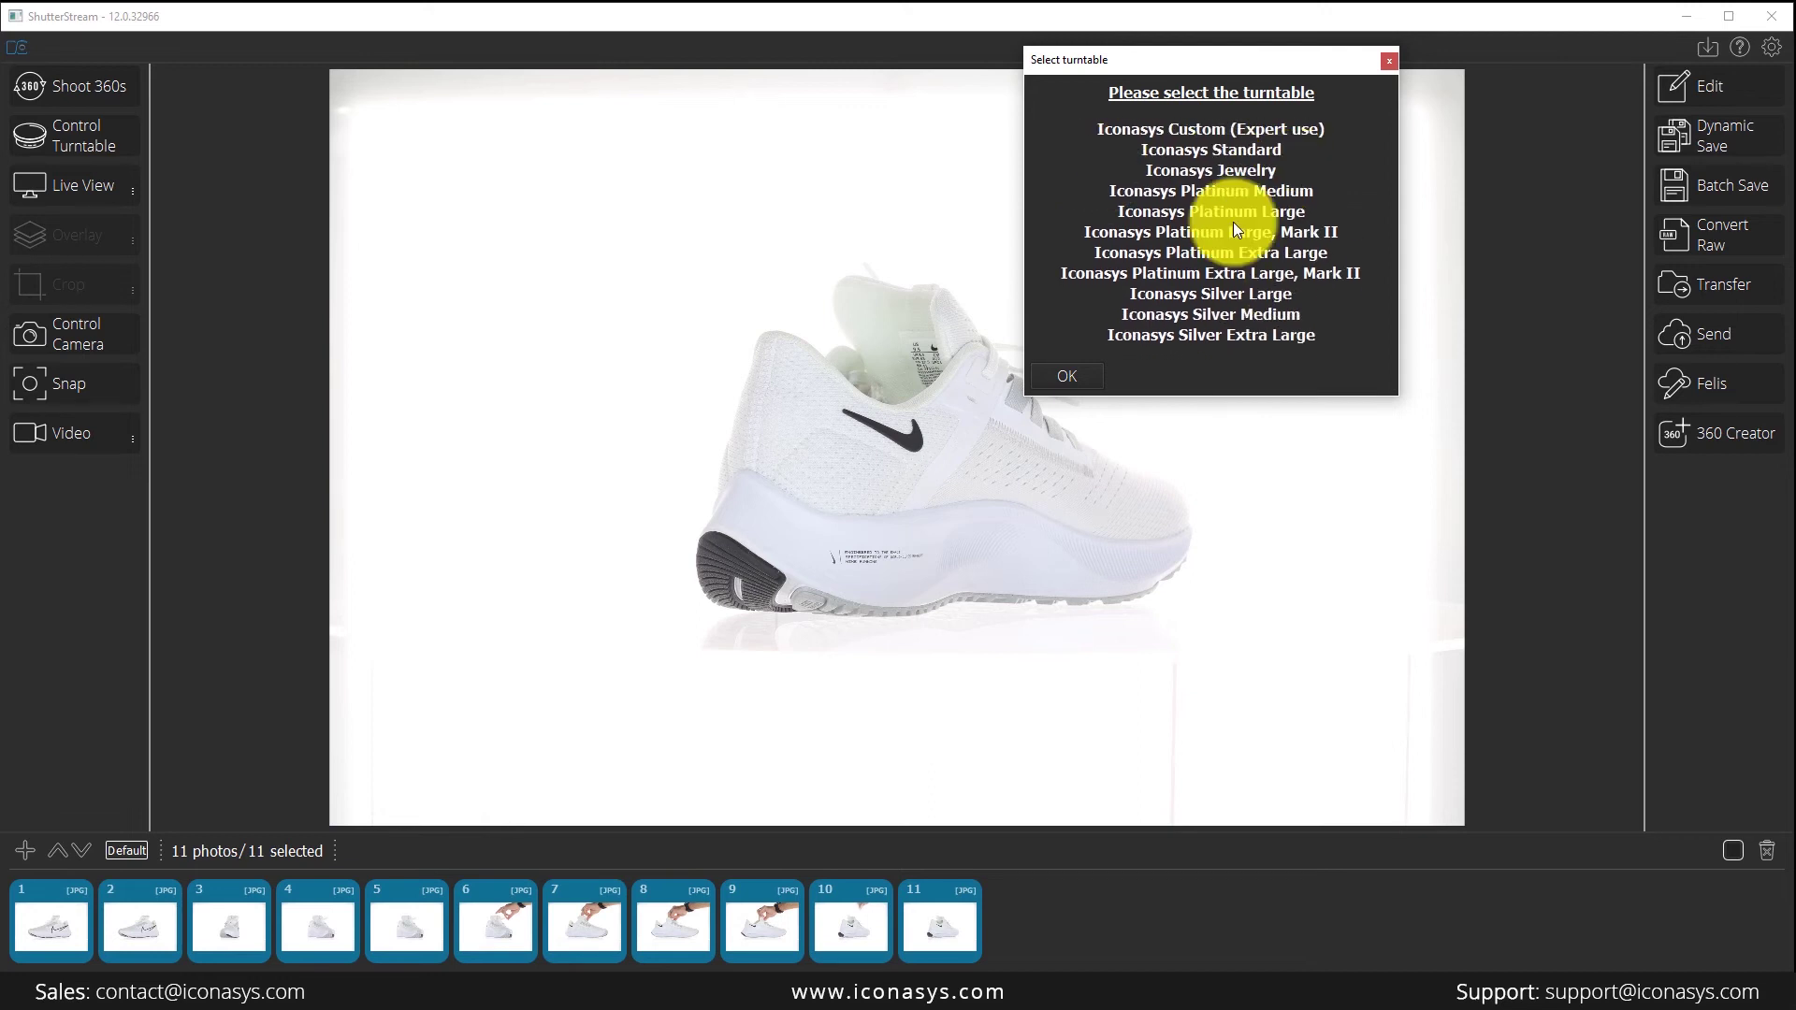
left_click(1261, 316)
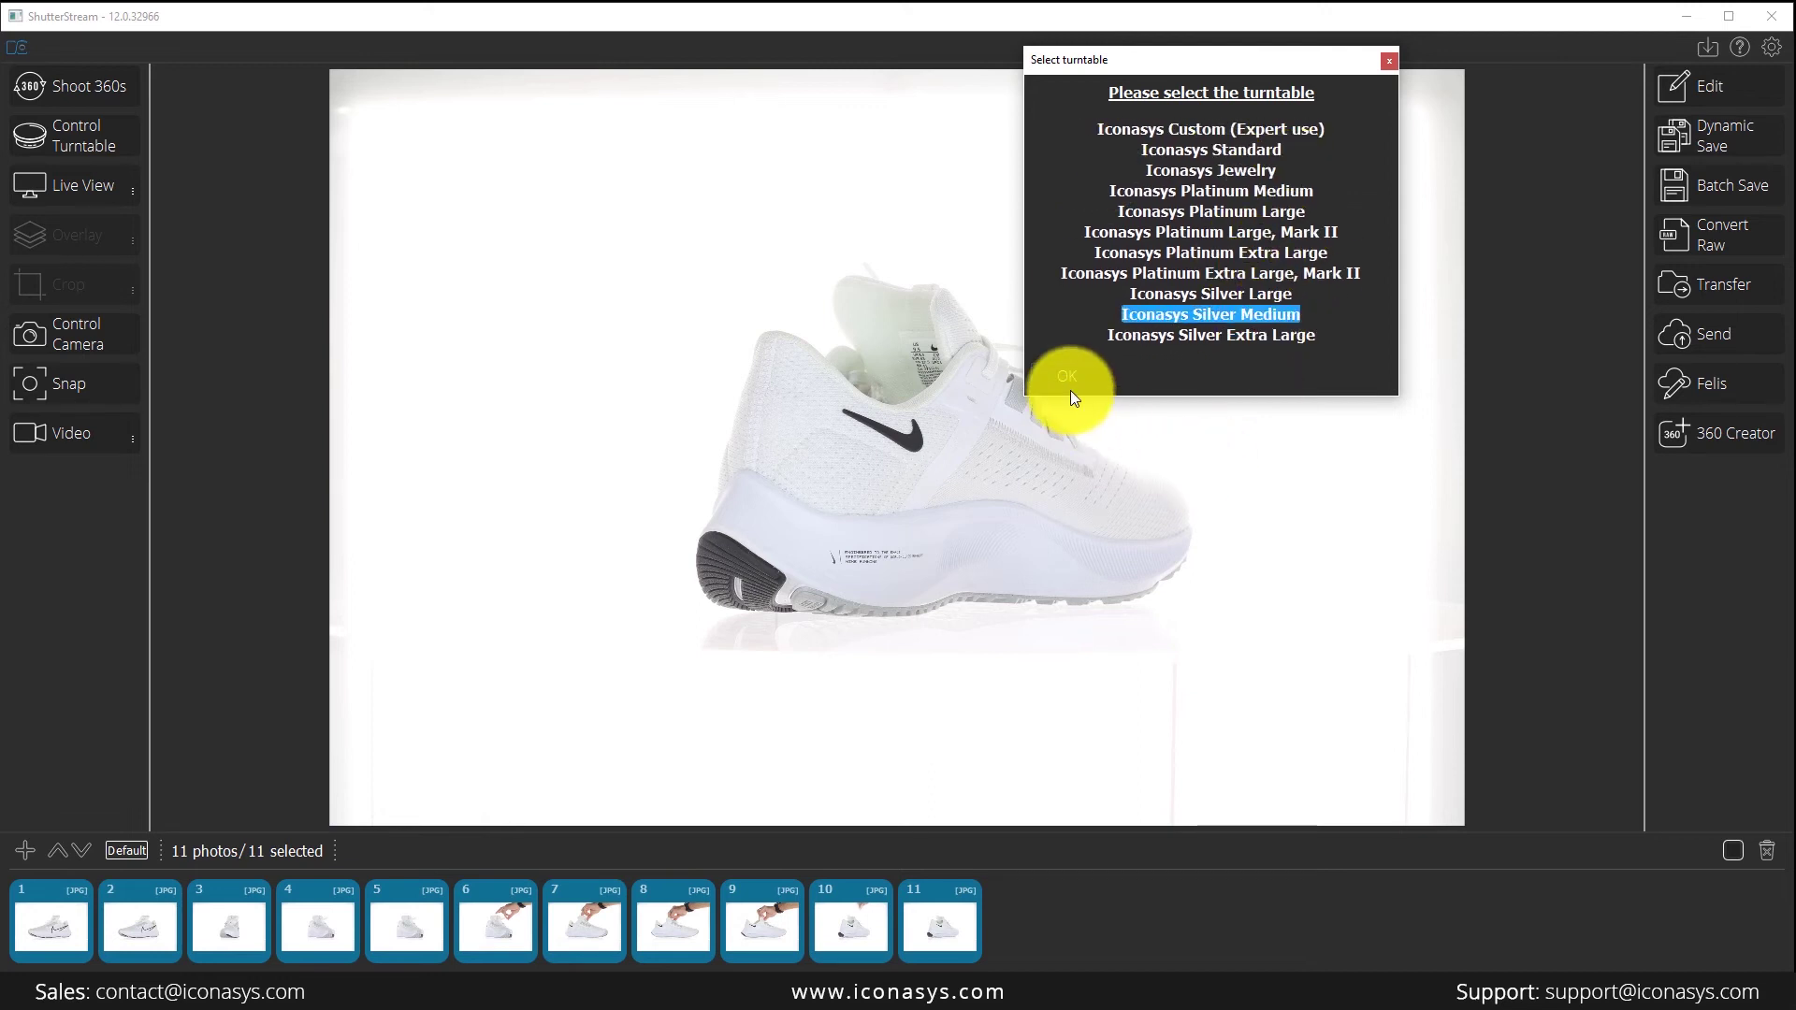
left_click(1074, 380)
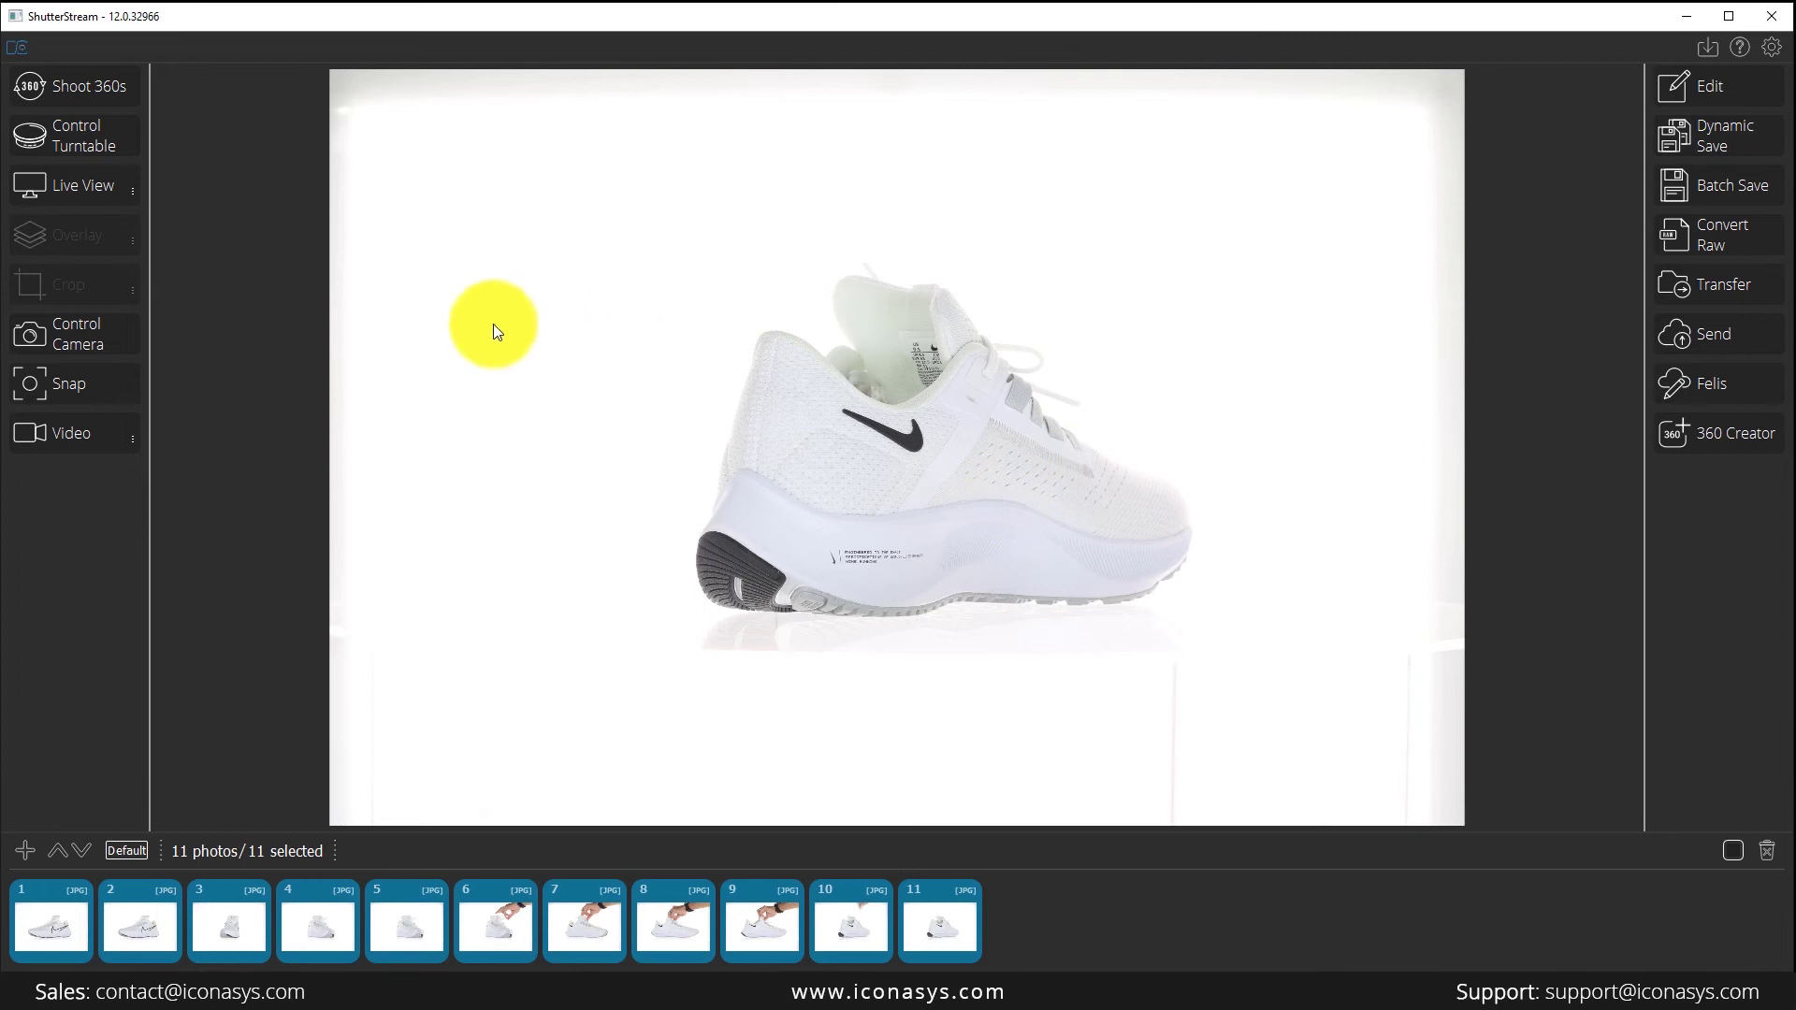
Step: Open Shoot 360s and the turntable controls, and turn on Live View with grid
left_click(77, 88)
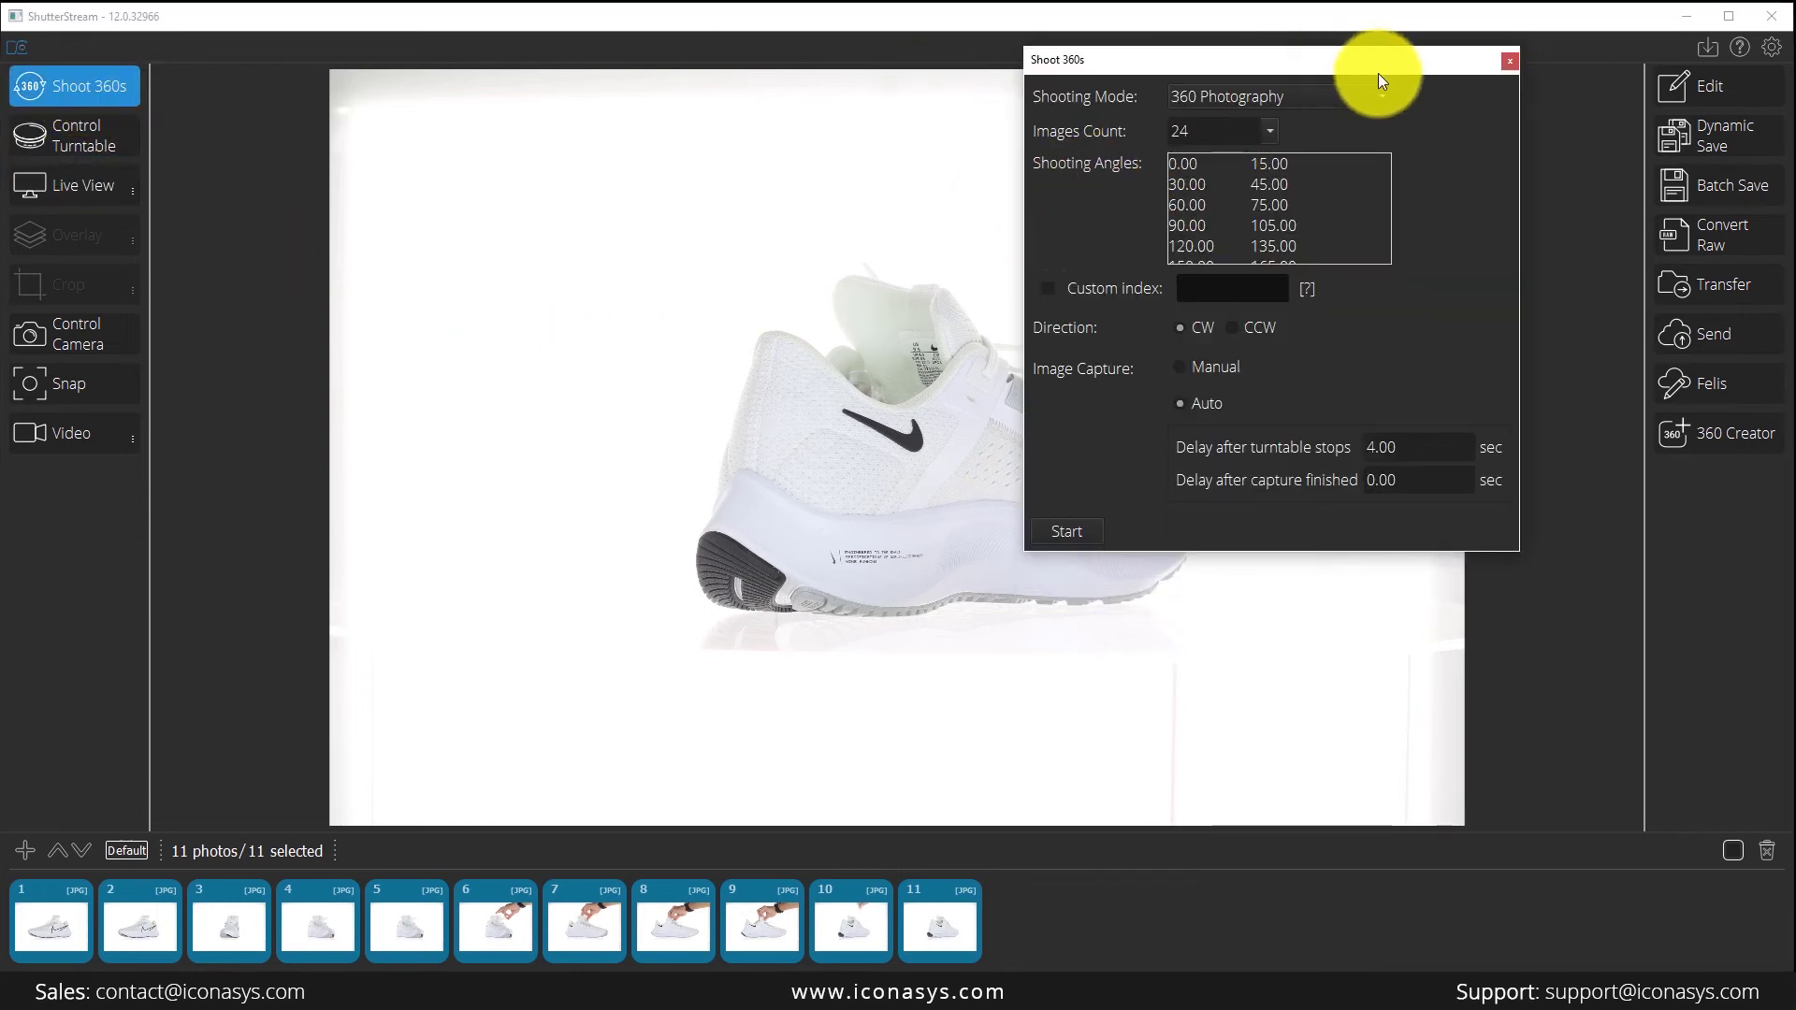
left_click(107, 152)
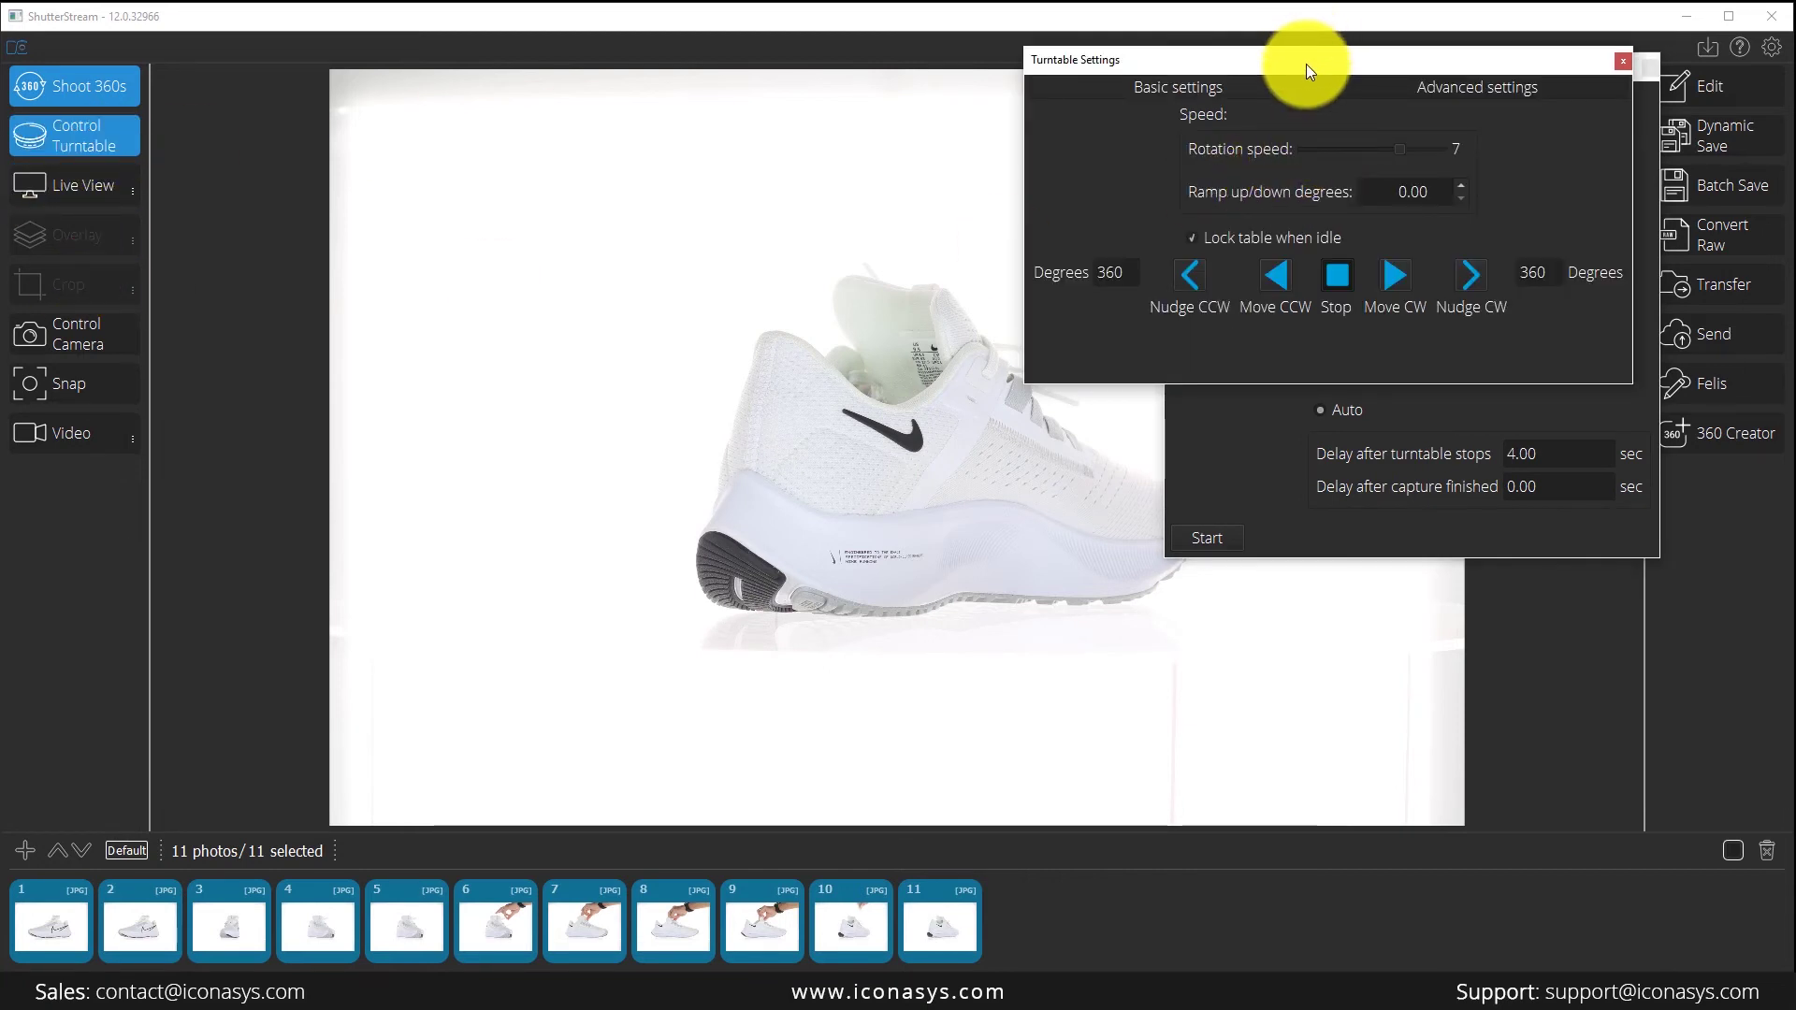
left_click_drag(1307, 64, 1447, 232)
left_click(91, 195)
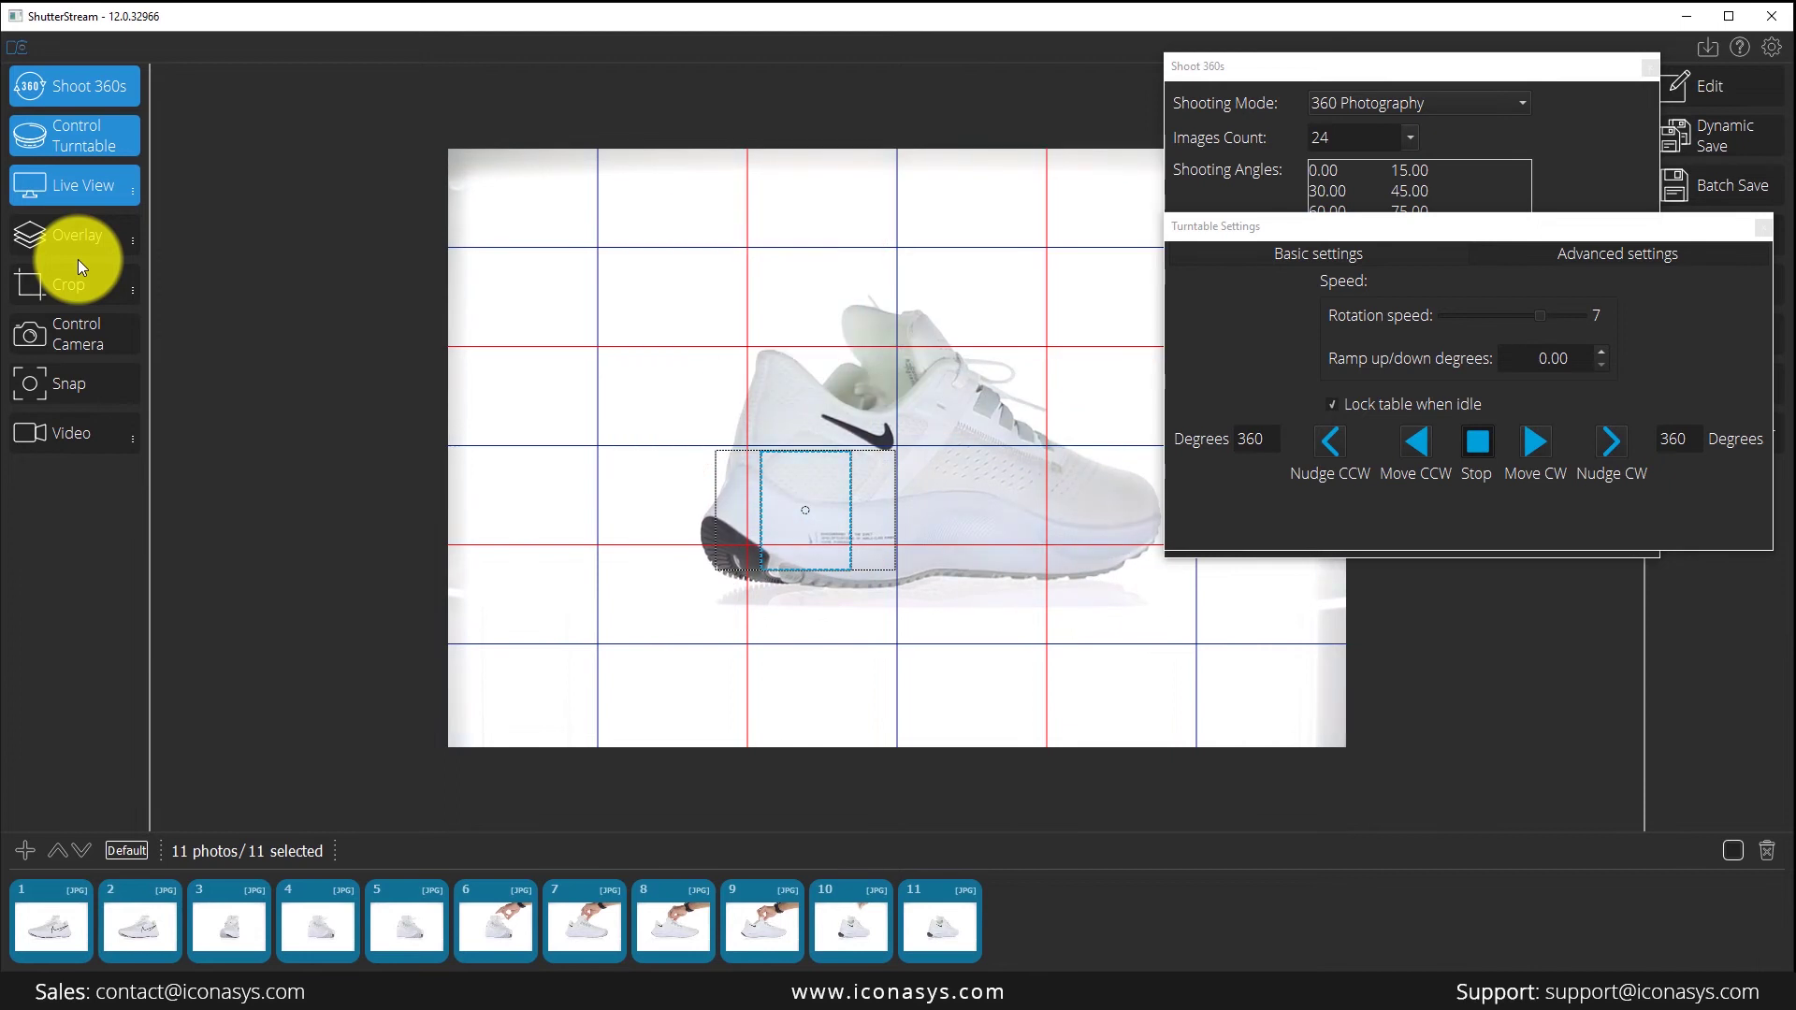
Step: Lower the turntable rotation speed from 9 to 7 and turn the sneaker to side profile
left_click_drag(1247, 228, 1332, 194)
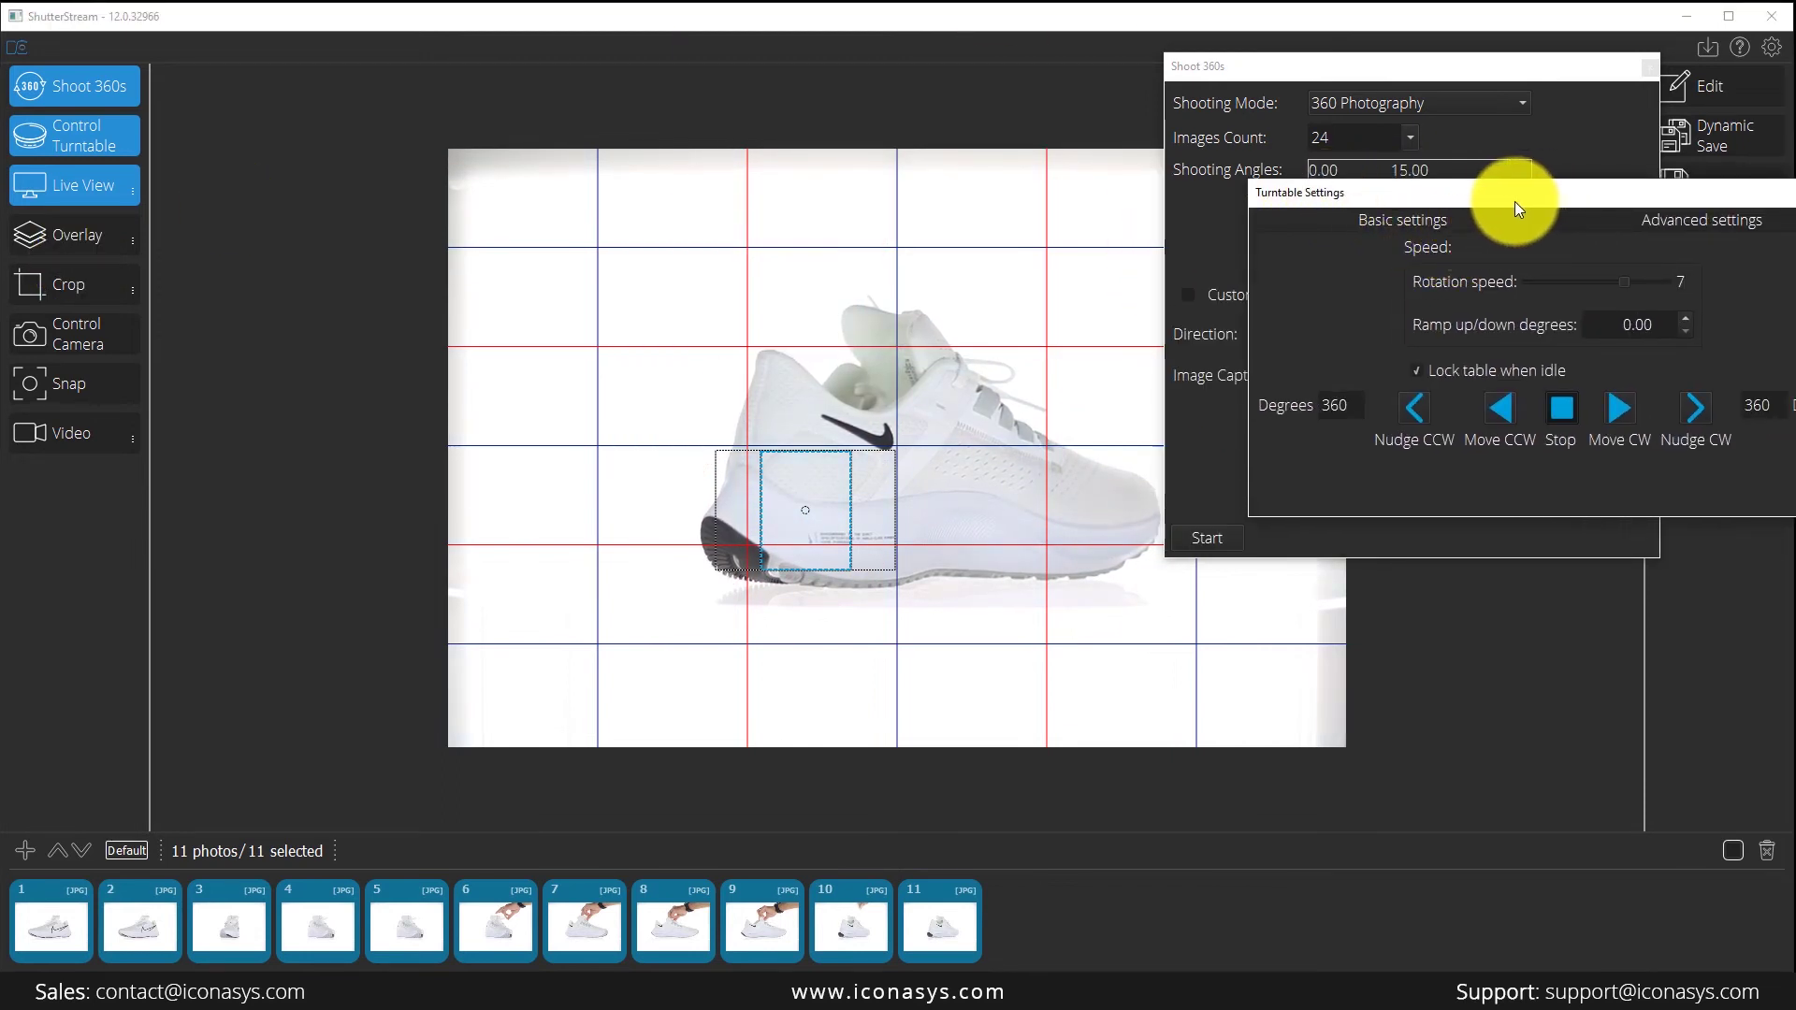
left_click_drag(1514, 201, 1400, 221)
left_click_drag(1499, 293, 1485, 296)
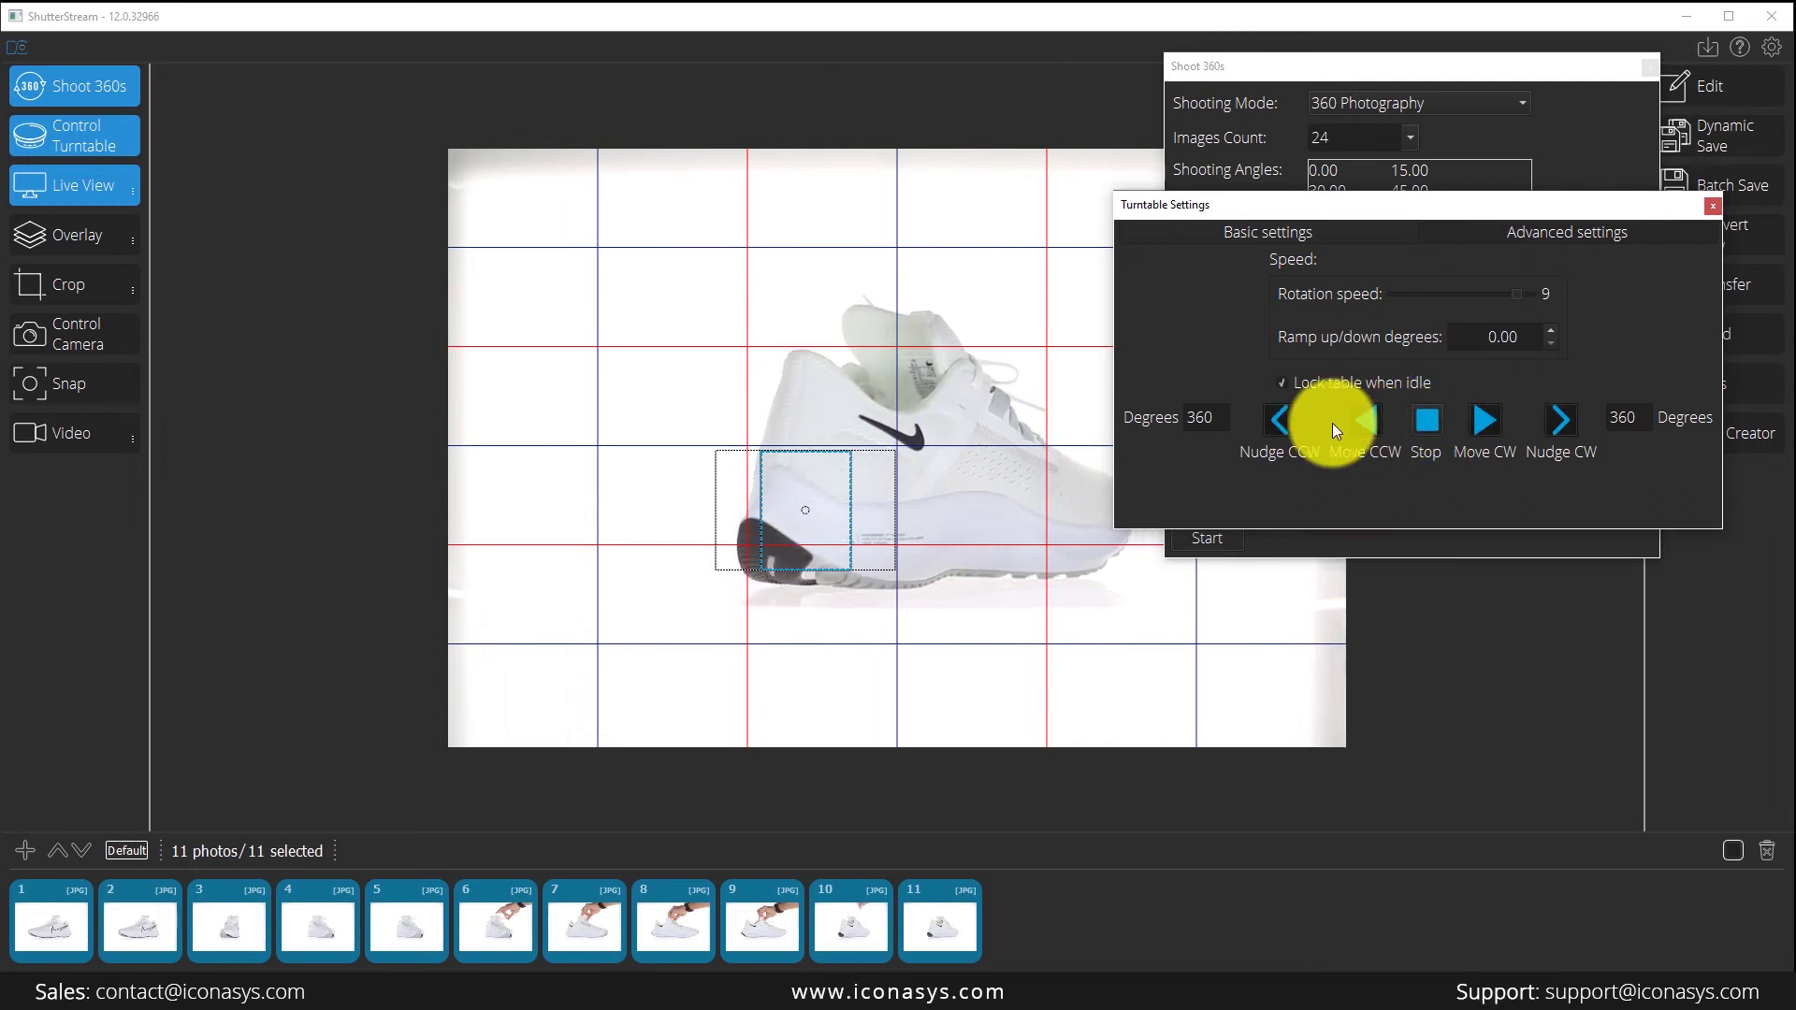
left_click_drag(1348, 199, 1506, 534)
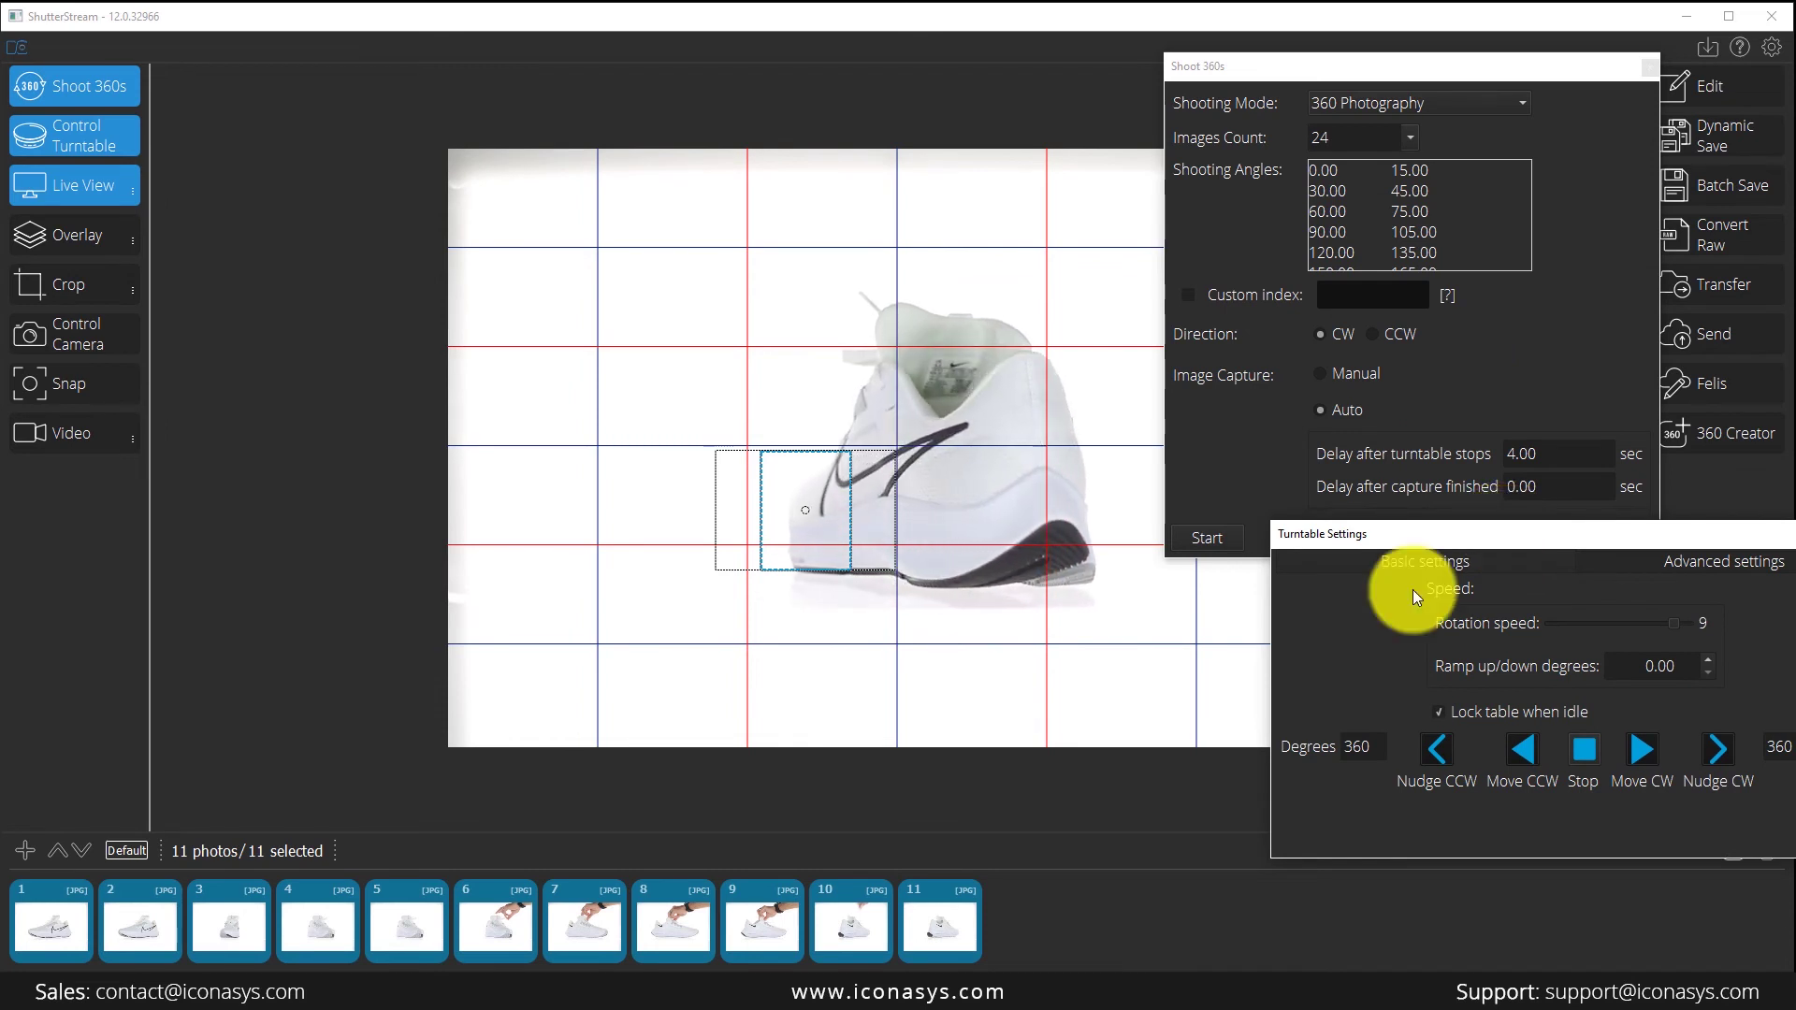
left_click(1584, 753)
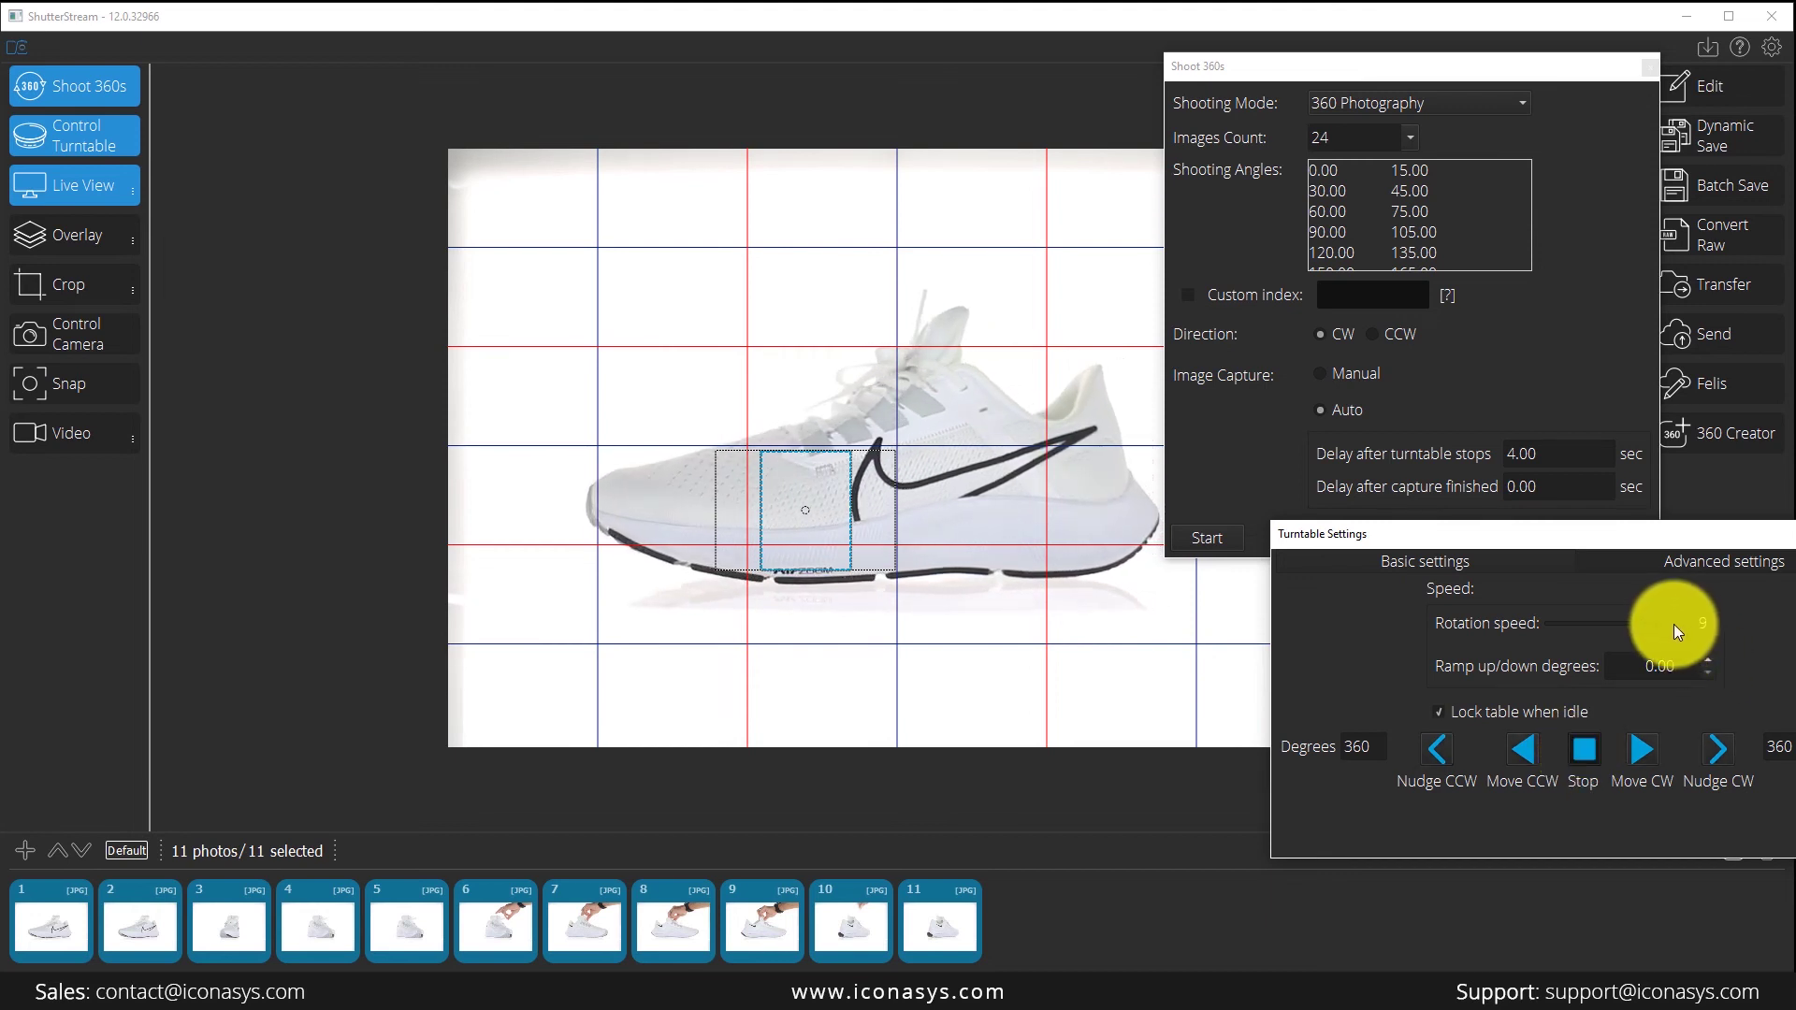
left_click_drag(1696, 544, 1413, 394)
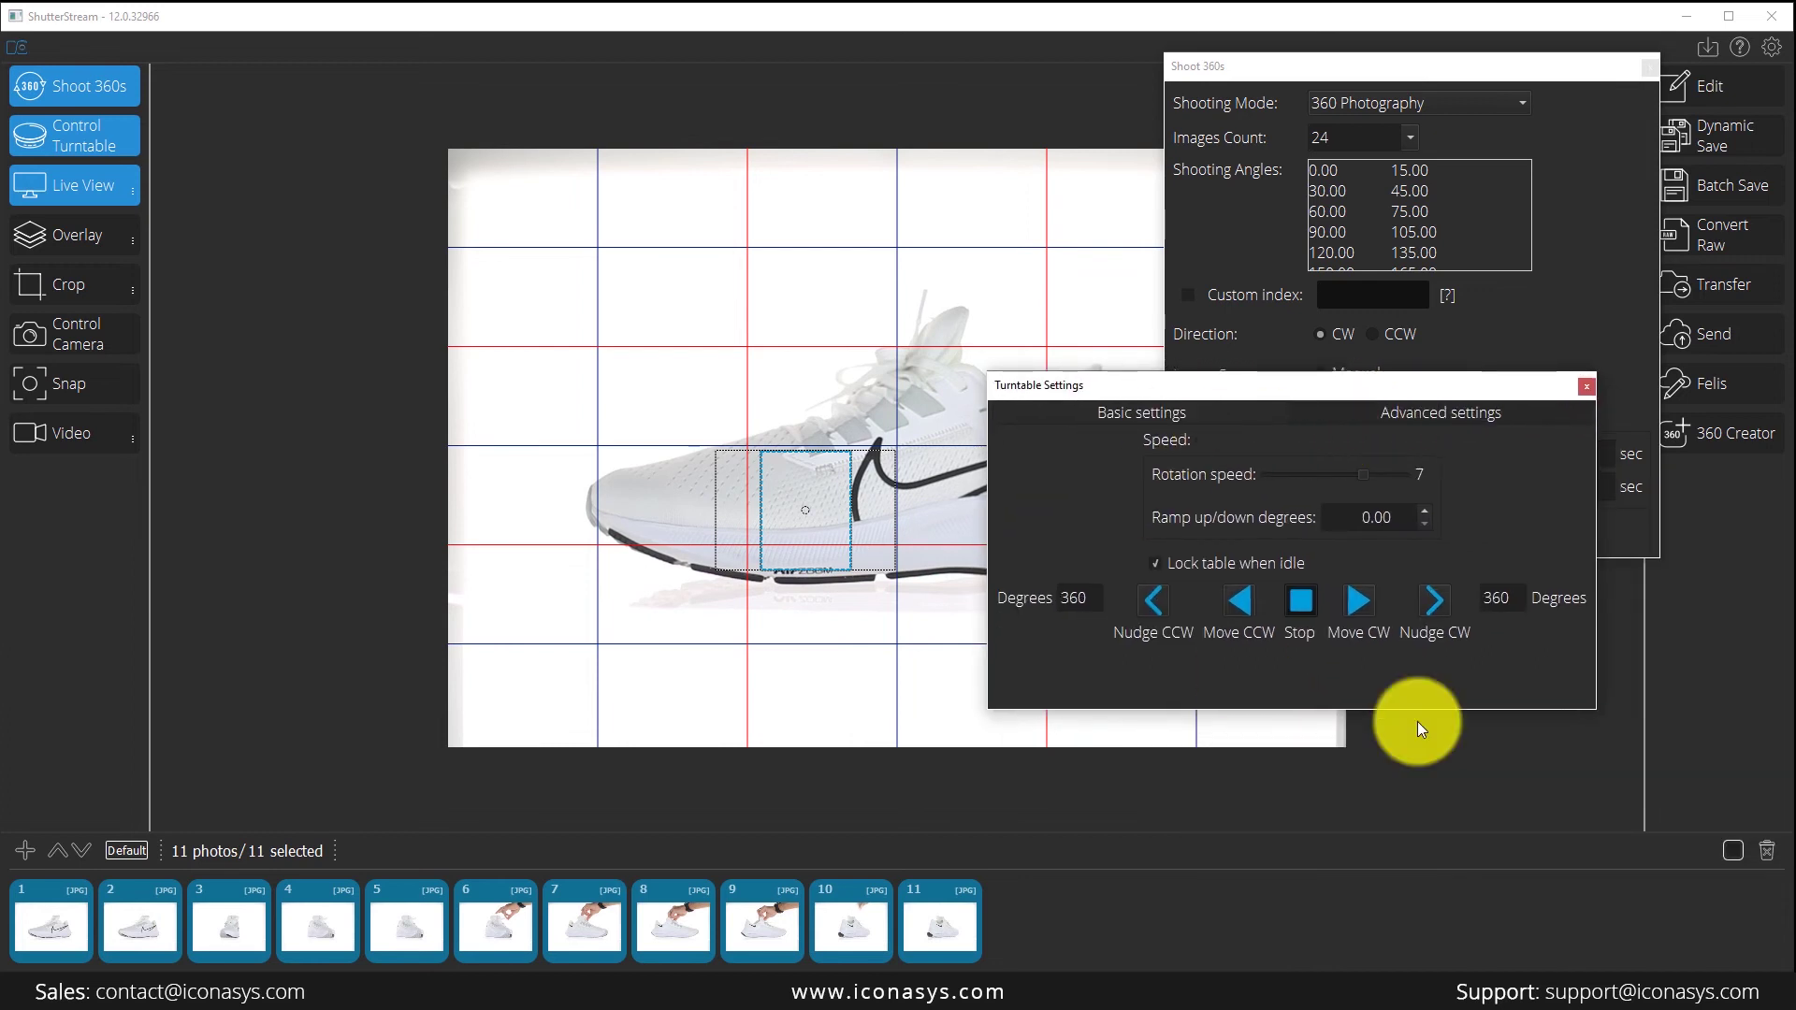
Step: Close the turntable controls, set 36 images with a 4-second delay, and enable cropping
left_click(1588, 387)
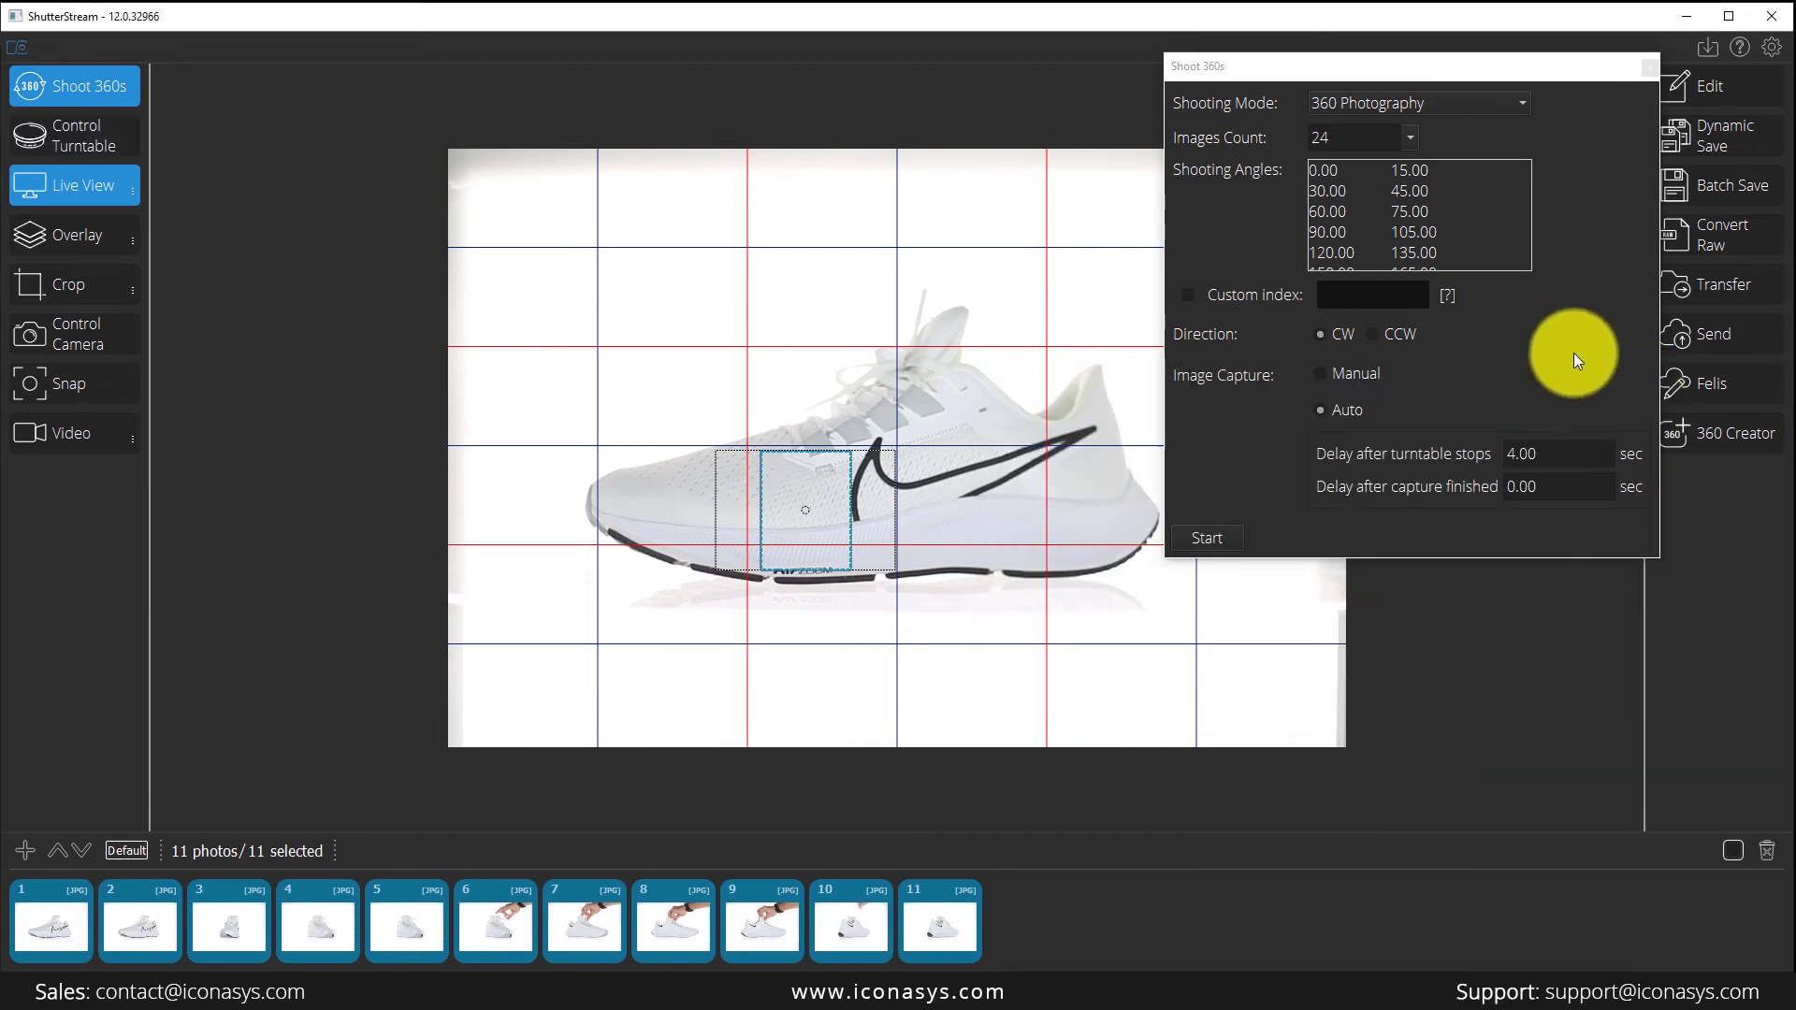
left_click(1409, 137)
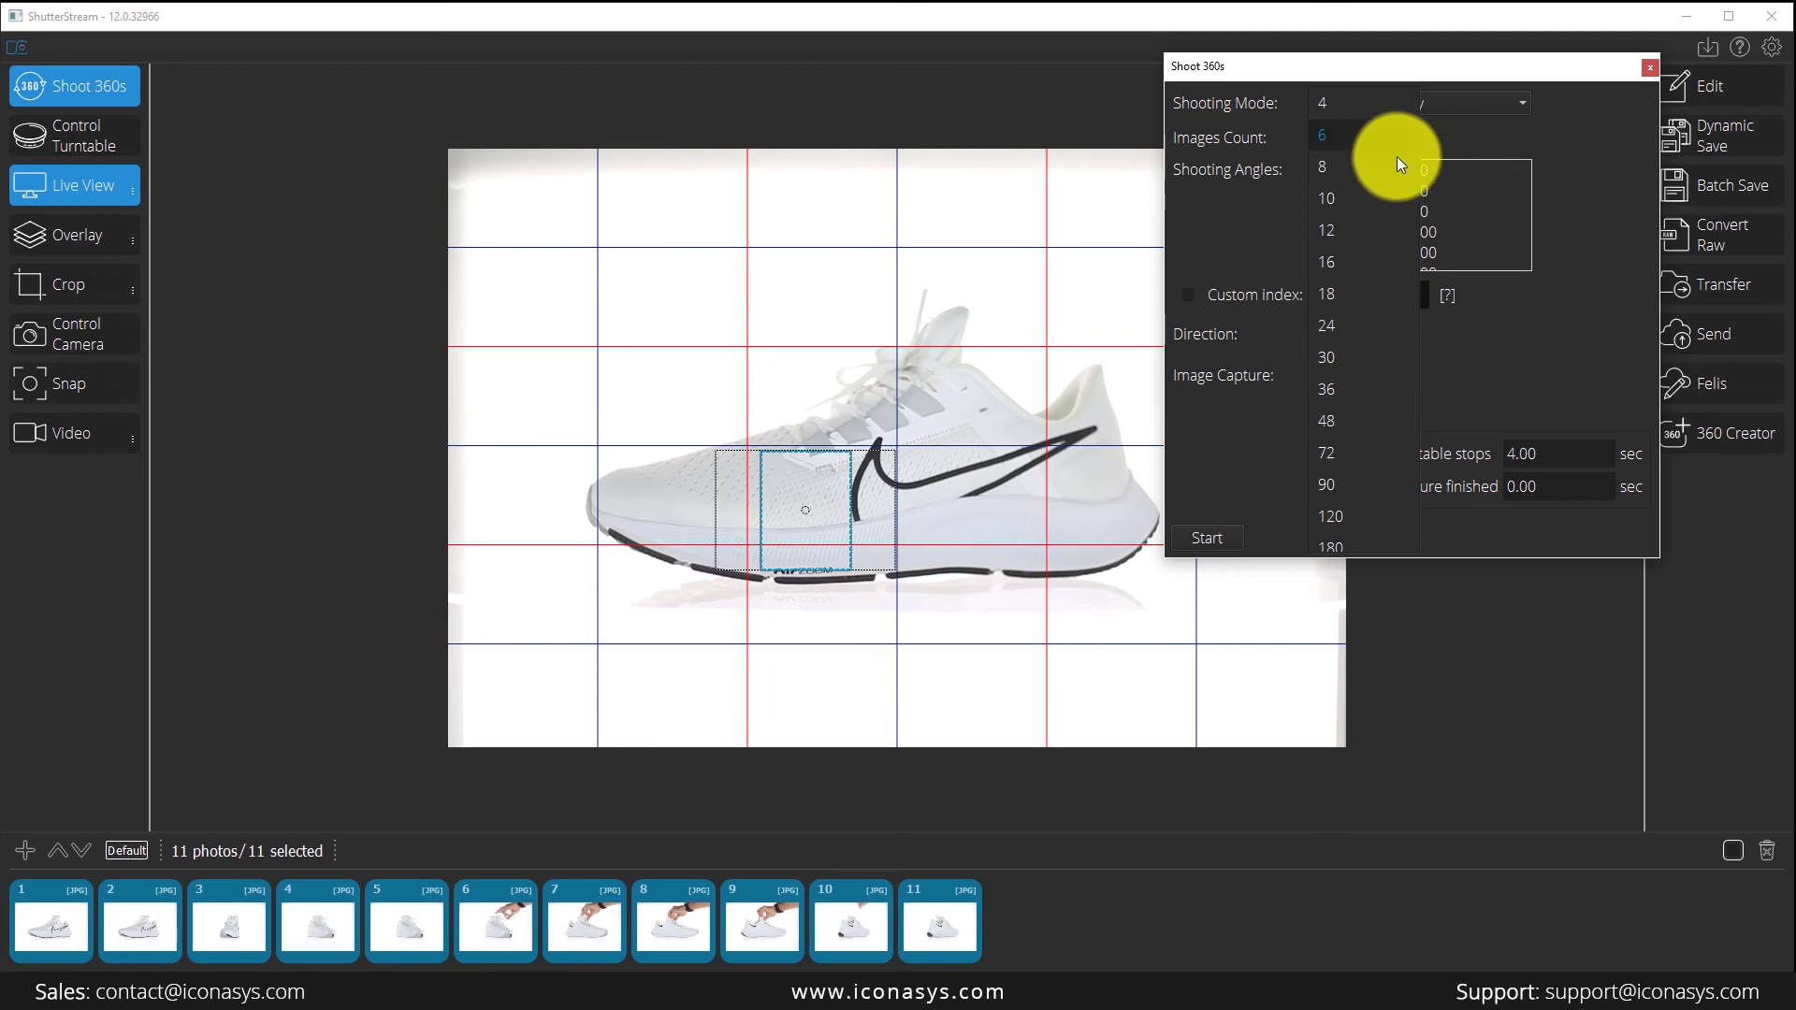
left_click(1374, 393)
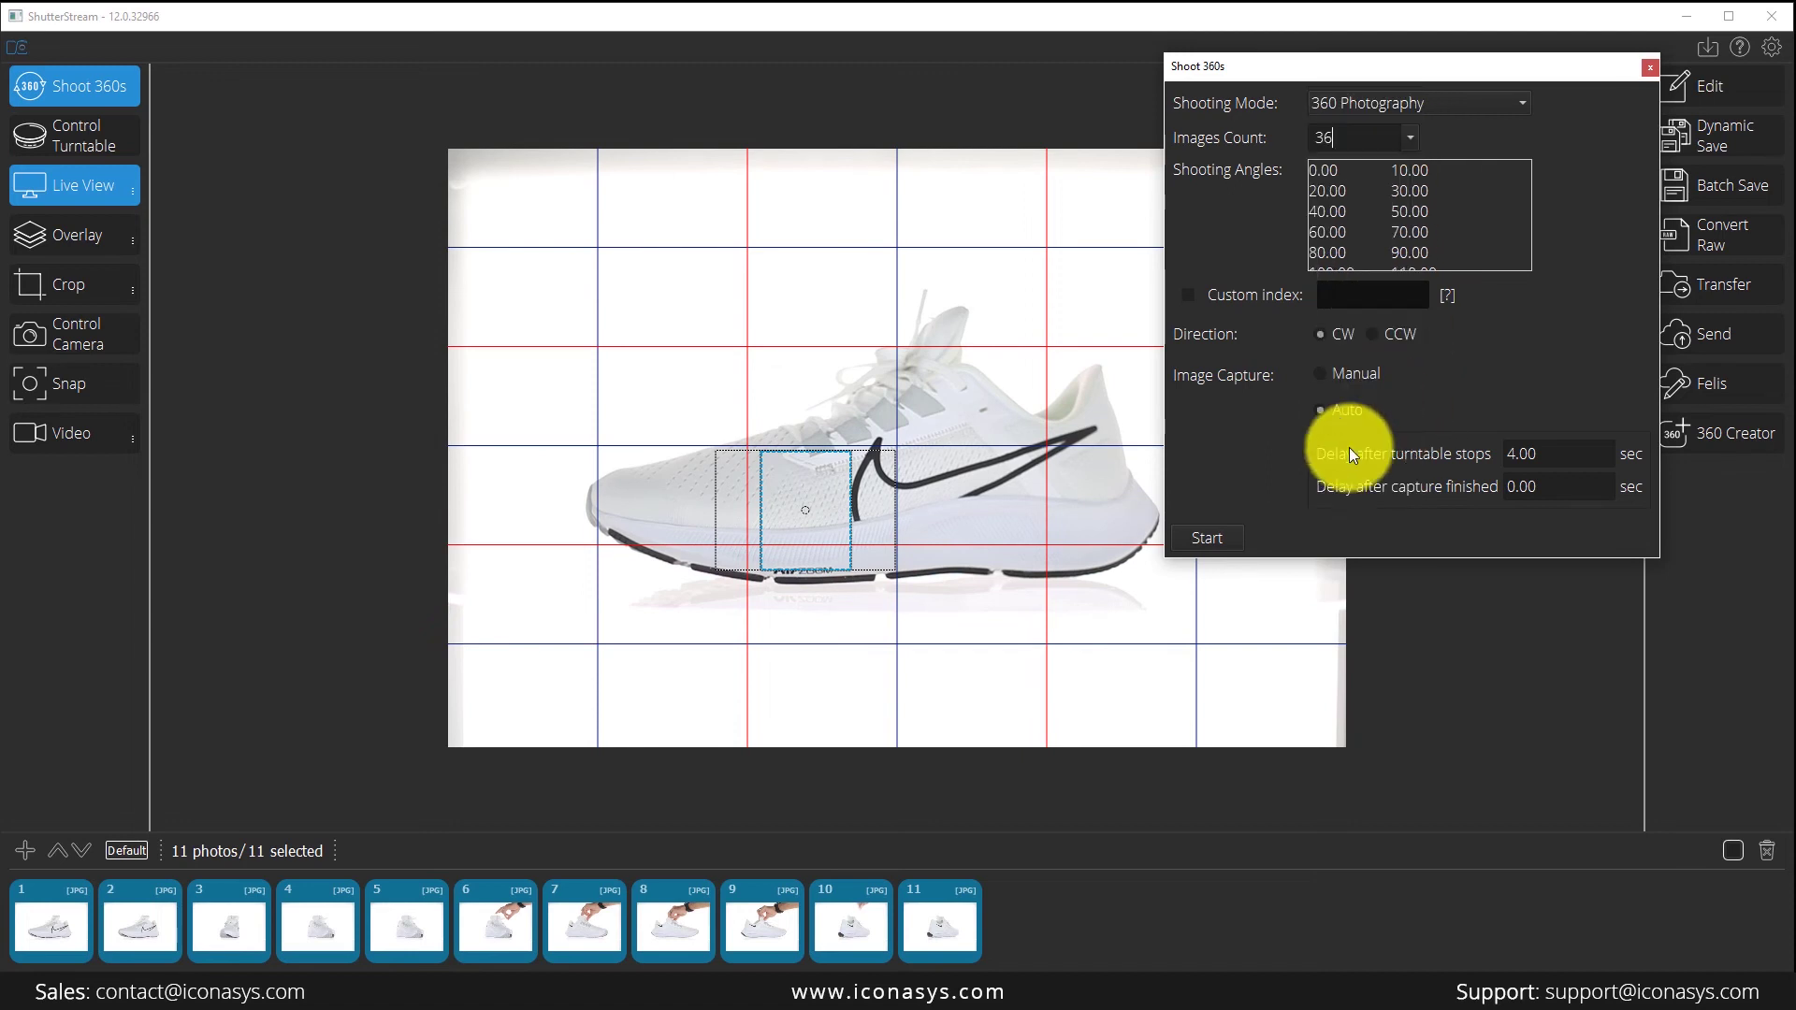
left_click(1410, 139)
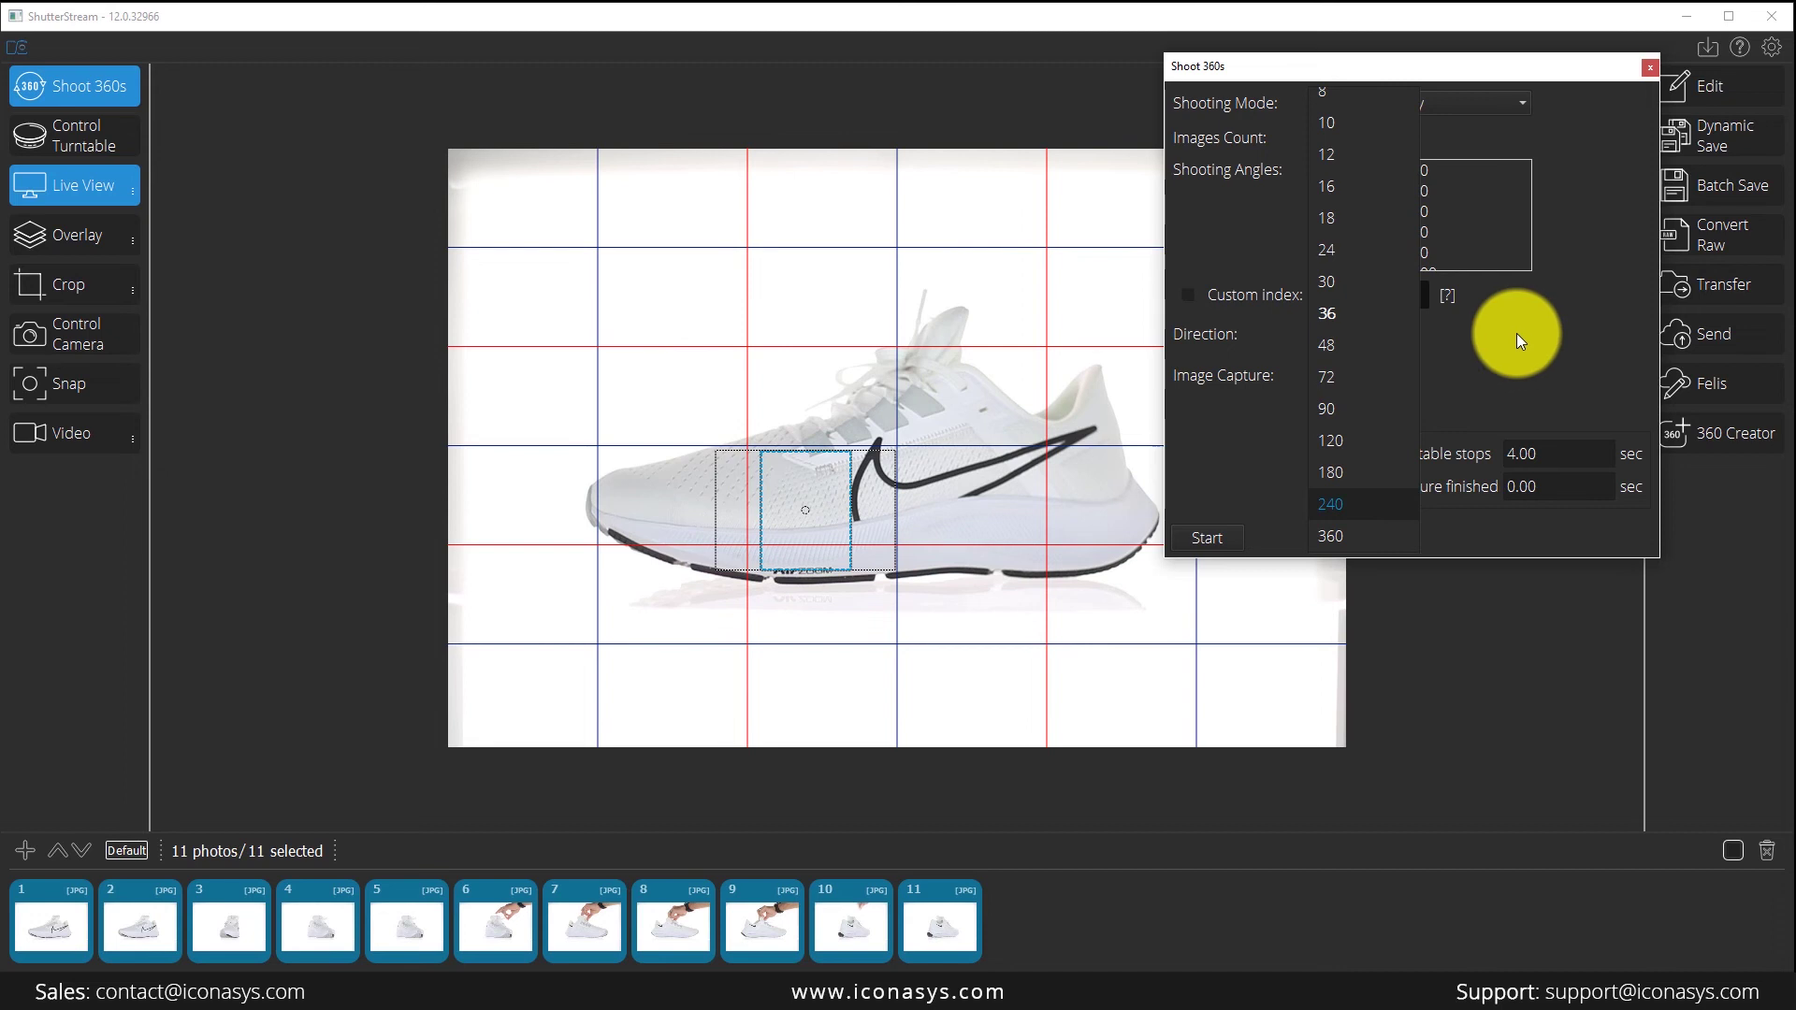
left_click(1352, 537)
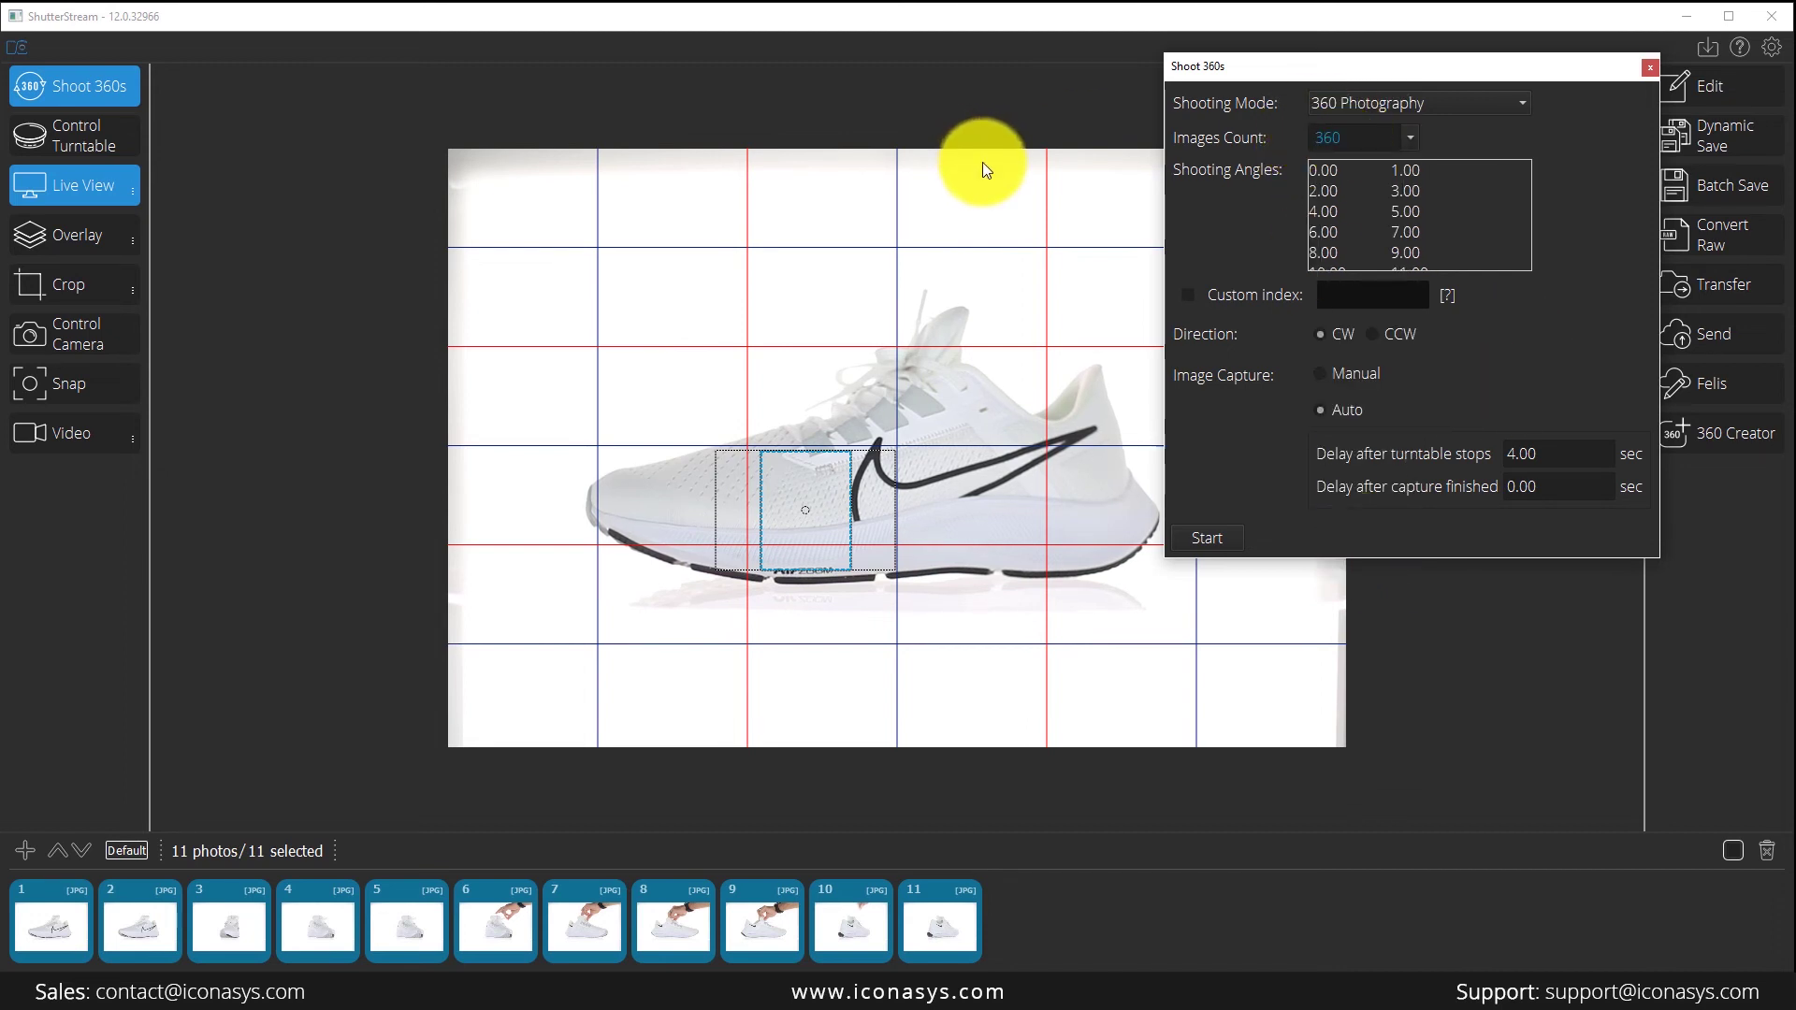
type("8400")
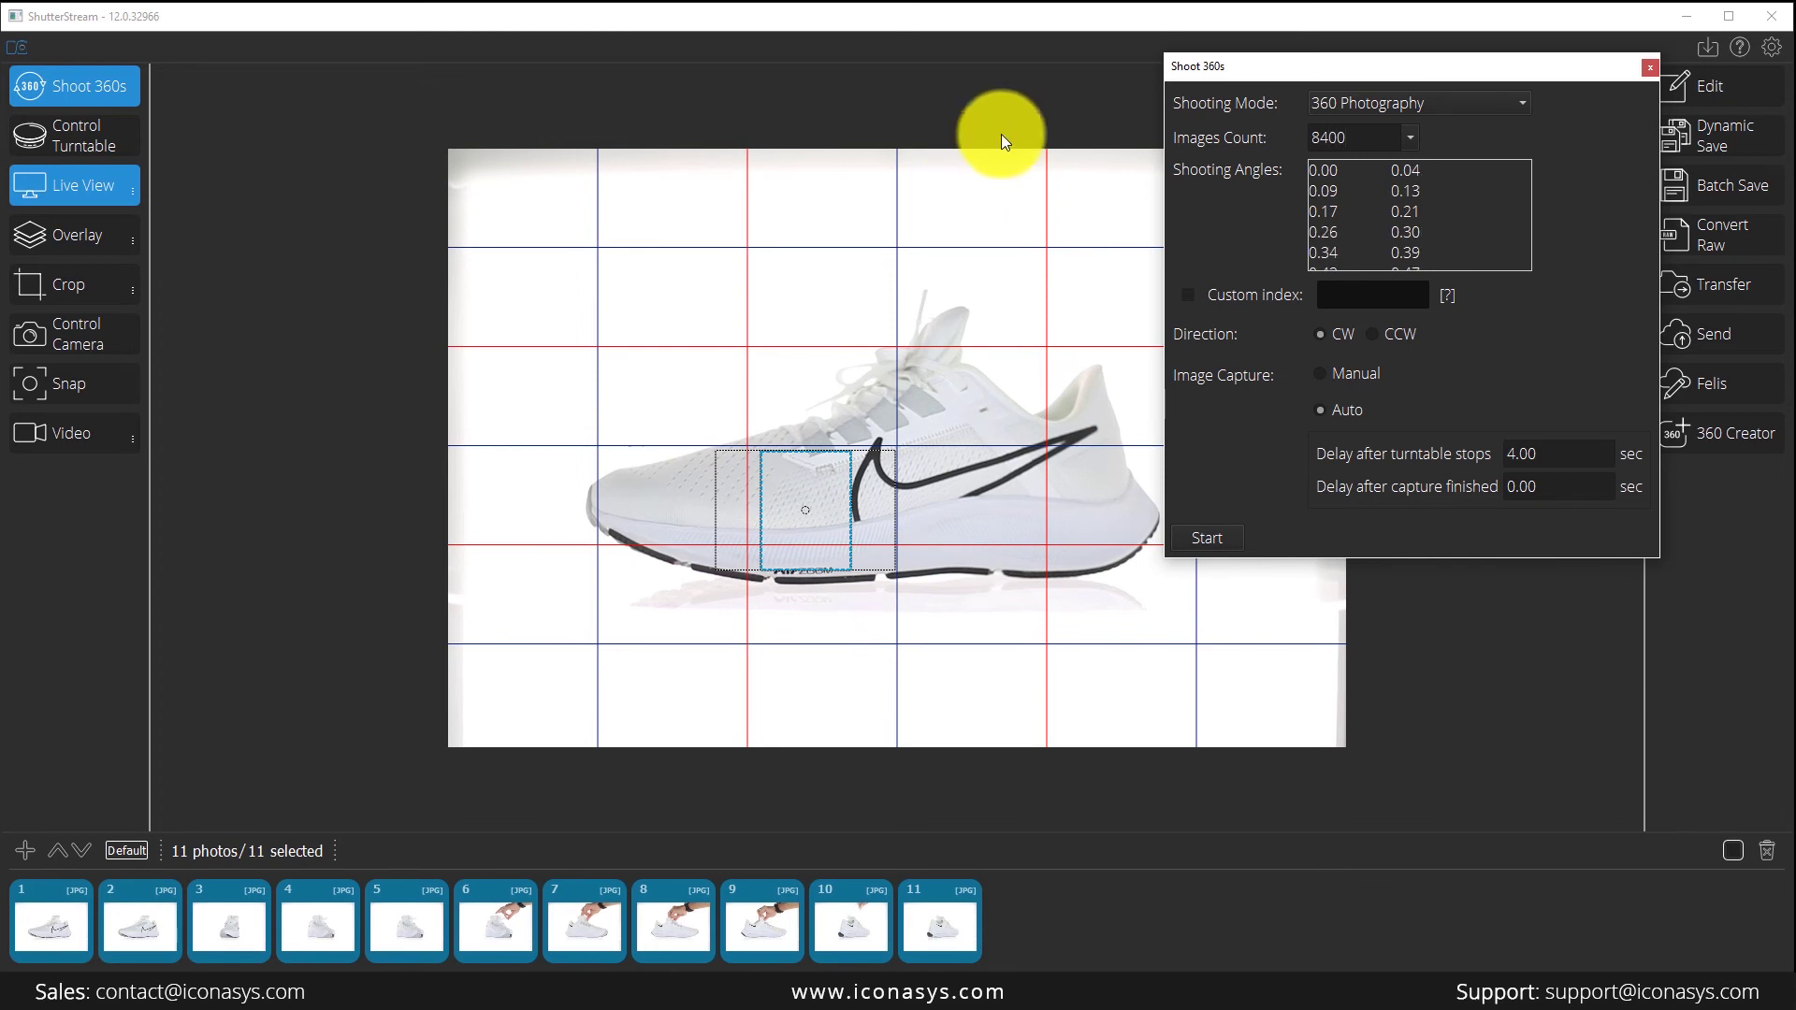
double_click(1348, 138)
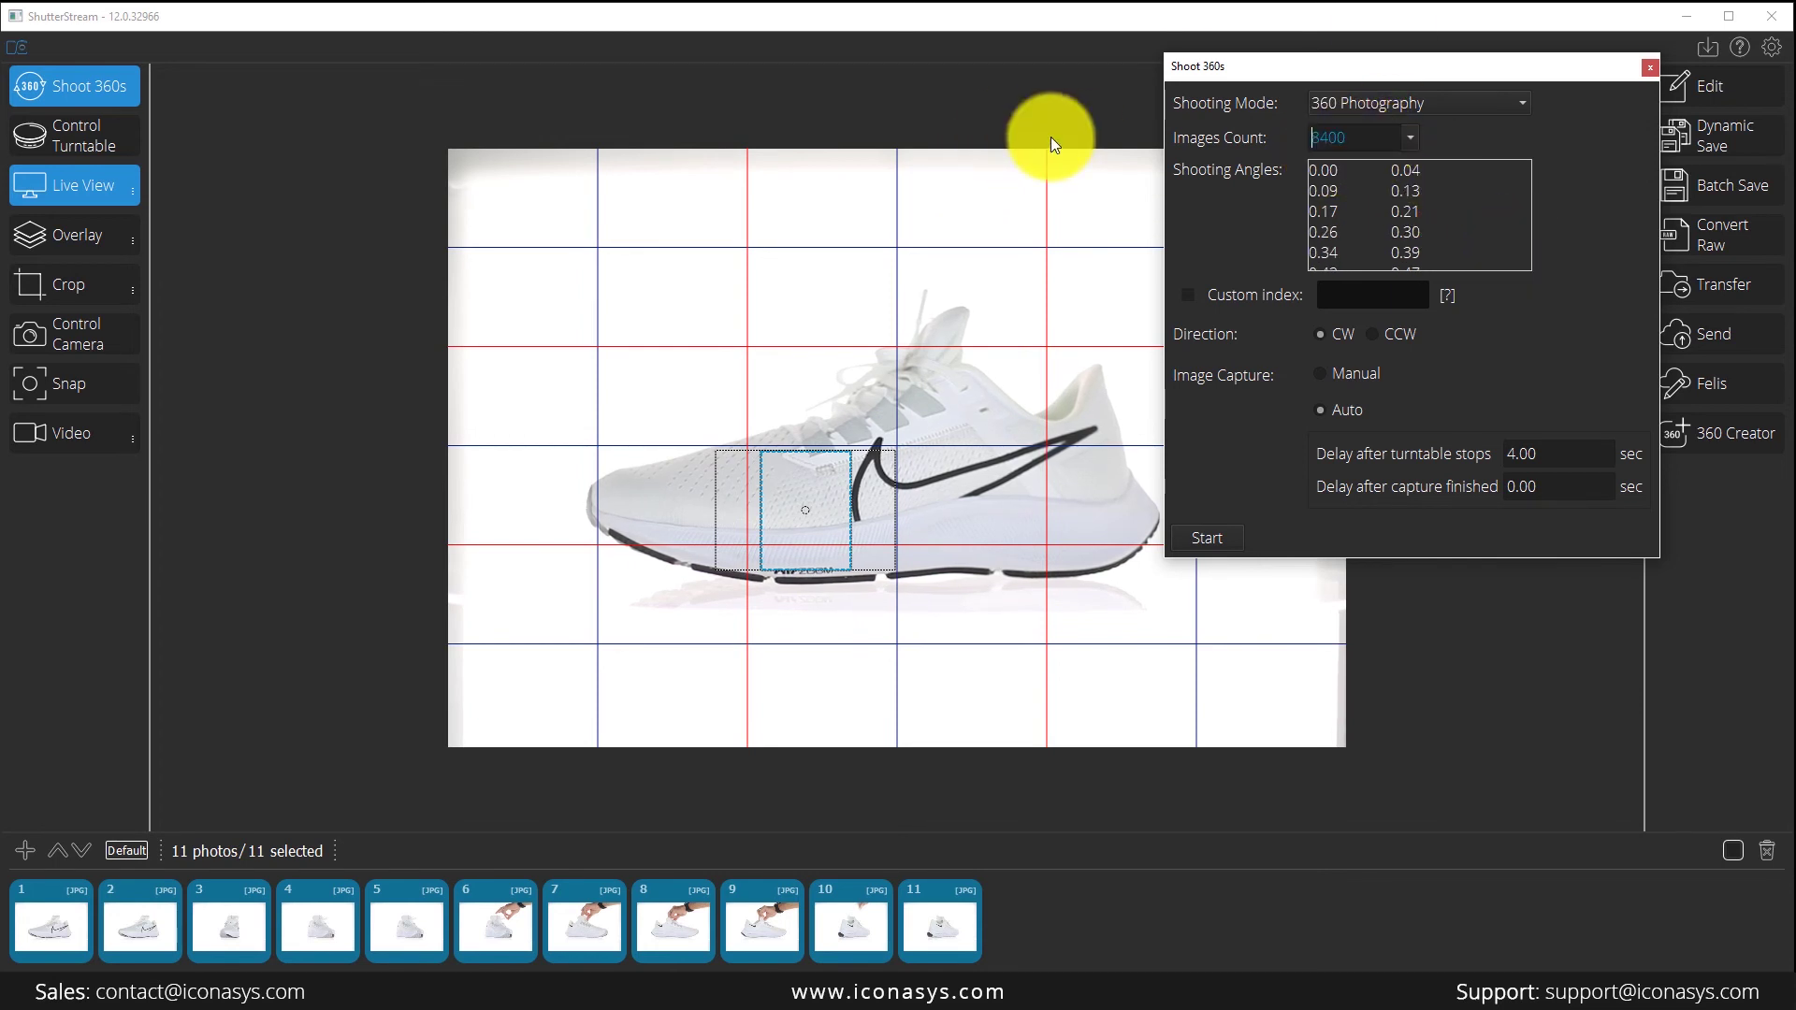
type("36")
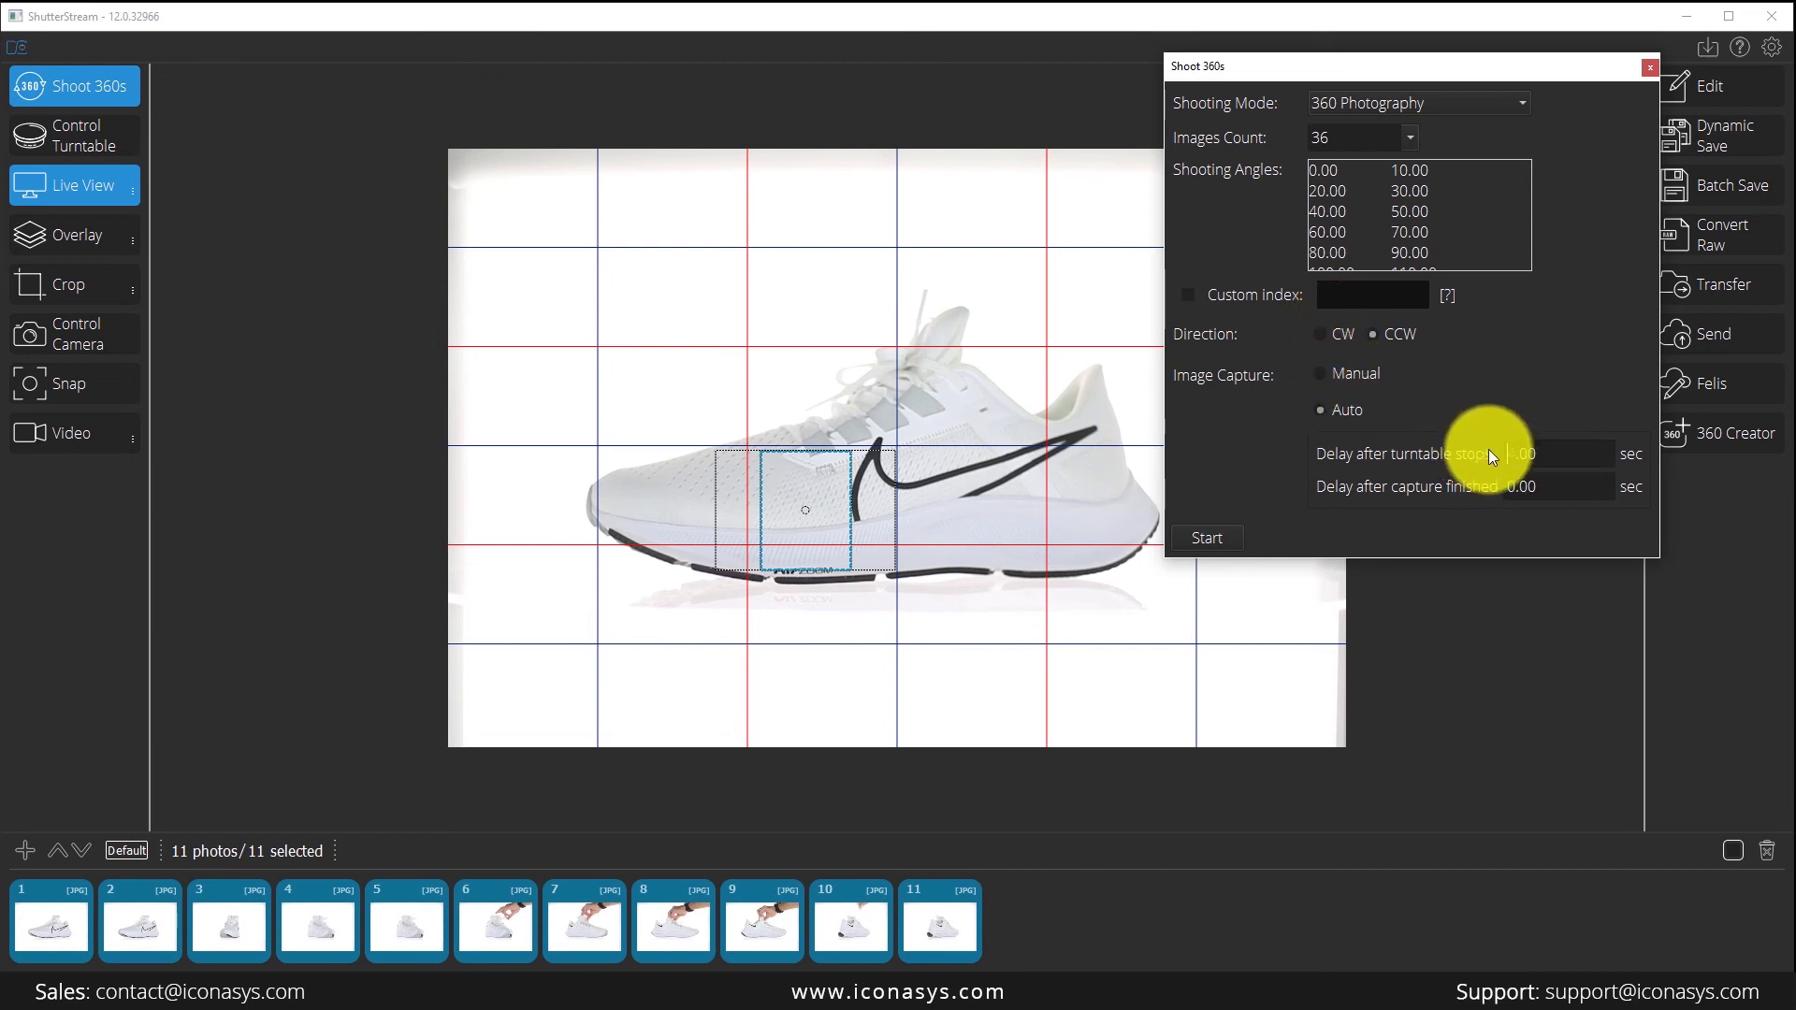
type("4")
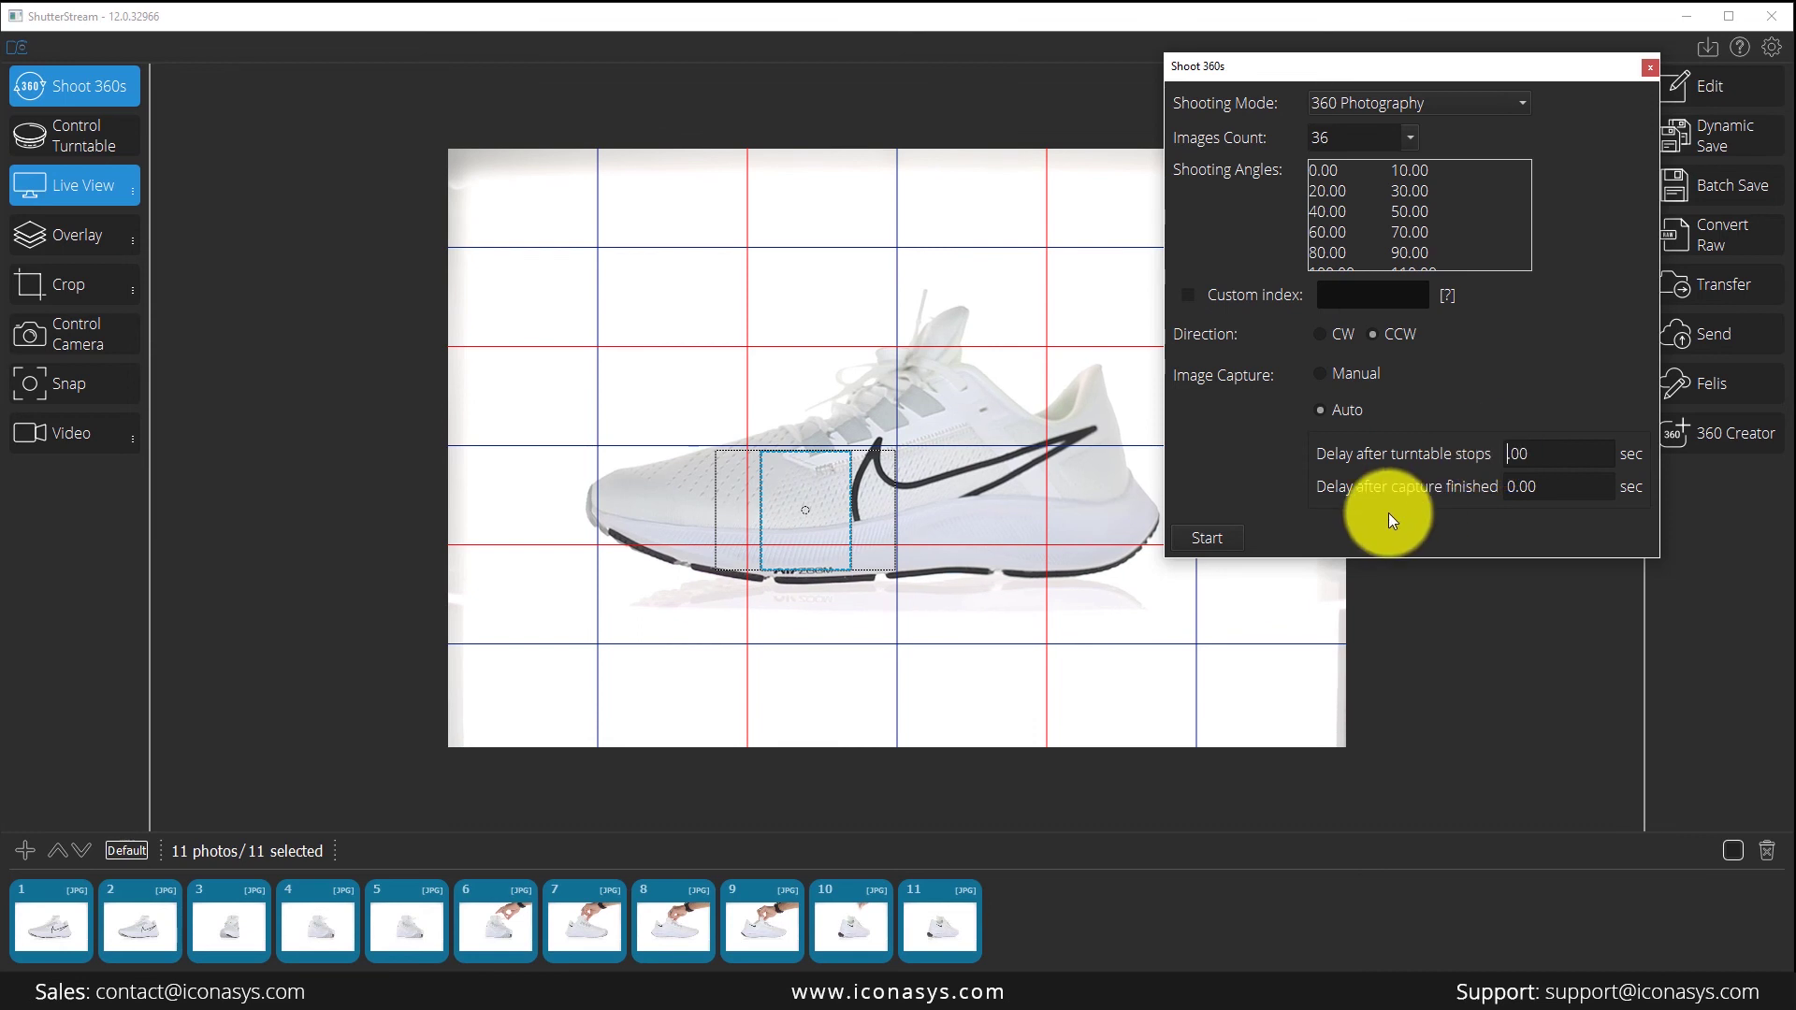
left_click(67, 282)
Step: Start the 360 shoot, then stop and confirm when the strip reaches 23 photos
left_click(1216, 549)
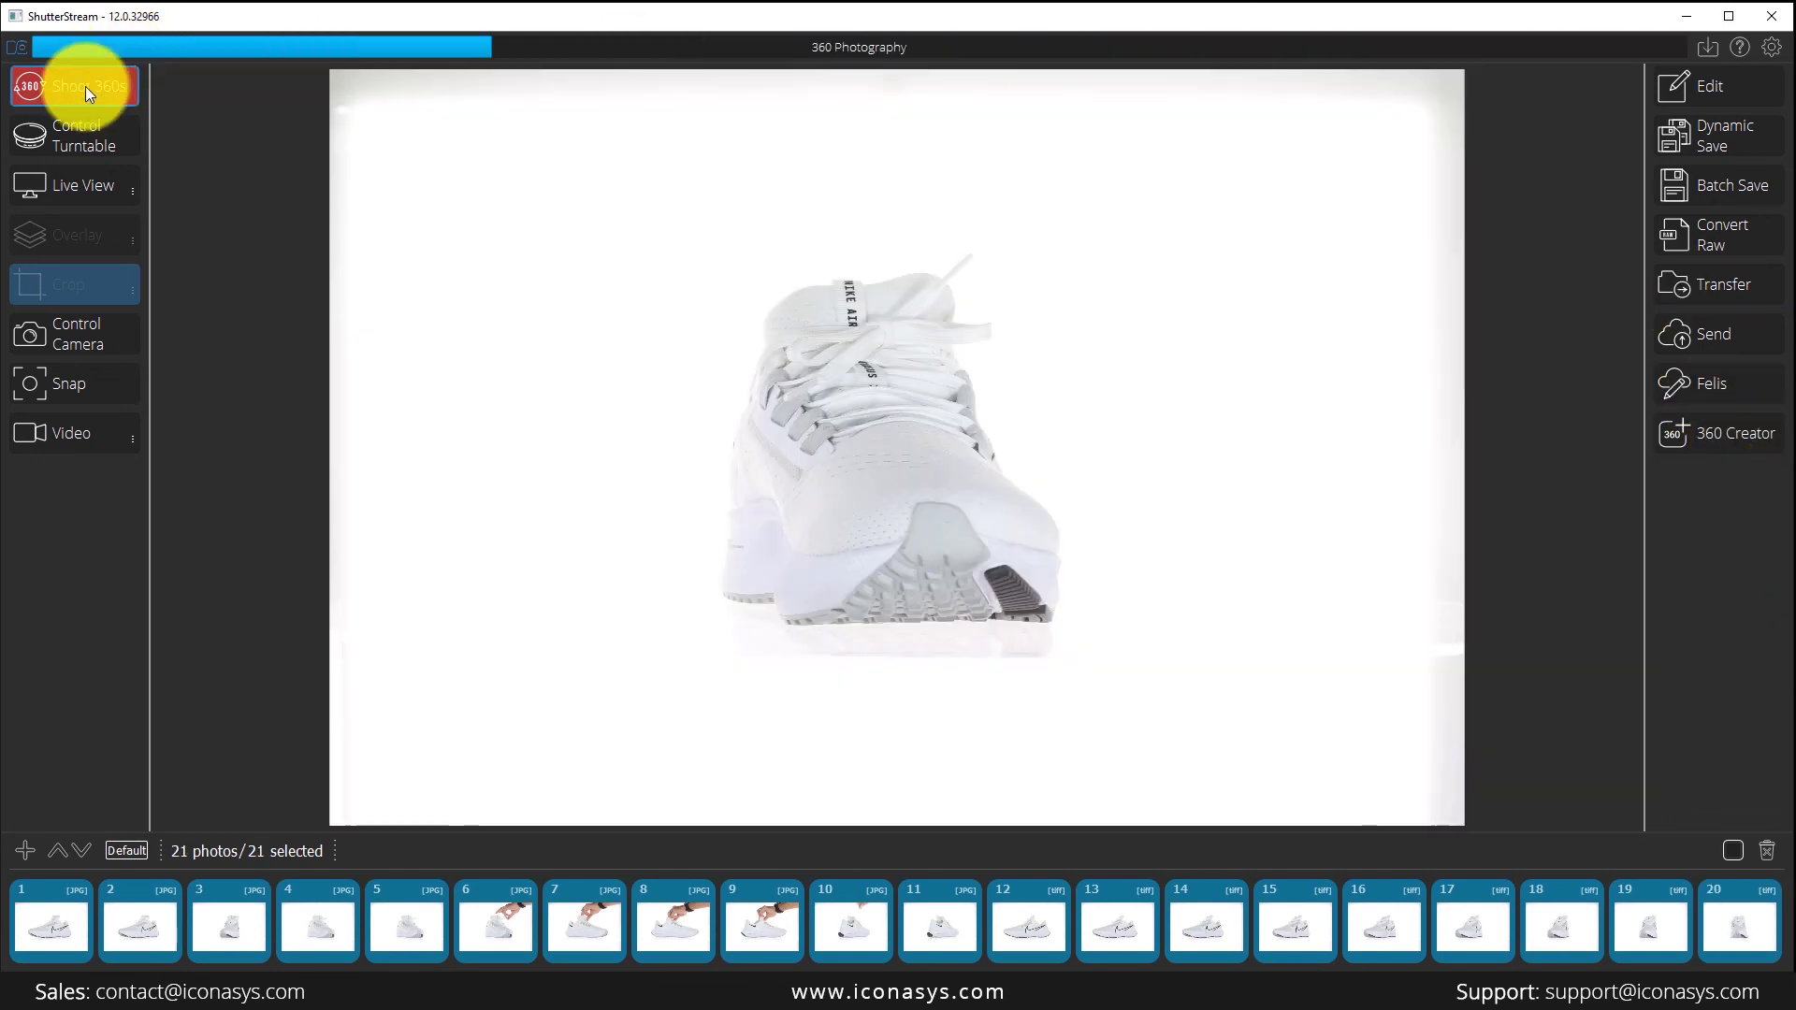
left_click(86, 85)
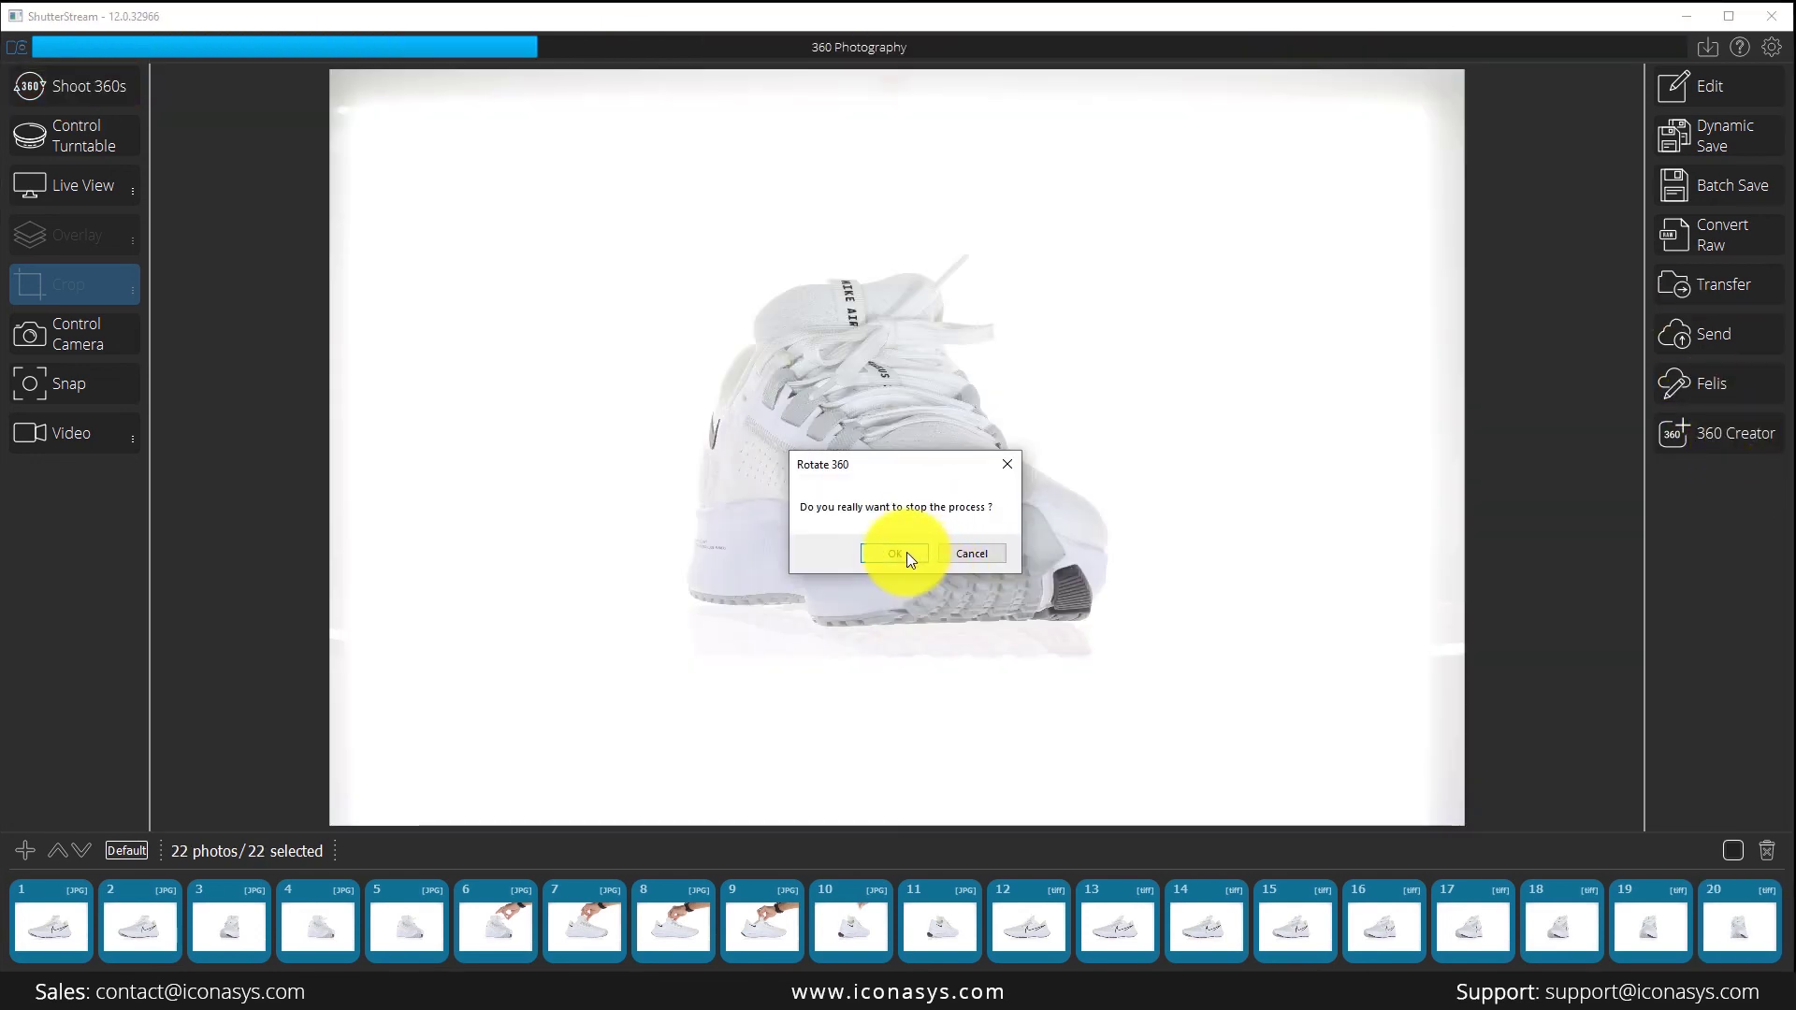
left_click(907, 552)
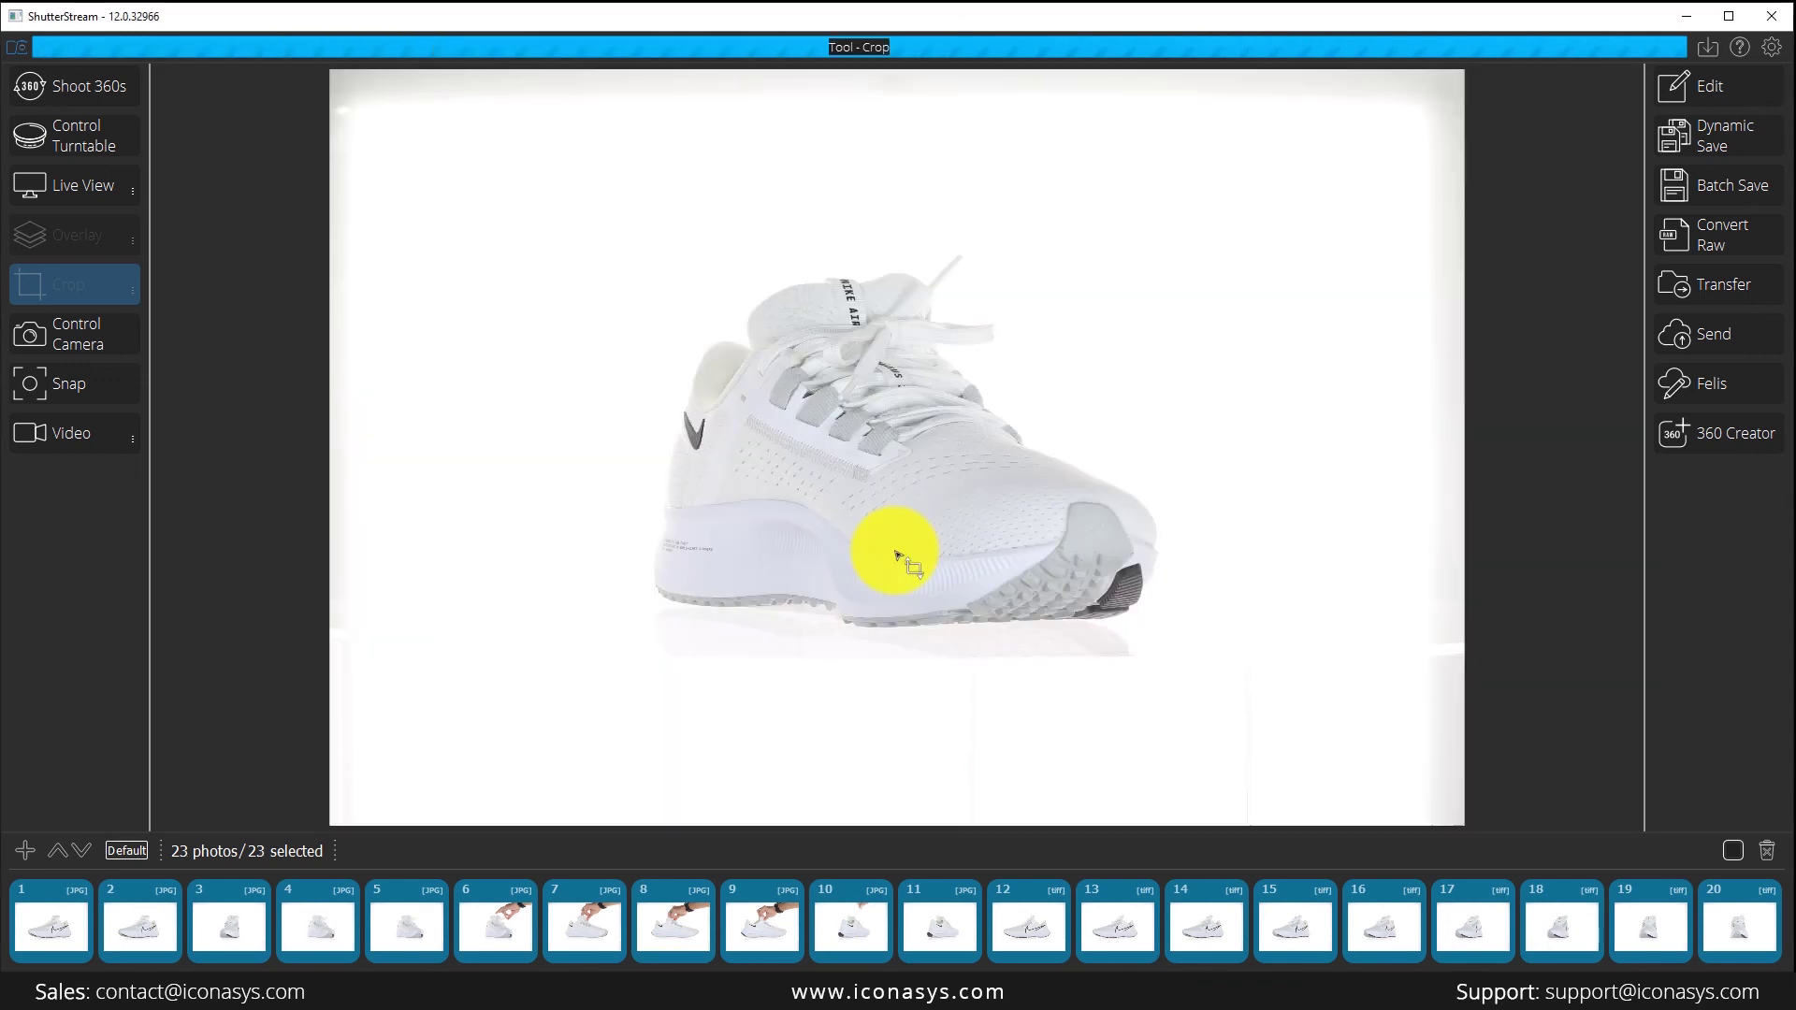